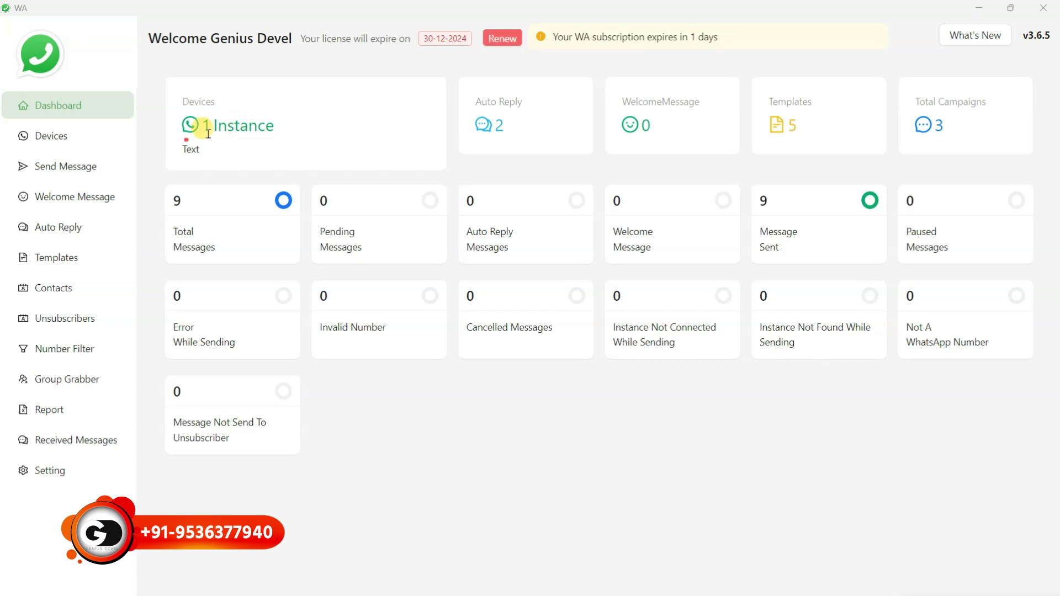
Visit Devices, Dashboard and Devices again, then start a new device instance
left_click_drag(201, 128, 291, 145)
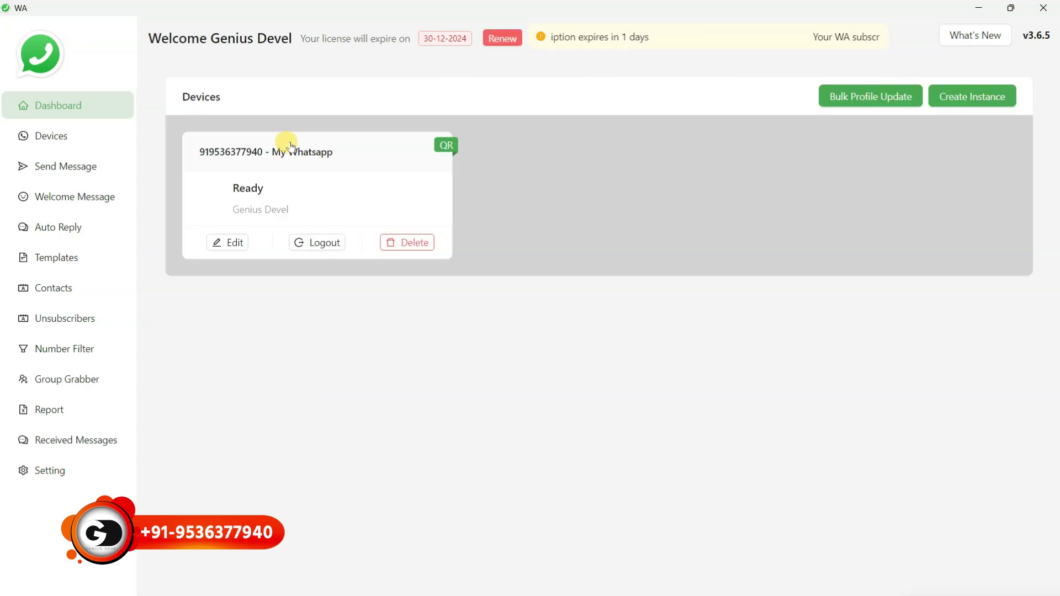
left_click(88, 108)
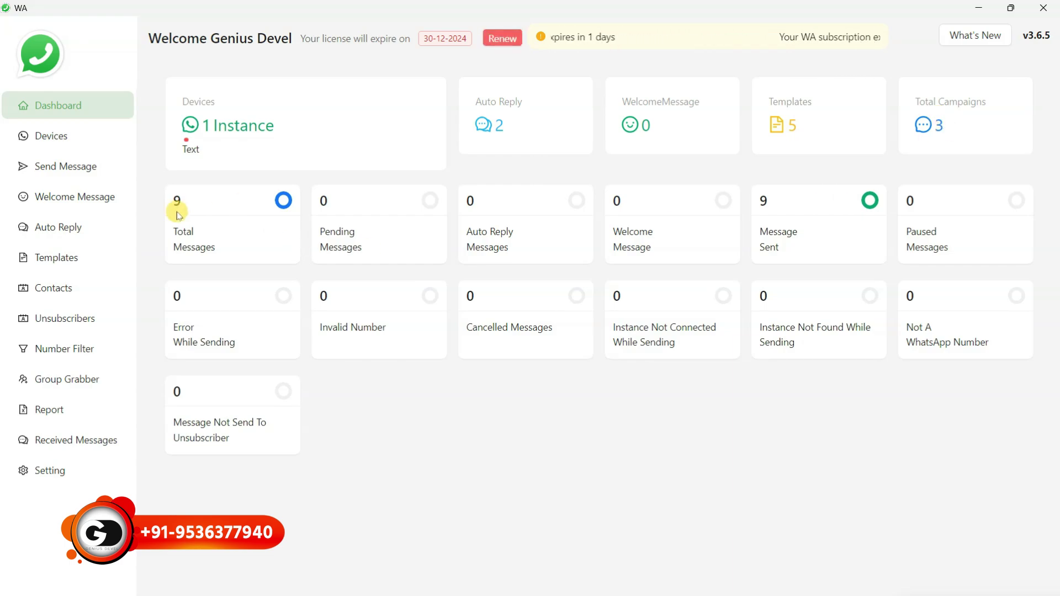
left_click(58, 135)
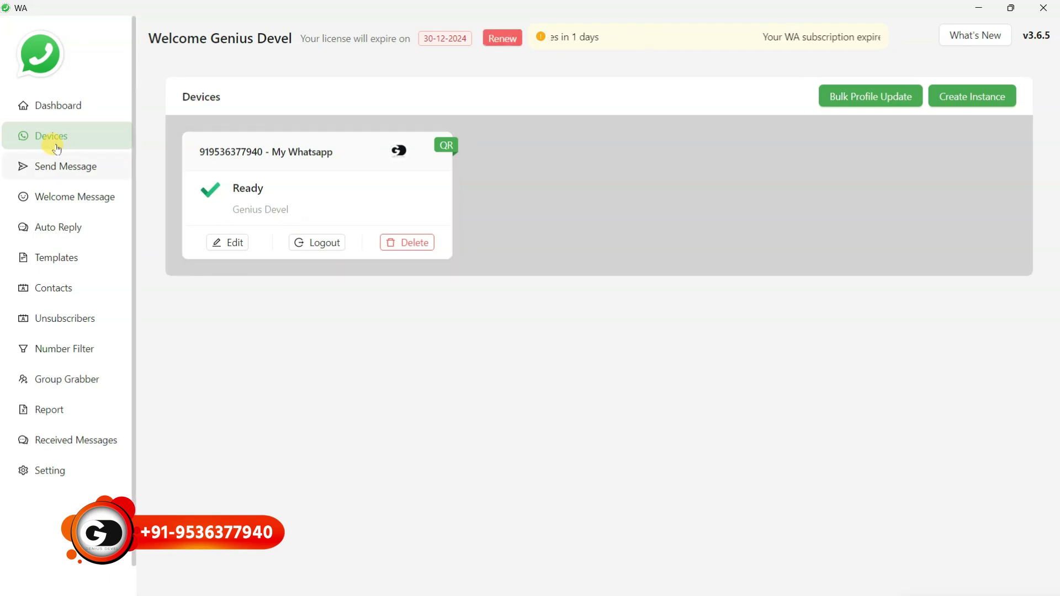
left_click(982, 98)
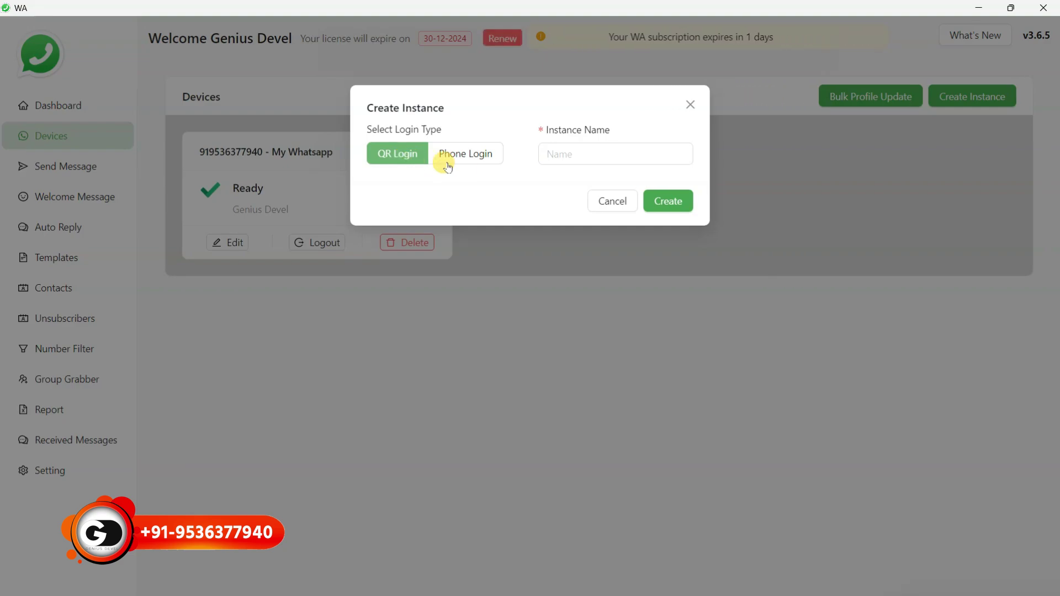
Create a Phone Login instance named 'new'
left_click(578, 153)
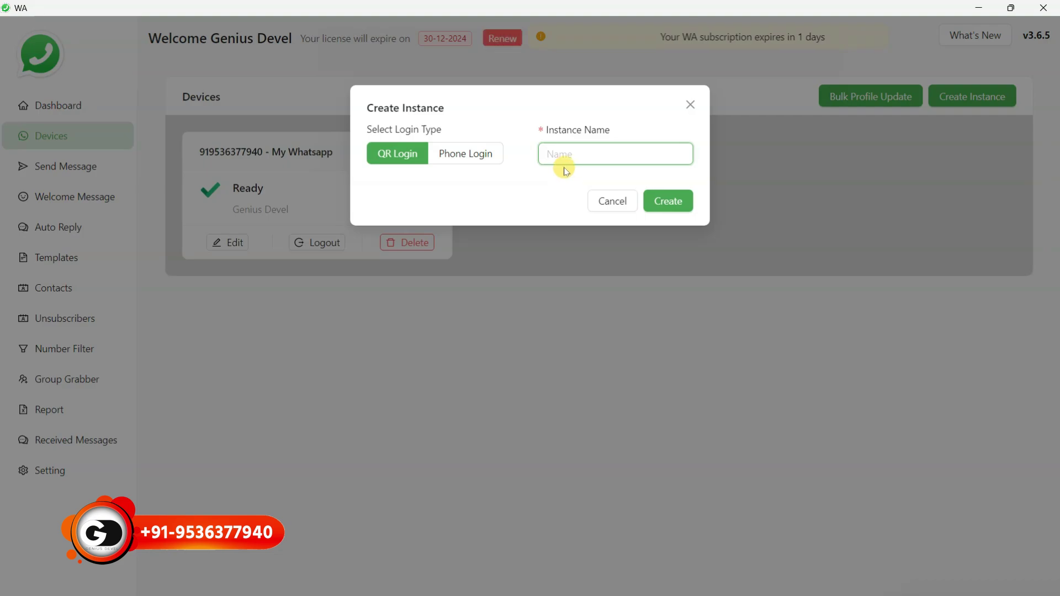
left_click(471, 155)
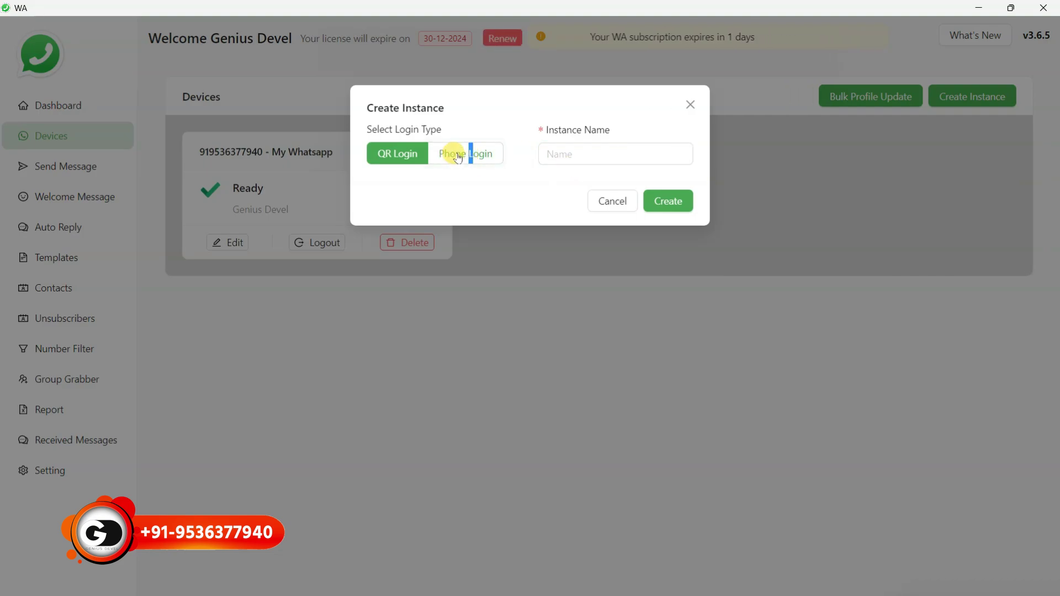
left_click(458, 157)
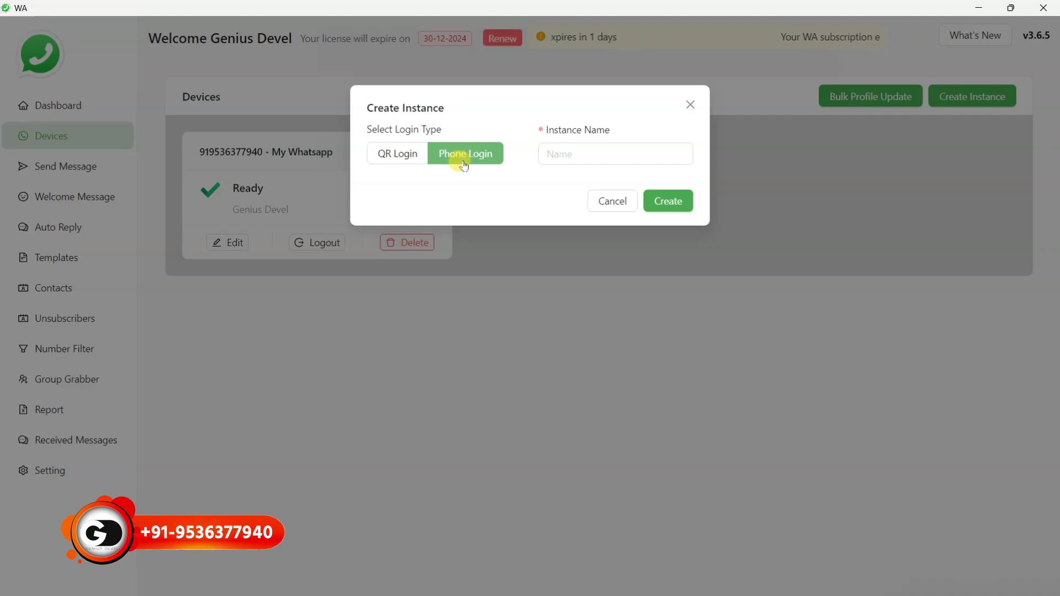
left_click(572, 153)
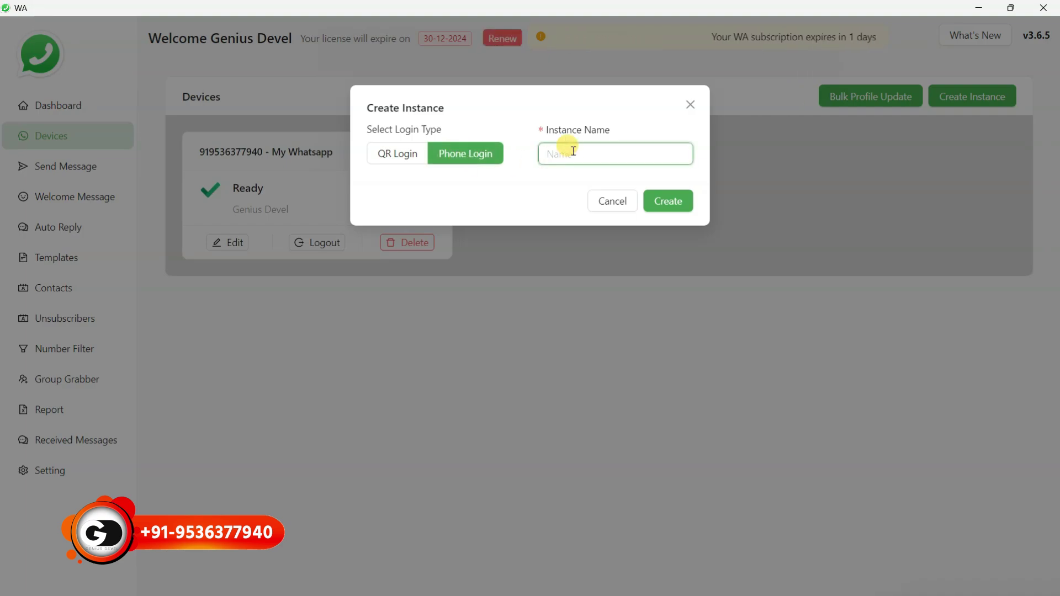
type("new")
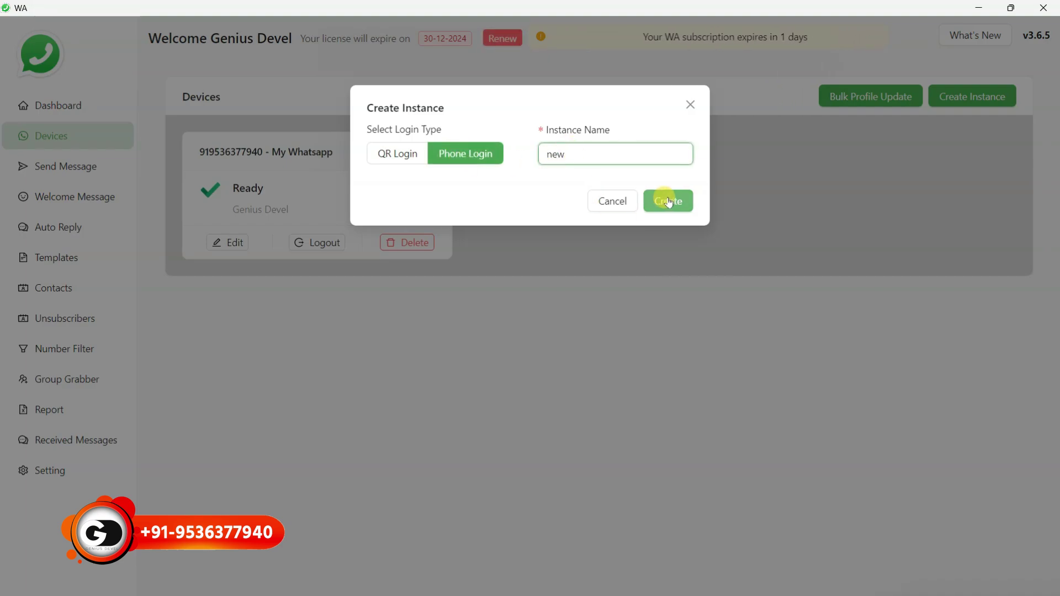
left_click(670, 200)
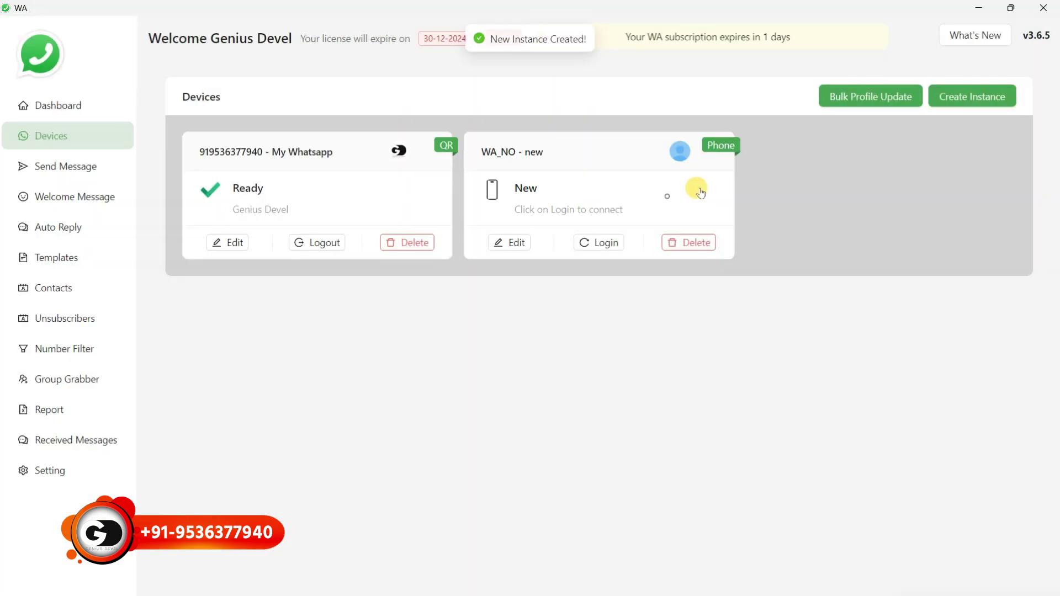
Start its phone login, abandon it, and delete the 'new' instance
left_click(607, 242)
left_click(444, 154)
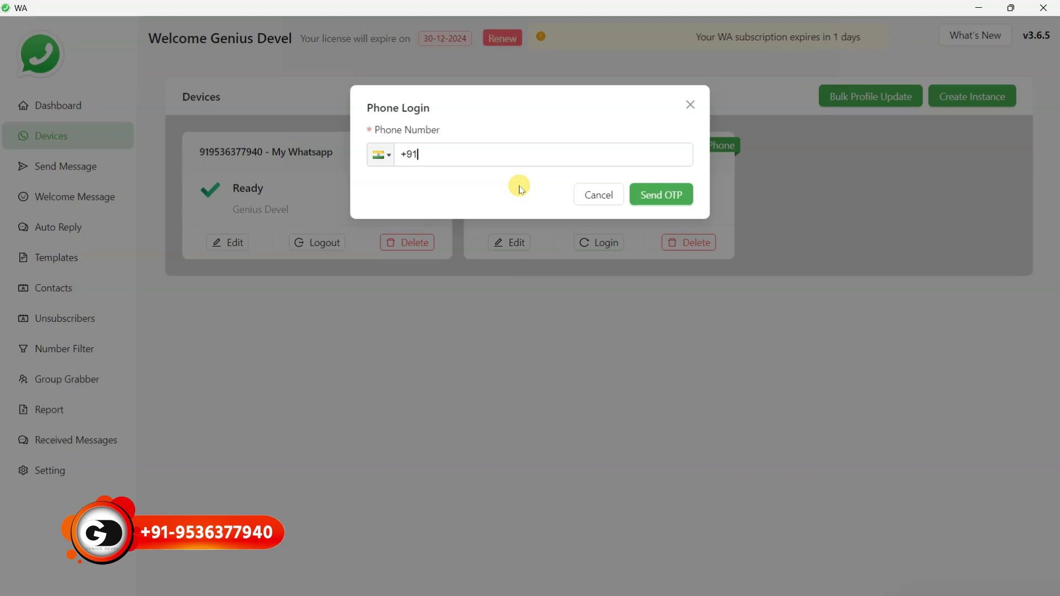
left_click(690, 106)
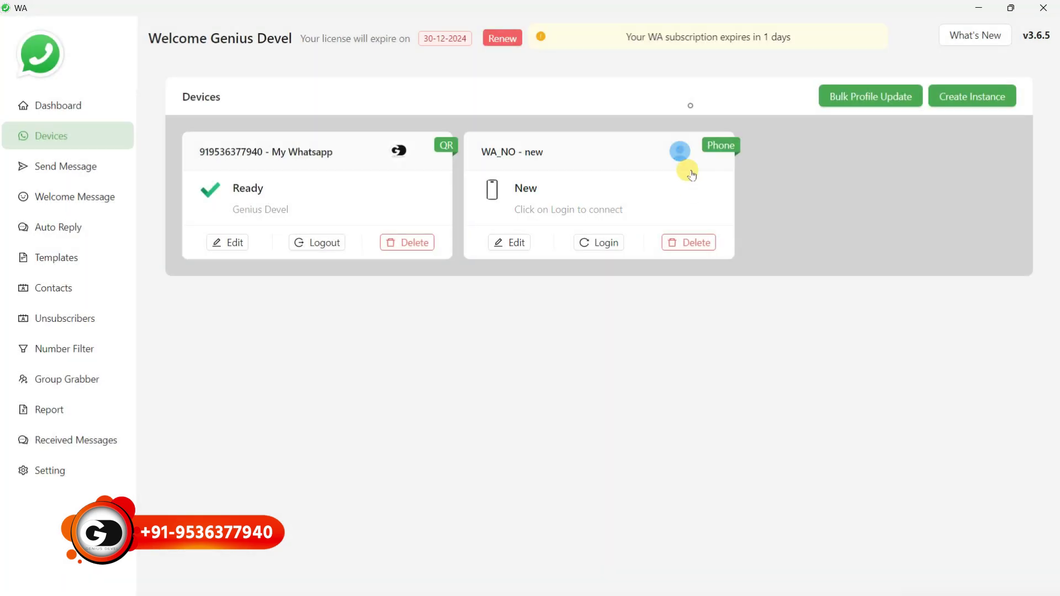
left_click(689, 241)
left_click(717, 209)
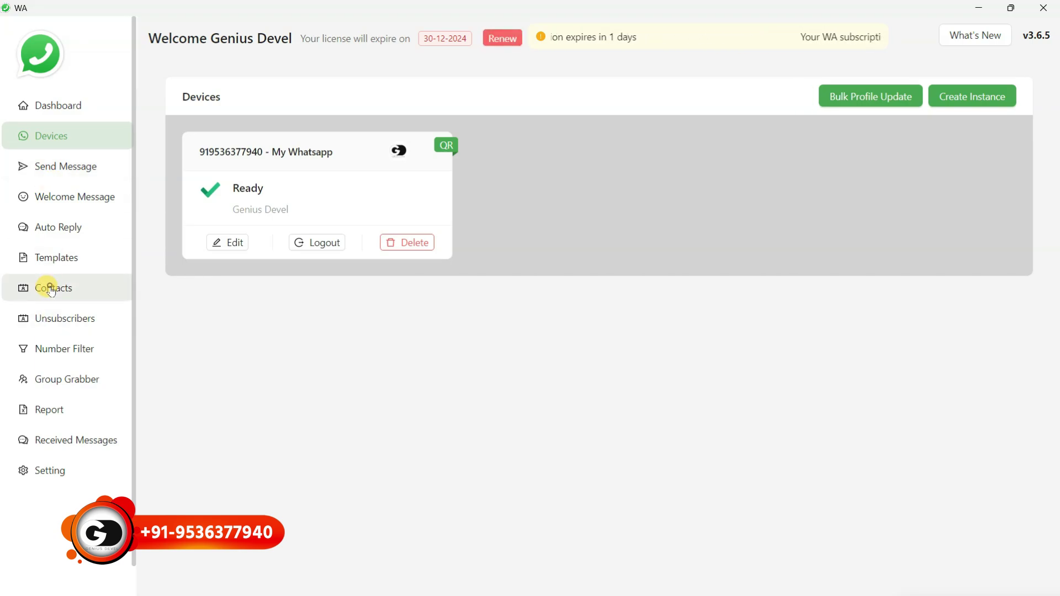
Switch to the Contacts page
left_click(52, 291)
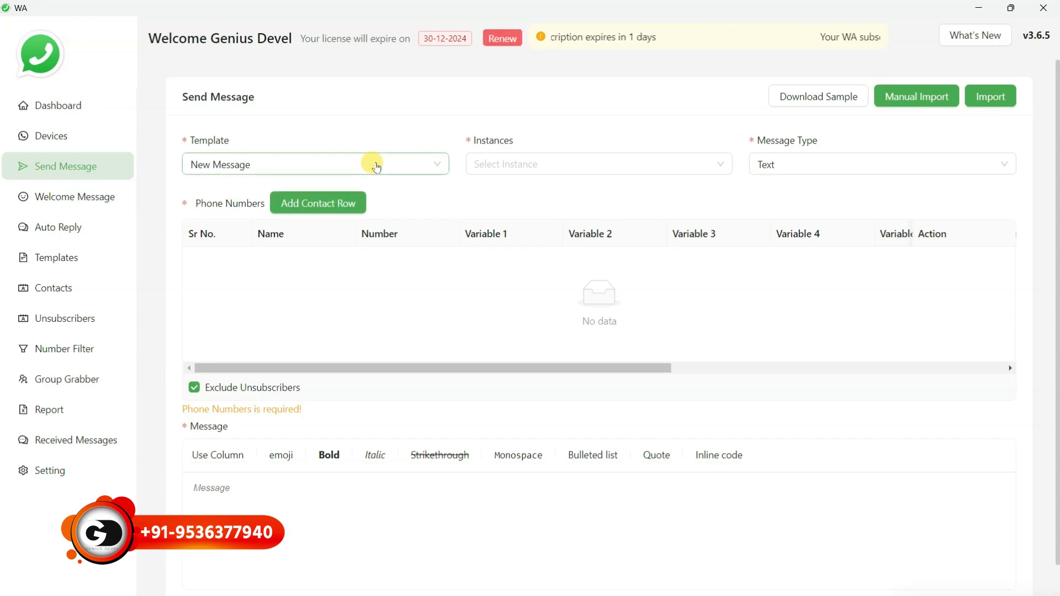
Check the Template dropdown, then add a new template from the Templates list
left_click(345, 171)
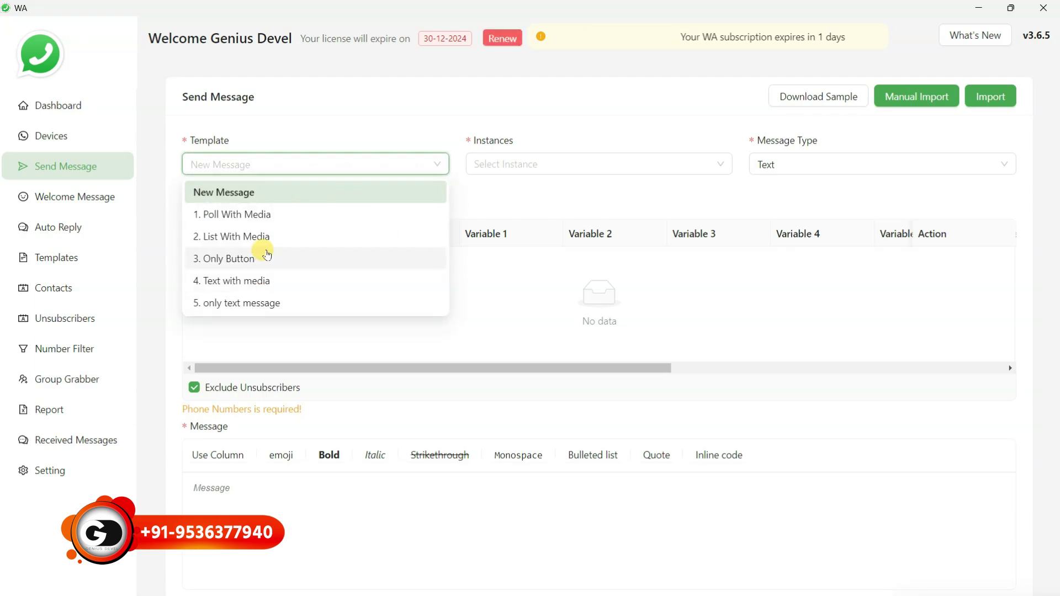
left_click(722, 298)
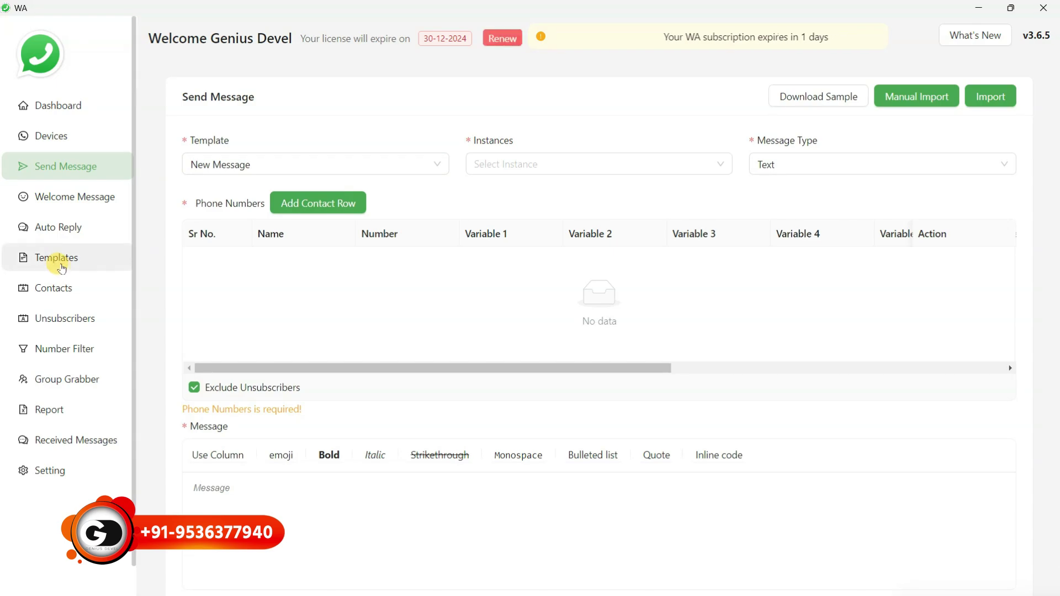
left_click(60, 263)
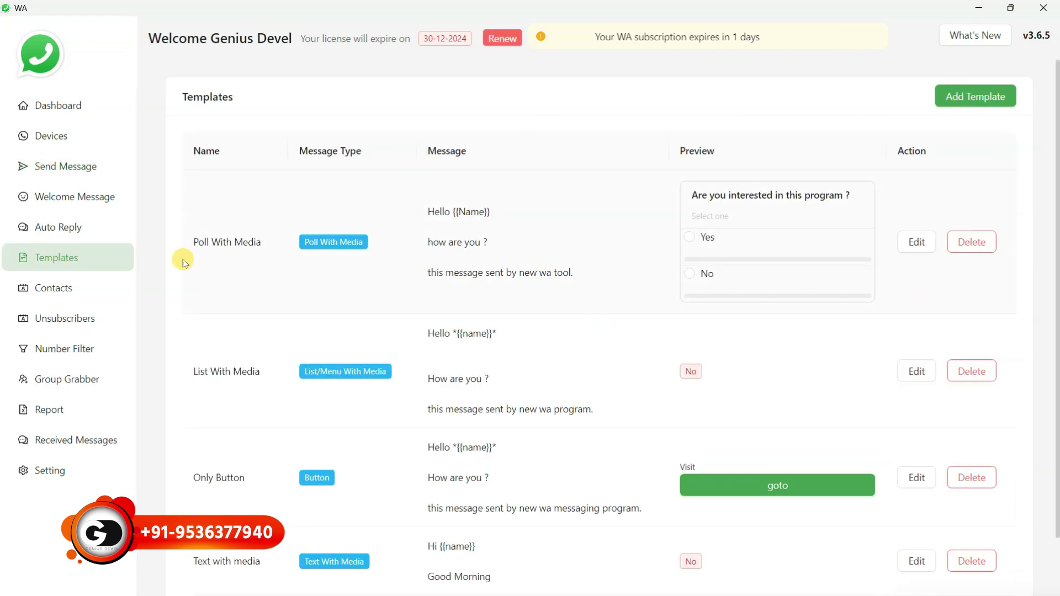
scroll(291, 374, "down", 3)
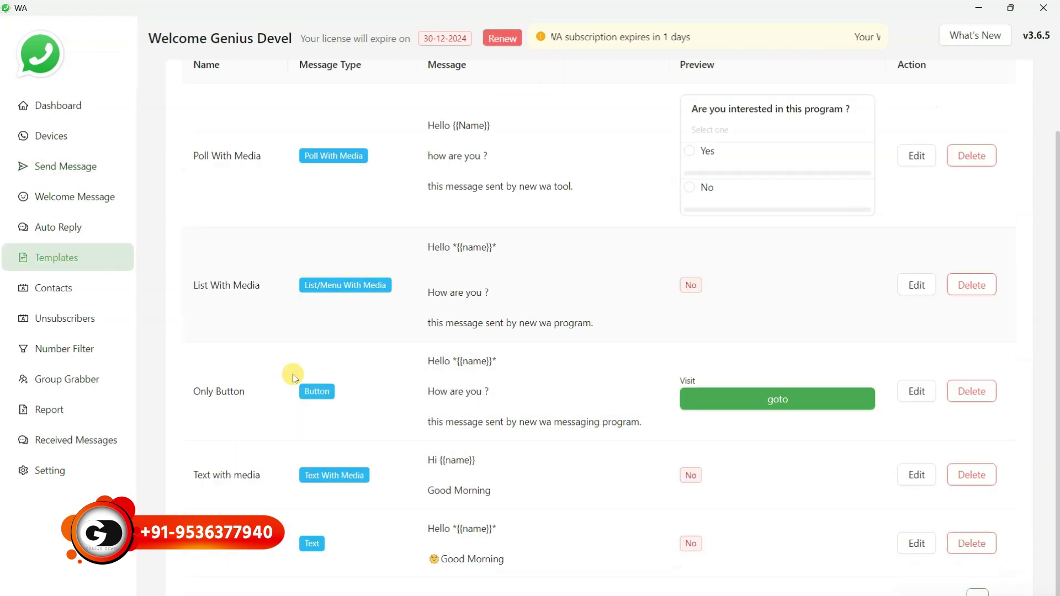
scroll(740, 239, "up", 3)
left_click(965, 97)
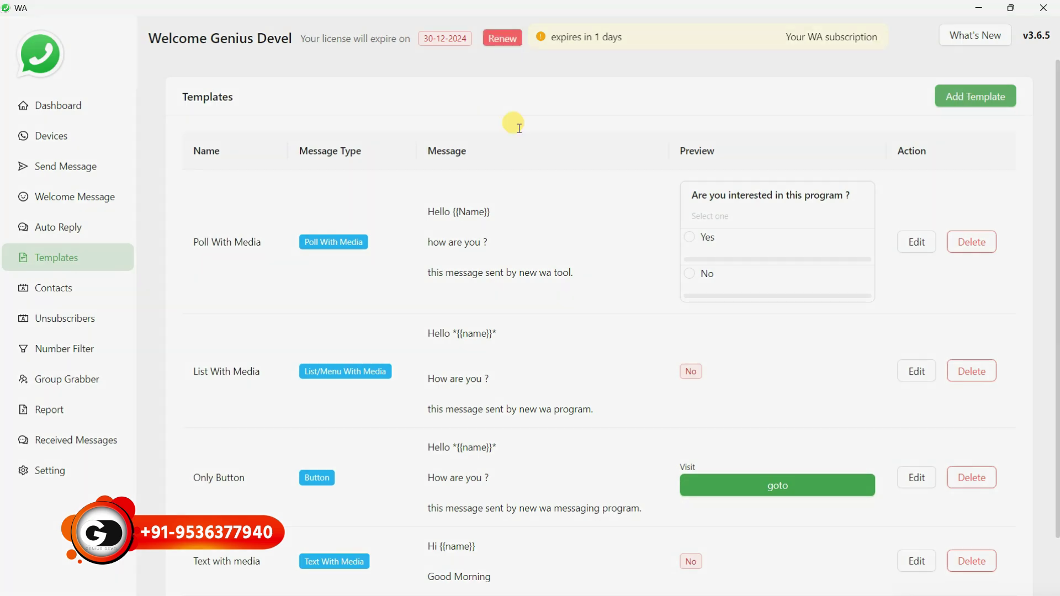
left_click(422, 155)
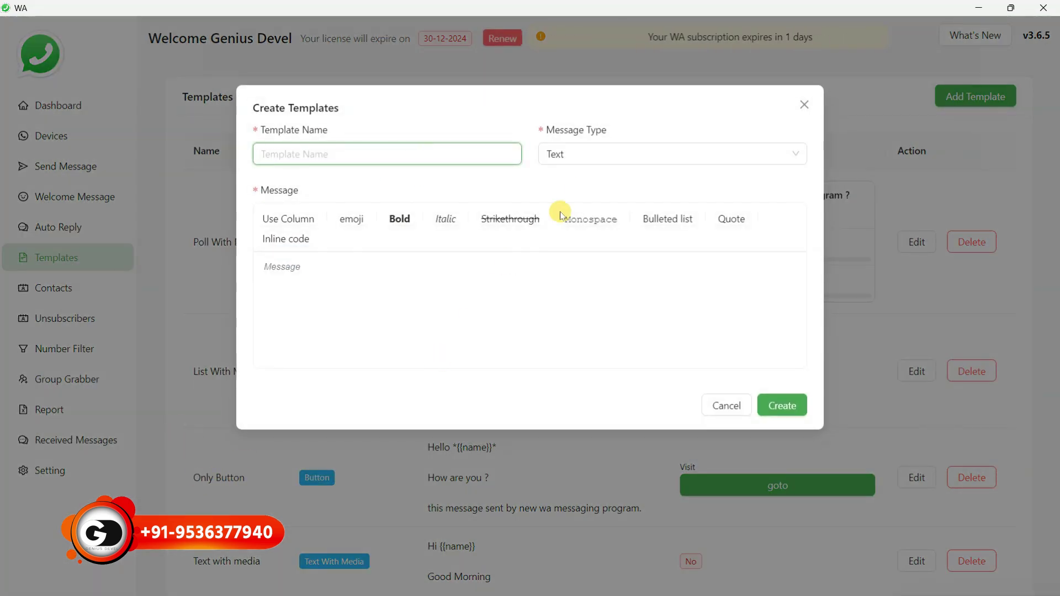
Review the message types, keep Text, and cancel the new template
left_click(578, 159)
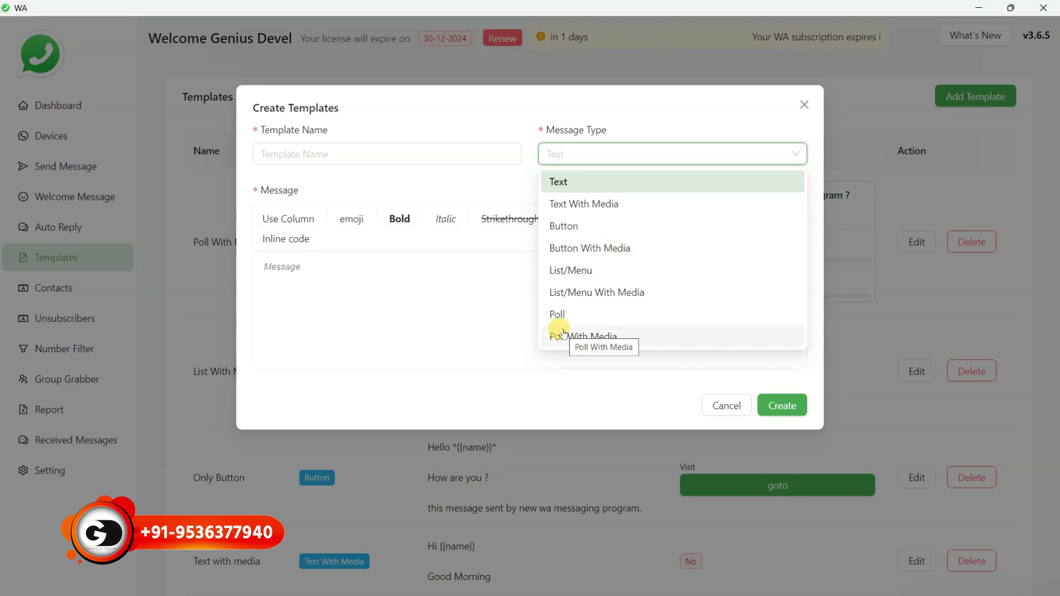
left_click(408, 308)
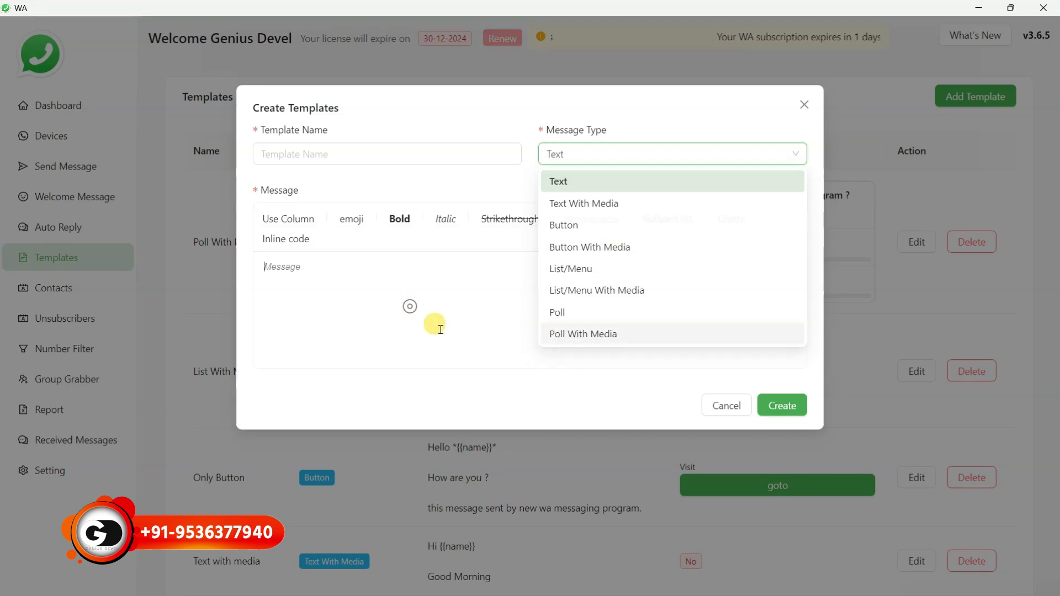
left_click(719, 411)
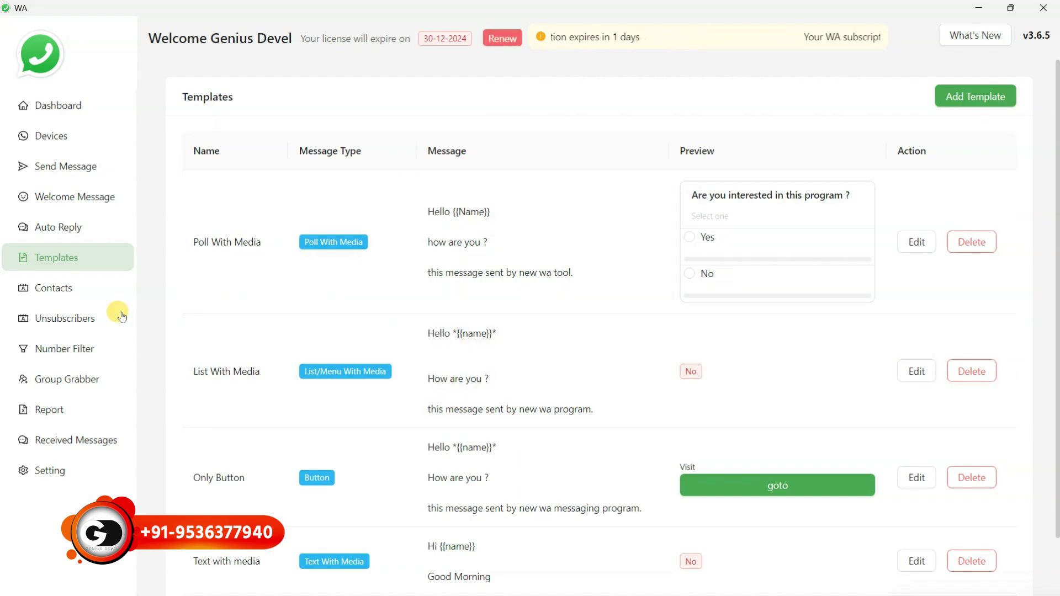
Go via Contacts to the Auto Reply page
left_click(55, 293)
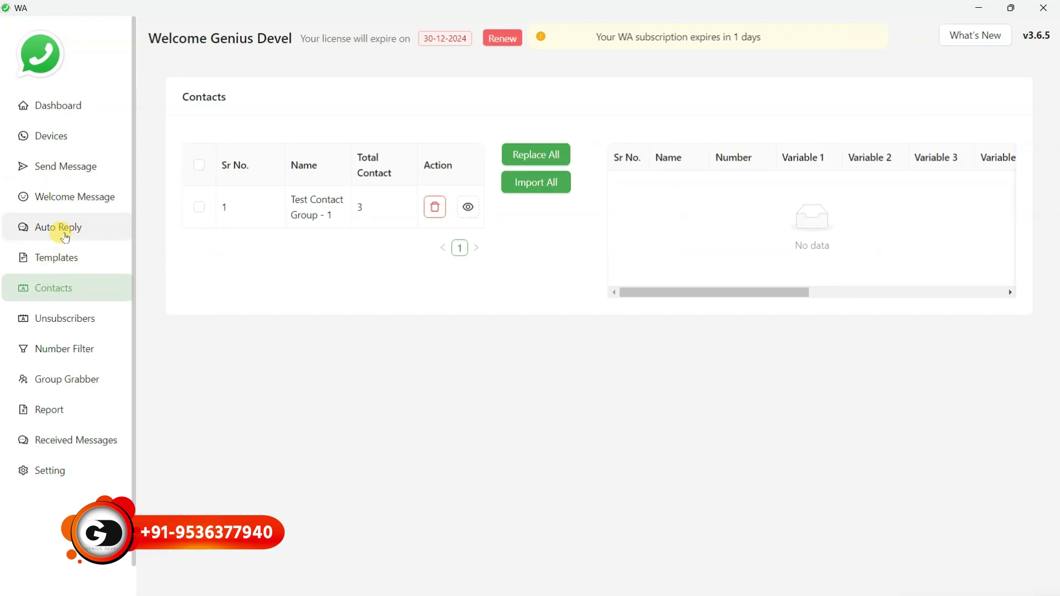
left_click(60, 228)
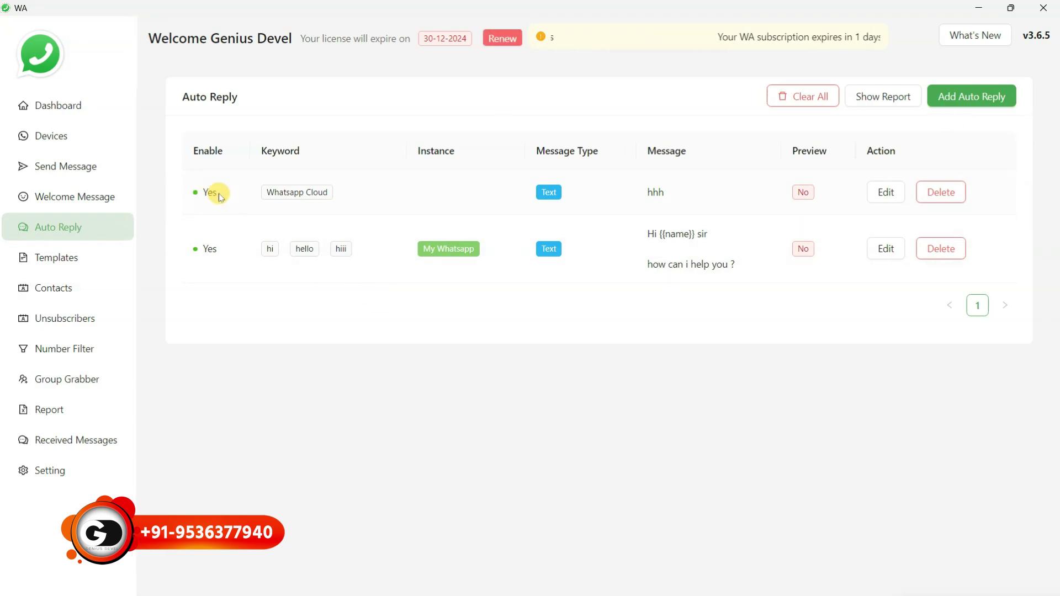
Start a new auto reply for My Whatsapp with the single keyword 'hi'
left_click(967, 103)
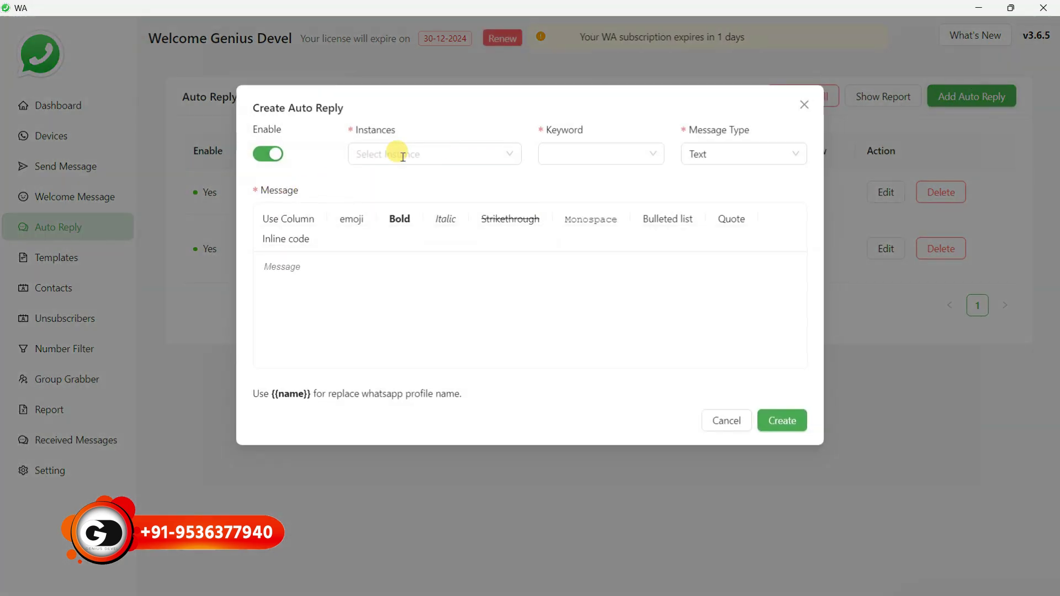
left_click(513, 155)
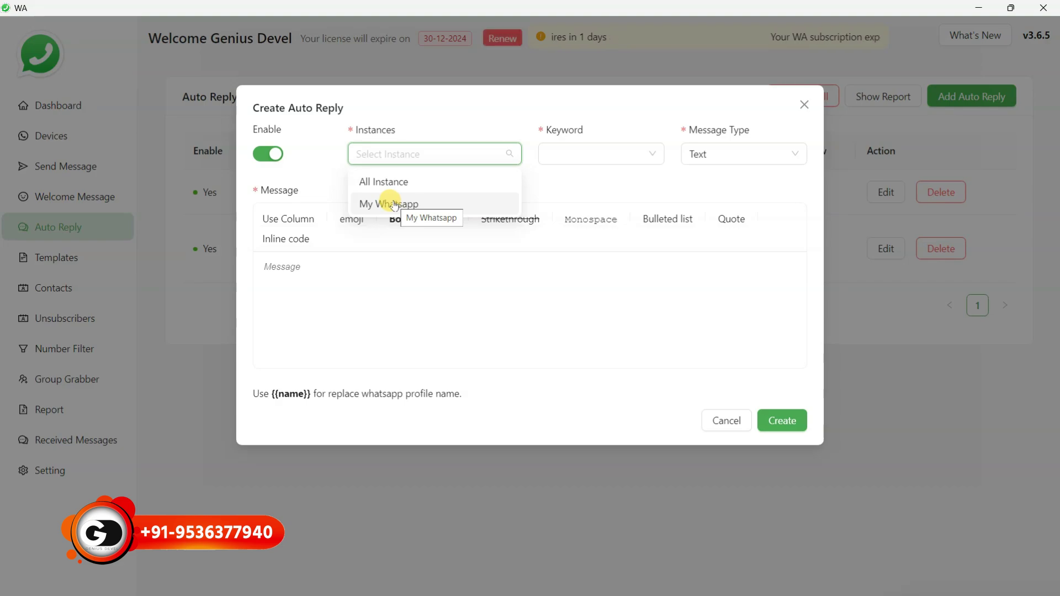
left_click(394, 205)
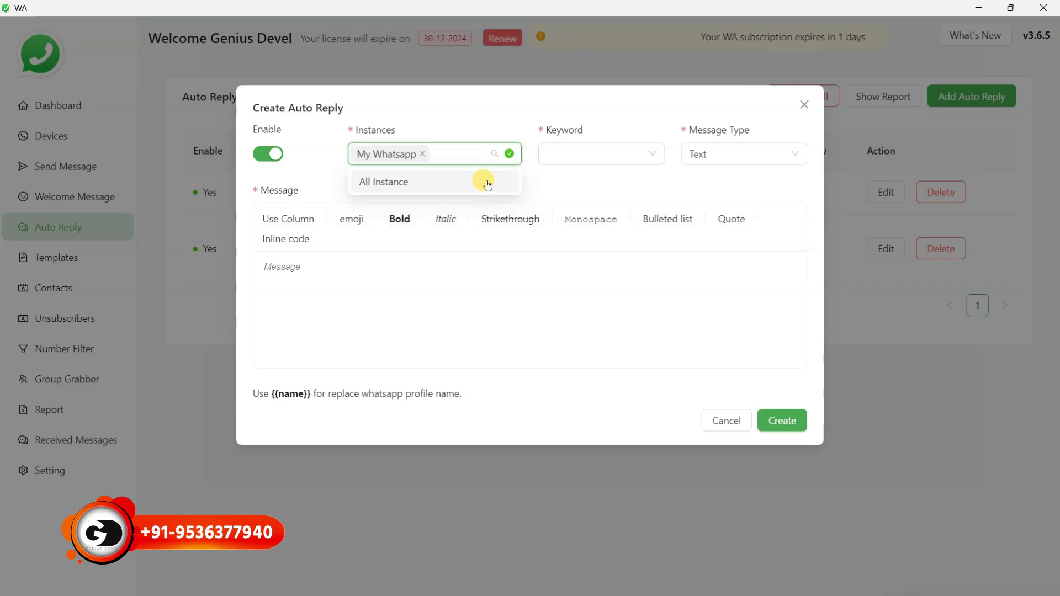
left_click(567, 175)
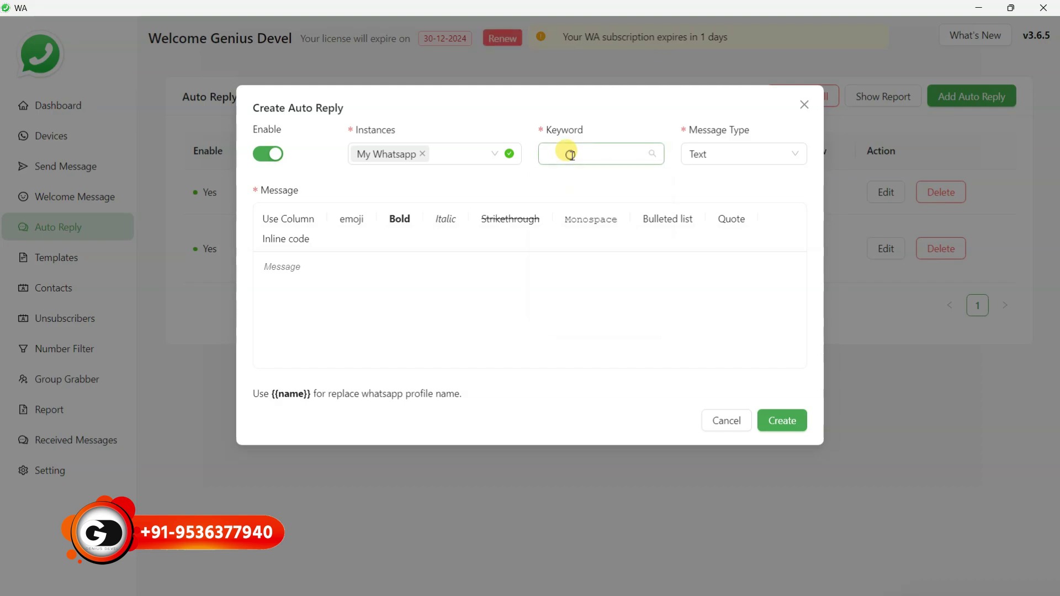
left_click(569, 153)
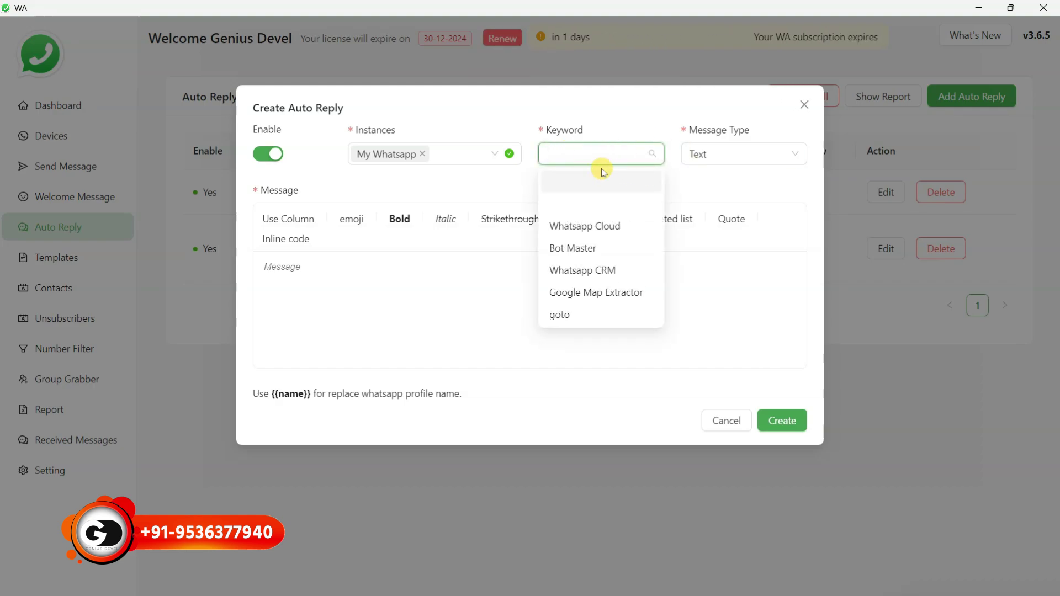
left_click(586, 155)
type("hi")
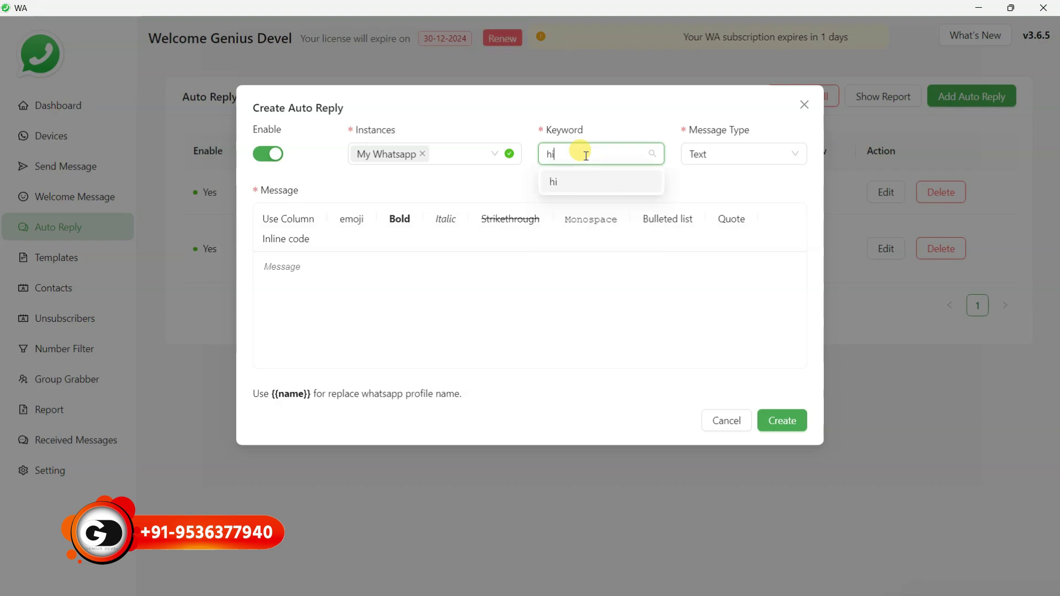
left_click(418, 272)
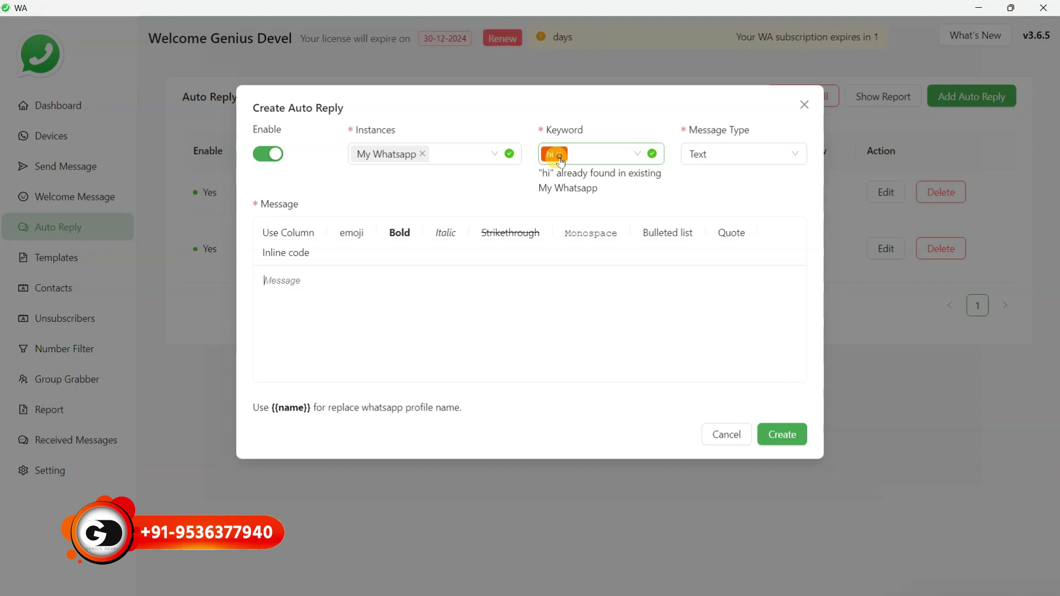
left_click(559, 156)
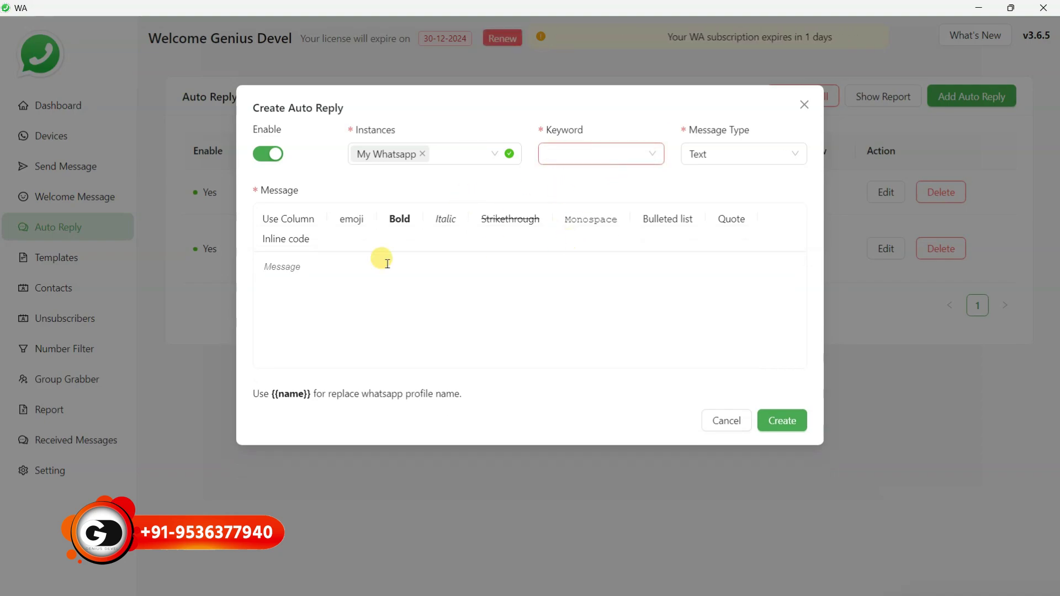
Set the message type to Button With Media, then close the form unsaved
left_click(759, 155)
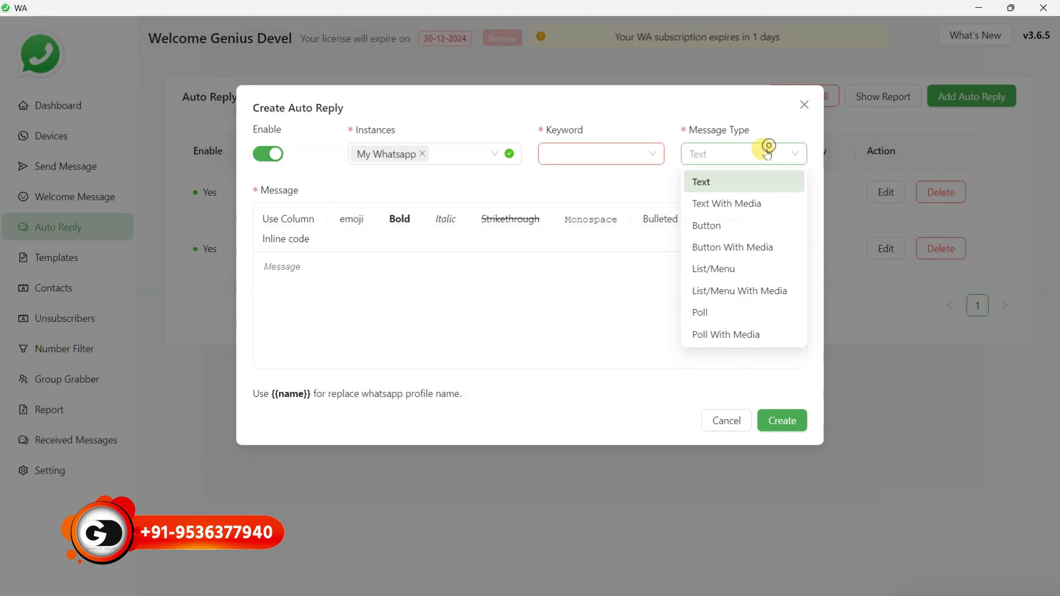
left_click(732, 251)
left_click(275, 271)
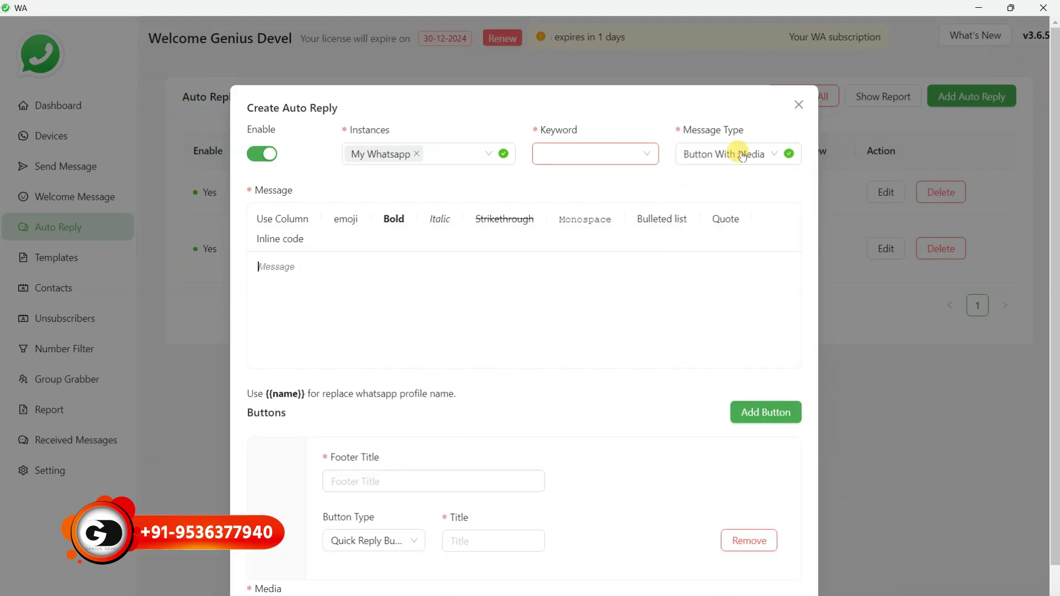
left_click(769, 158)
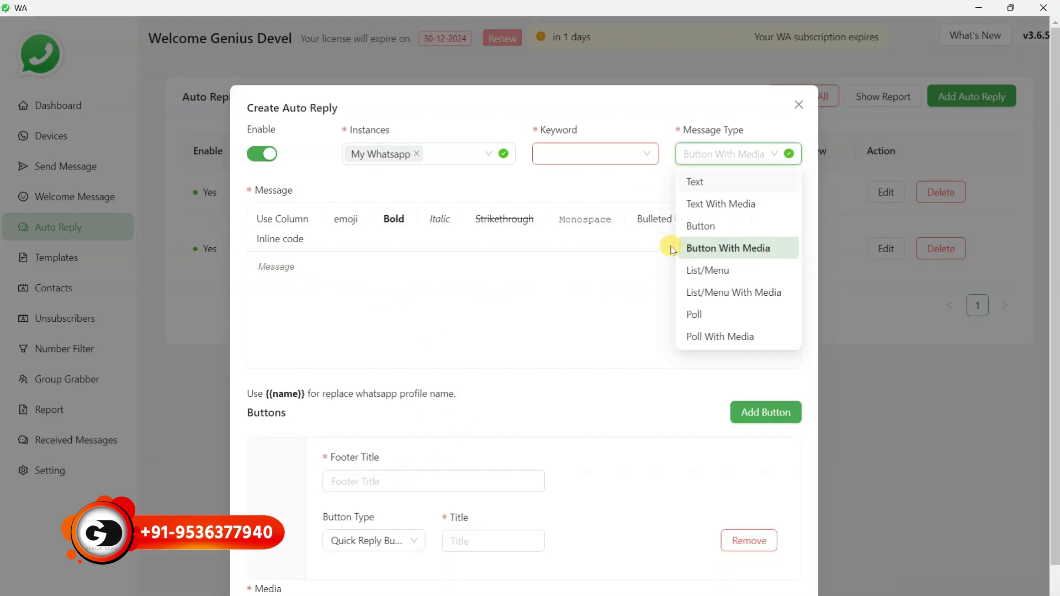
left_click(800, 101)
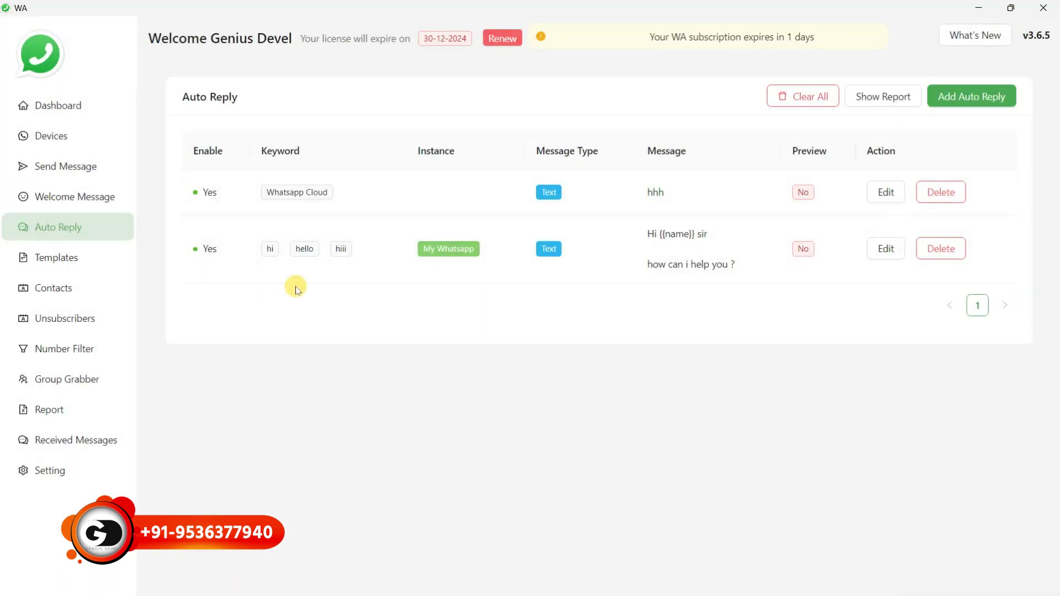
Open the Unsubscribers page
left_click(47, 324)
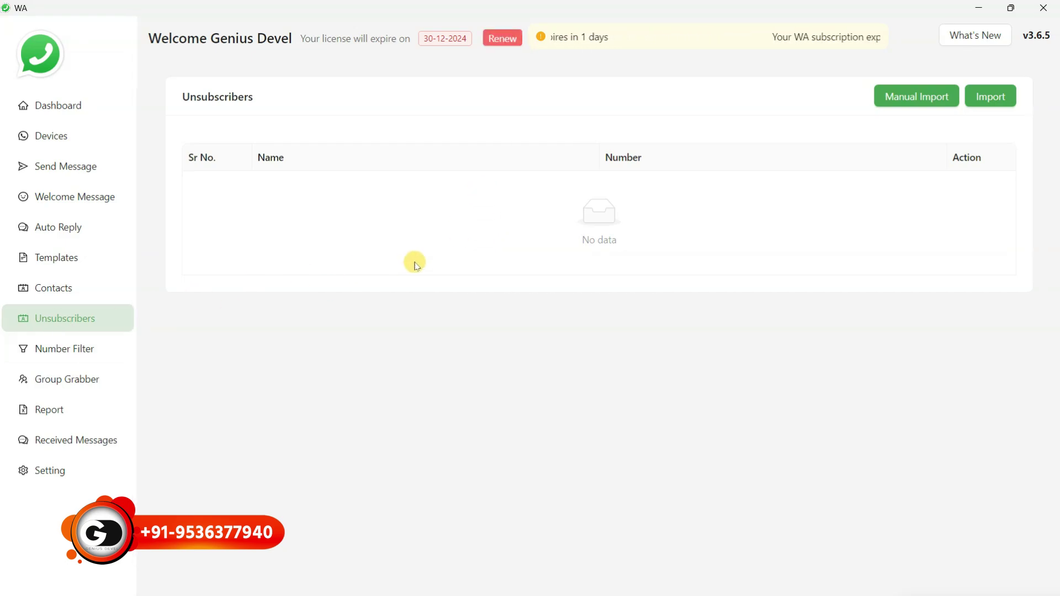
Visit Number Filter and Group Grabber, then view and close the test 3 report
left_click(60, 354)
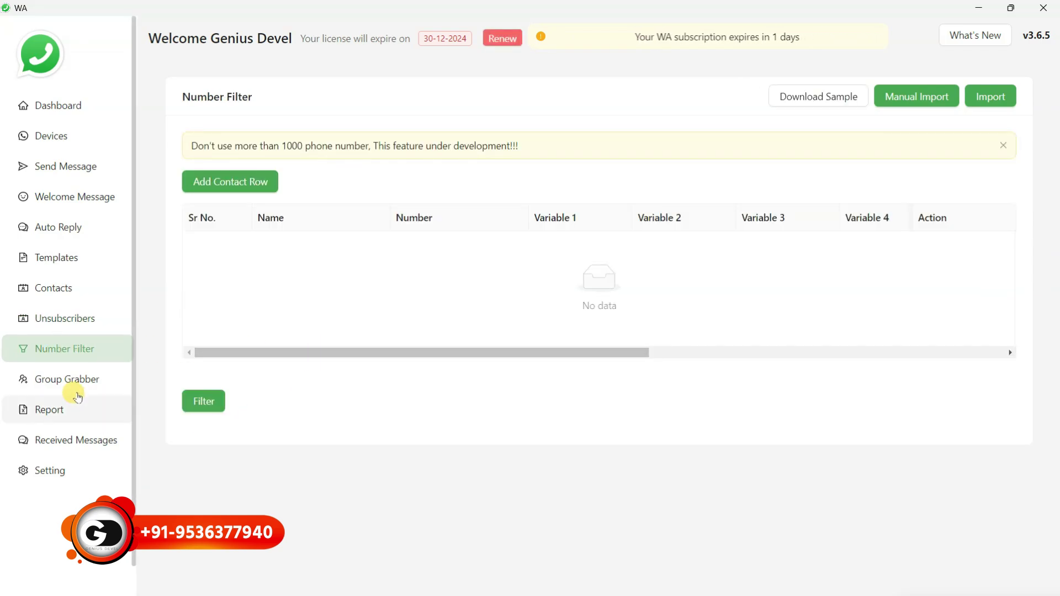
left_click(71, 382)
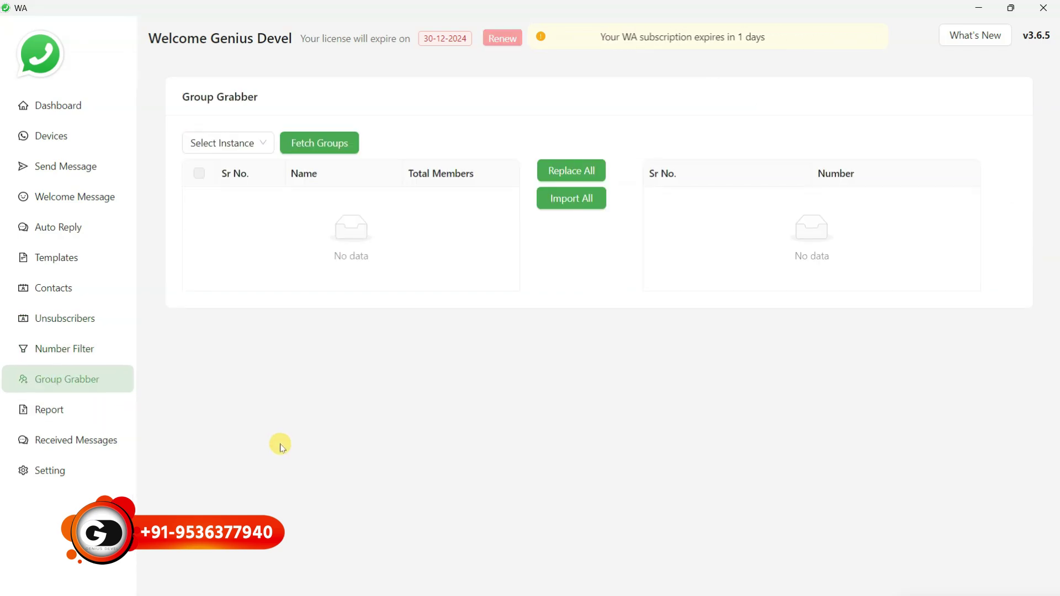
left_click(50, 409)
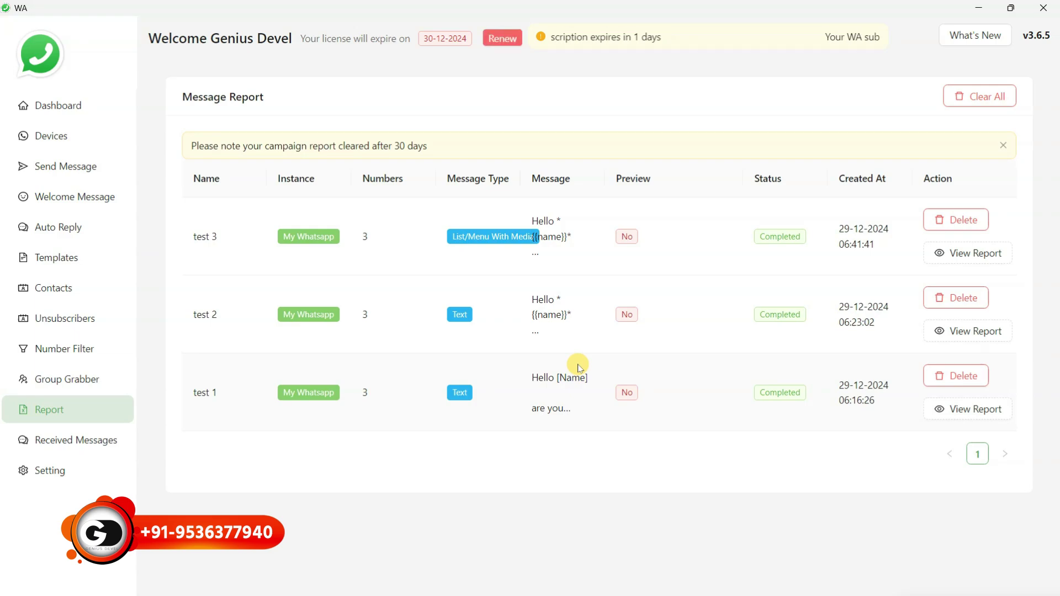
left_click(970, 255)
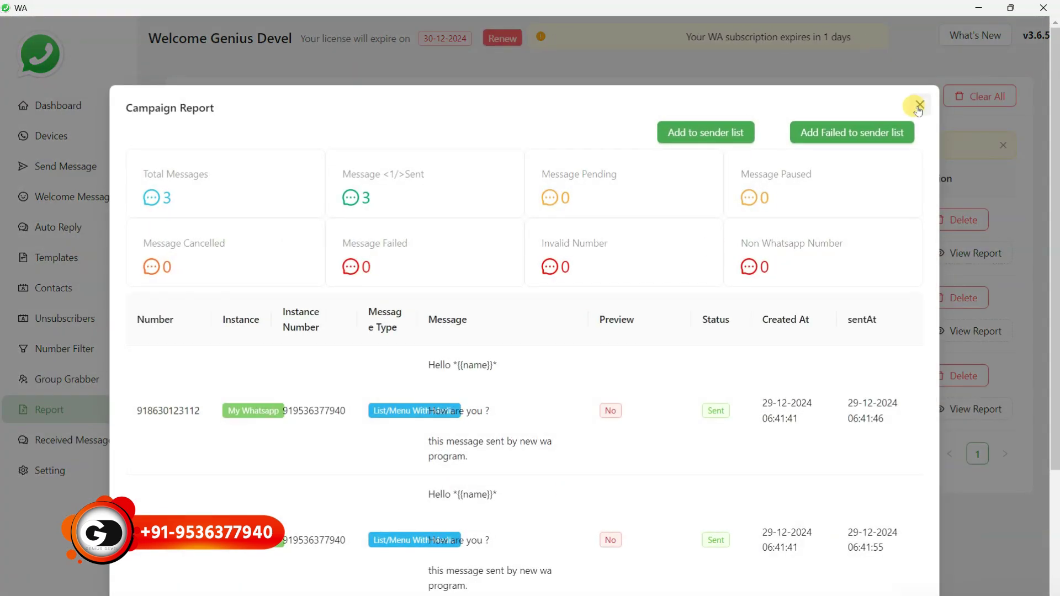
left_click(919, 105)
Pass through Received Messages and Settings back to the Dashboard
left_click(64, 445)
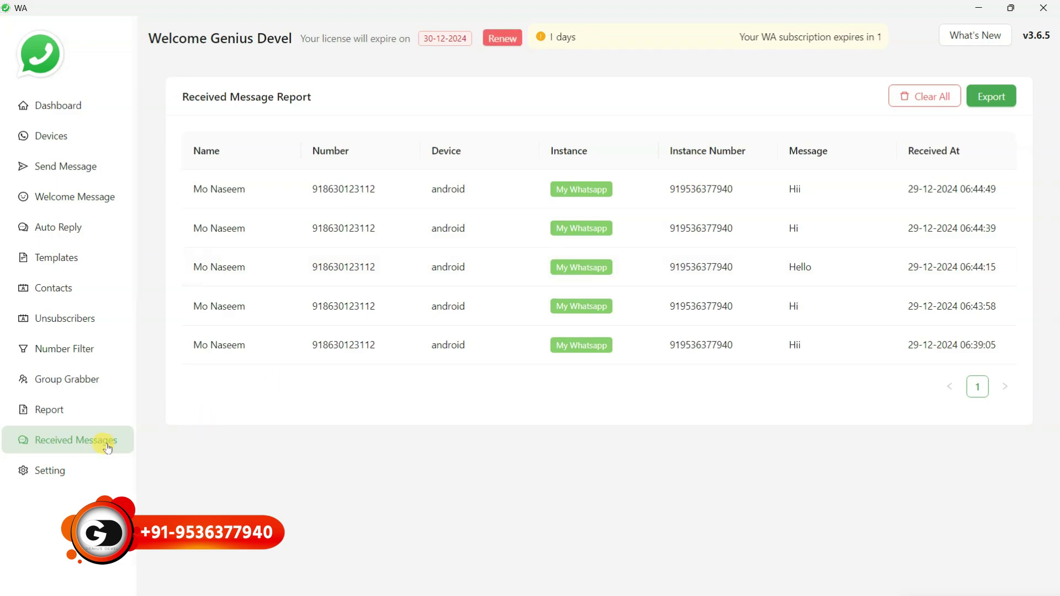
left_click(67, 469)
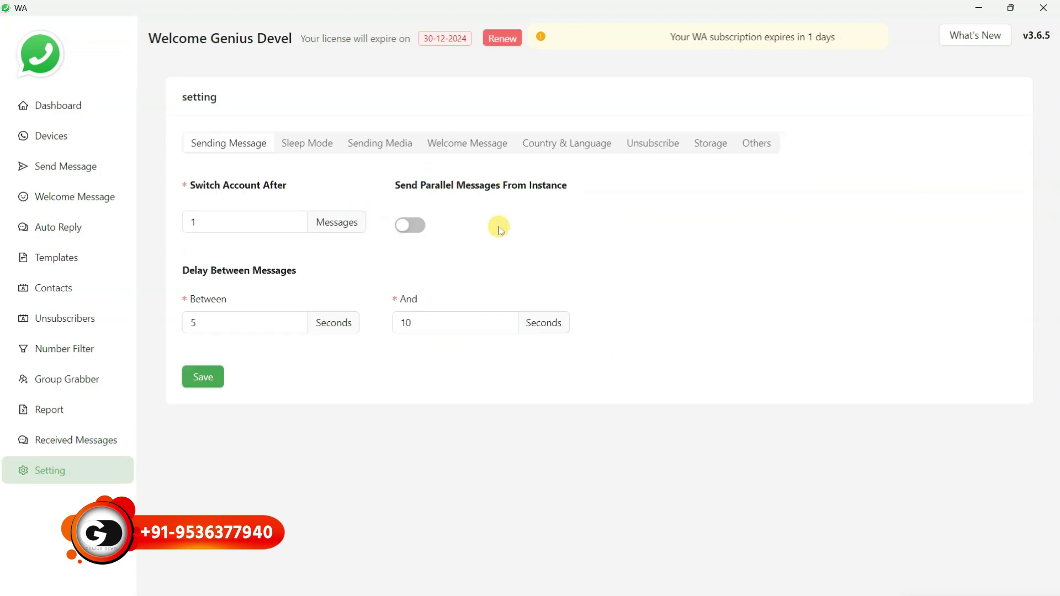
left_click(70, 108)
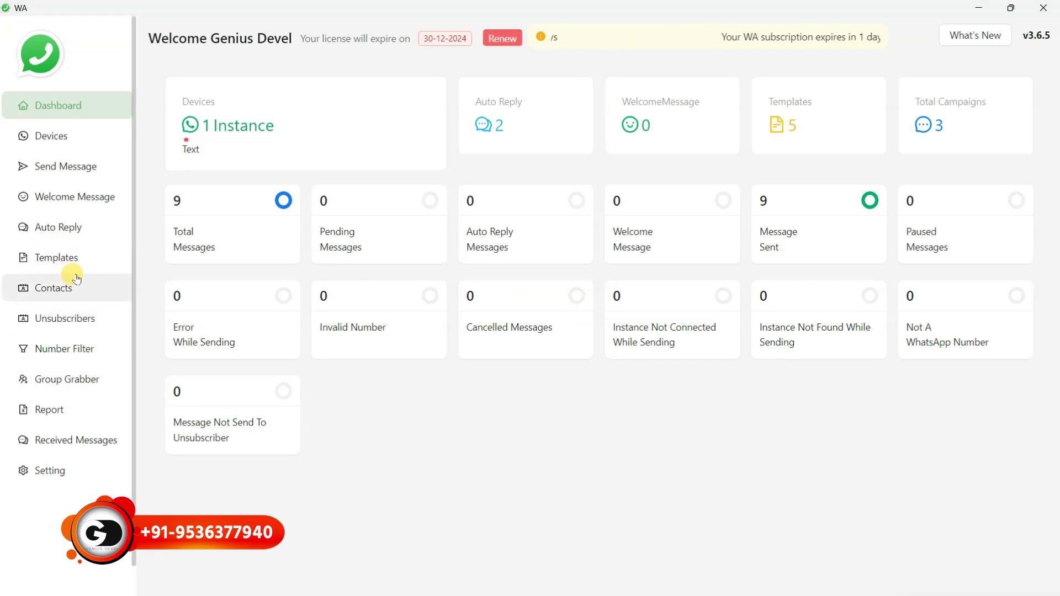
On Send Message, load template '4. Text with media' and select the My Whatsapp instance
left_click(59, 166)
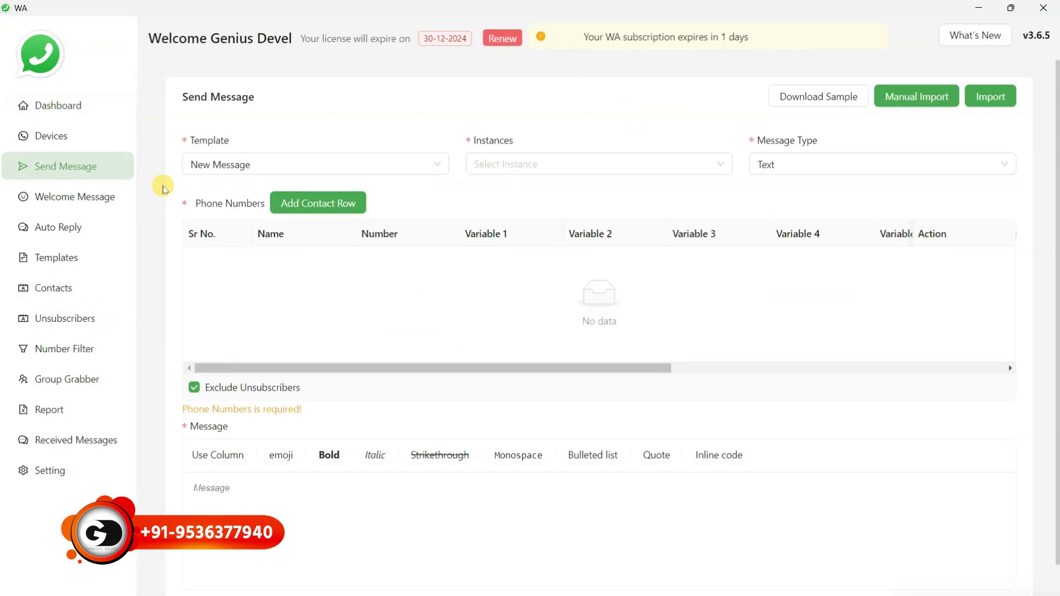
left_click(320, 167)
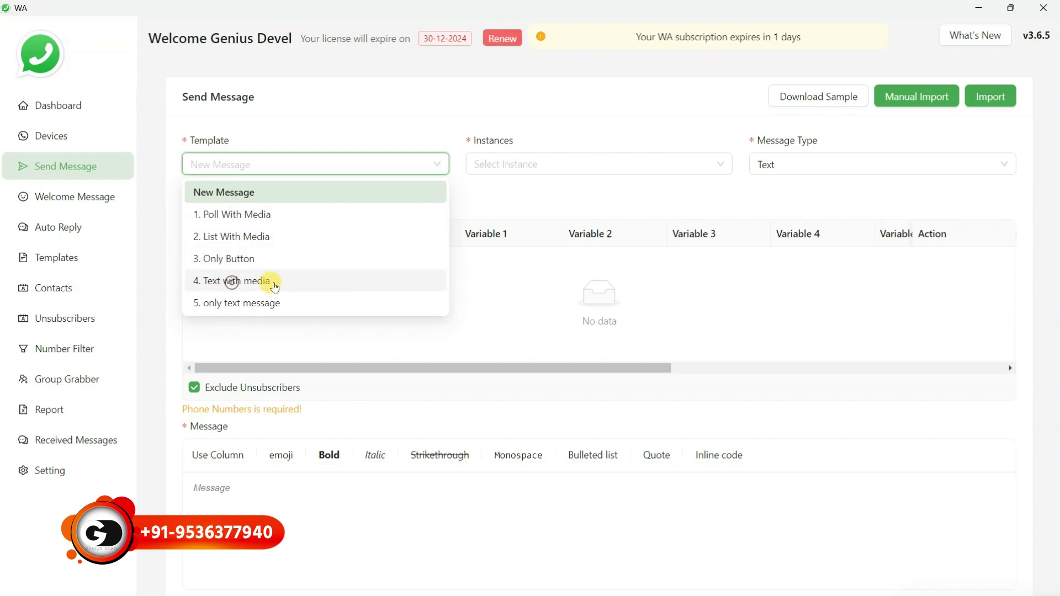
left_click(275, 286)
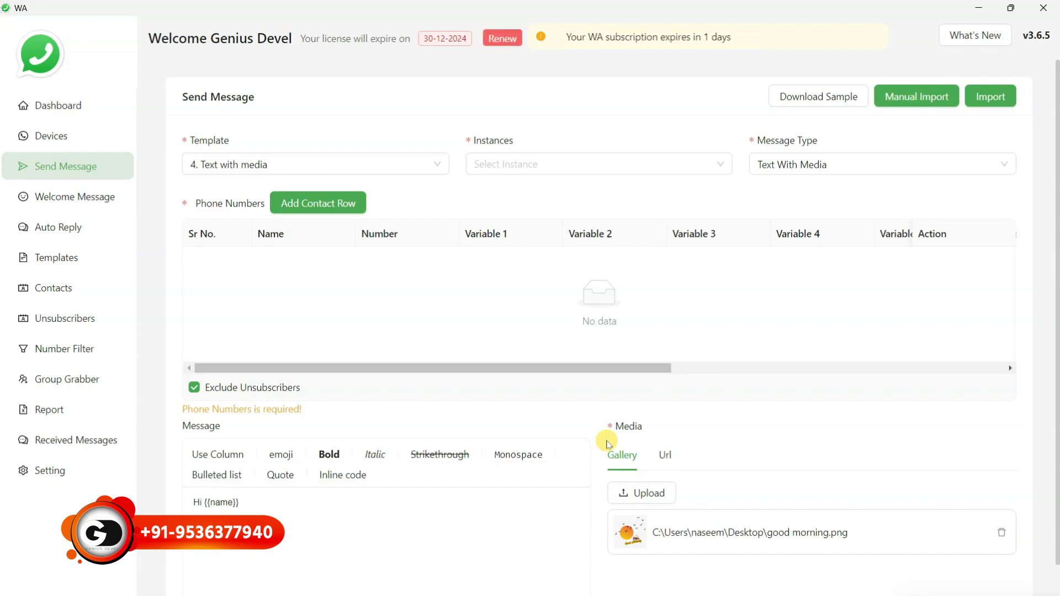
left_click(678, 165)
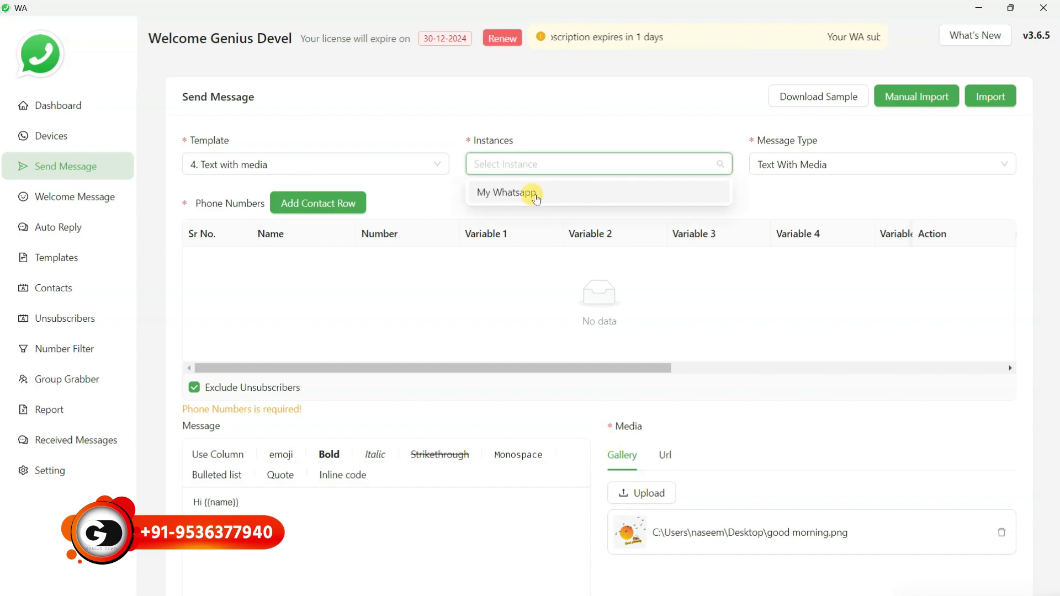
left_click(534, 194)
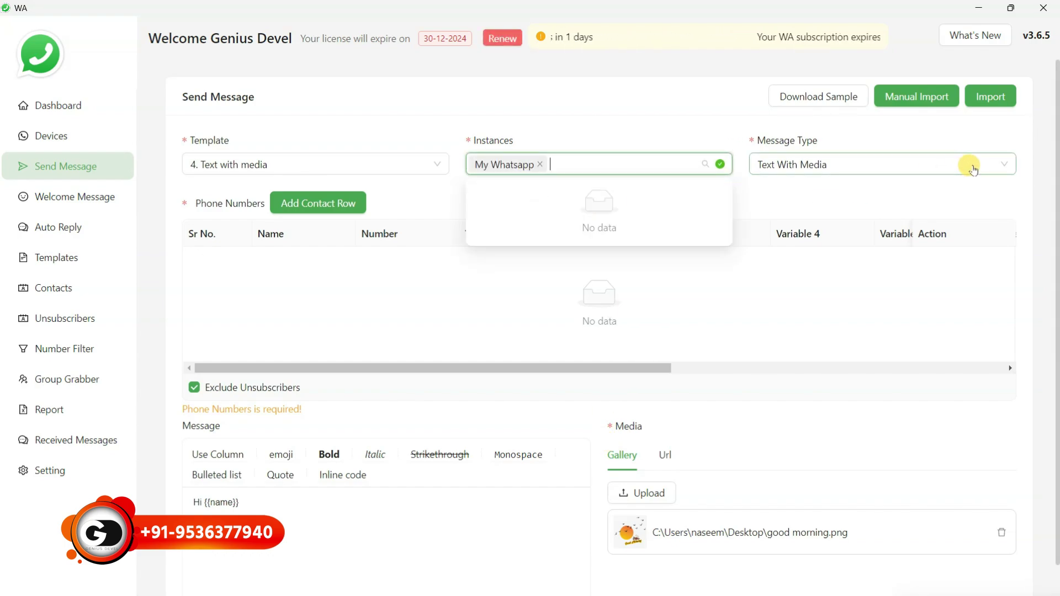
left_click(941, 189)
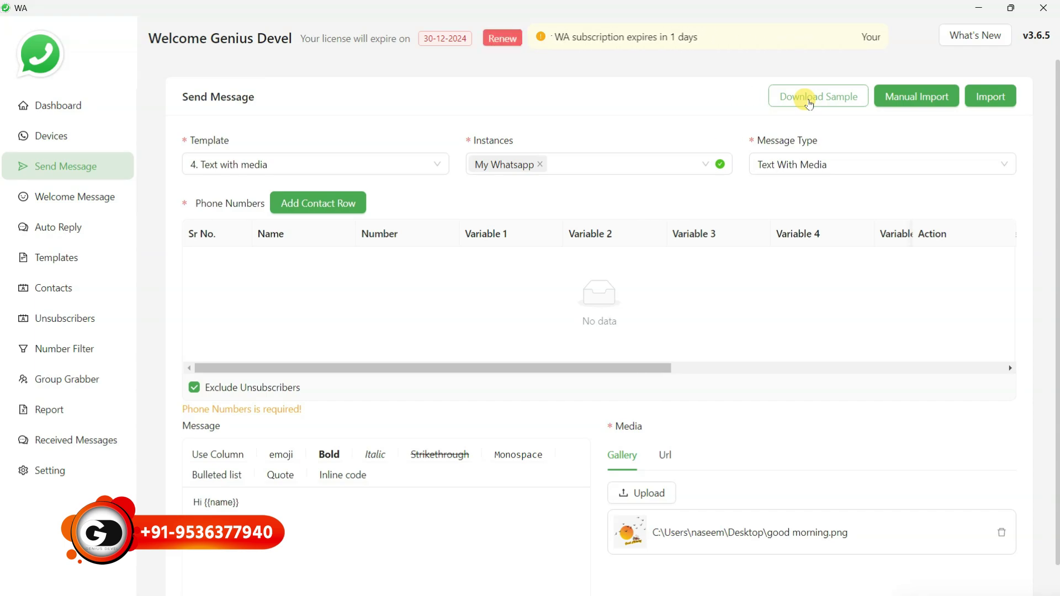
Choose number_import_sample.csv.xlsx from the Desktop as the contact import file
left_click(986, 103)
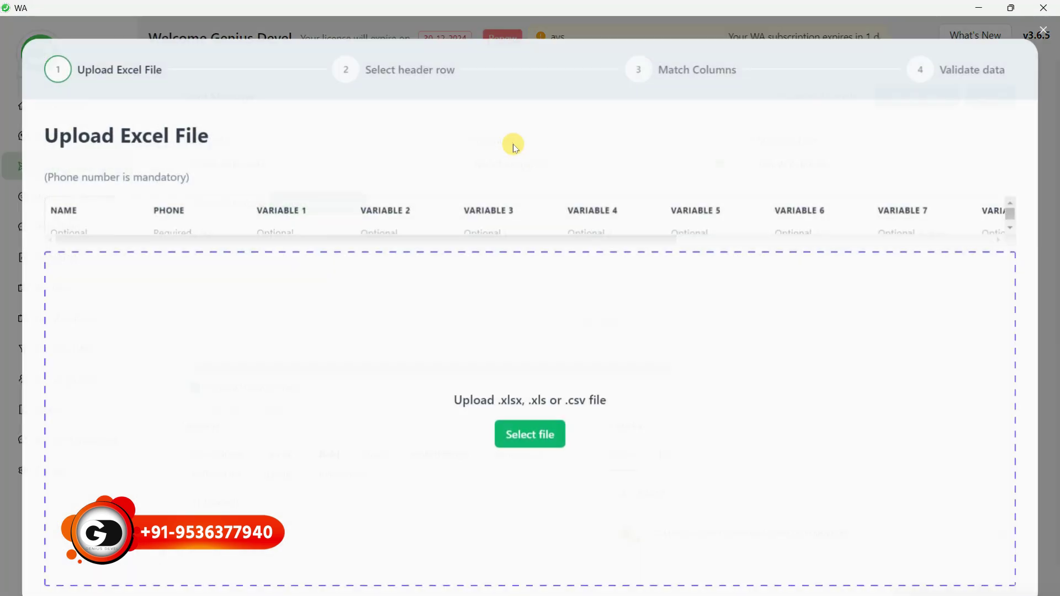
left_click(525, 430)
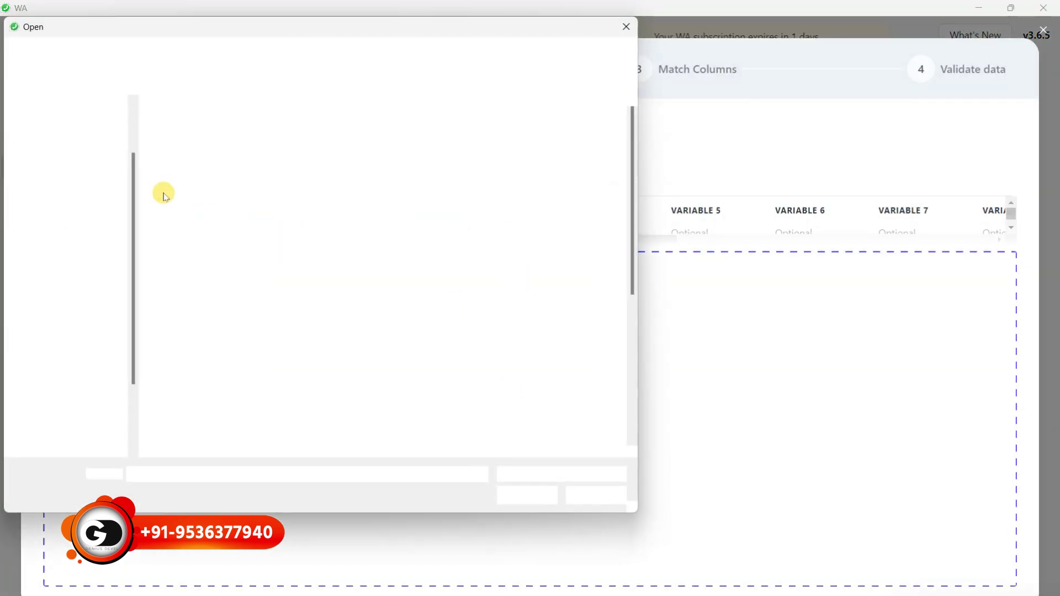
left_click(58, 157)
scroll(176, 243, "down", 5)
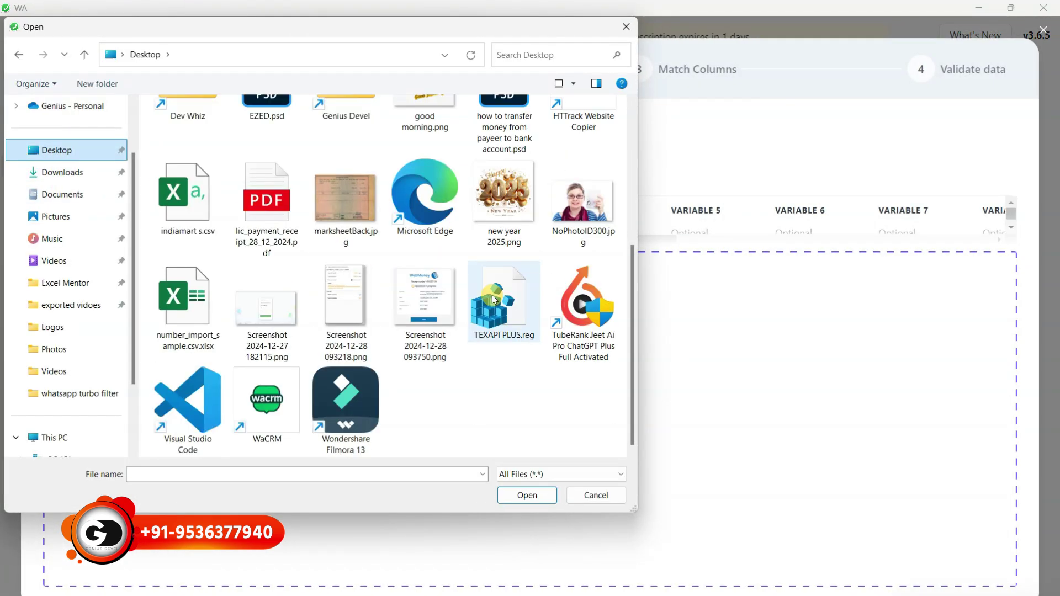
left_click(190, 304)
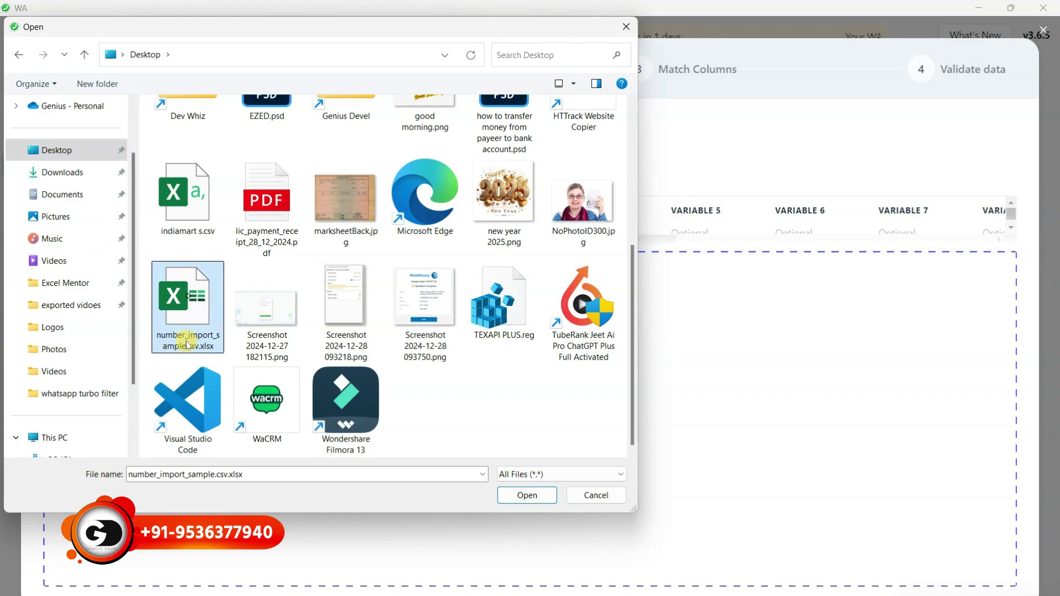
double_click(184, 301)
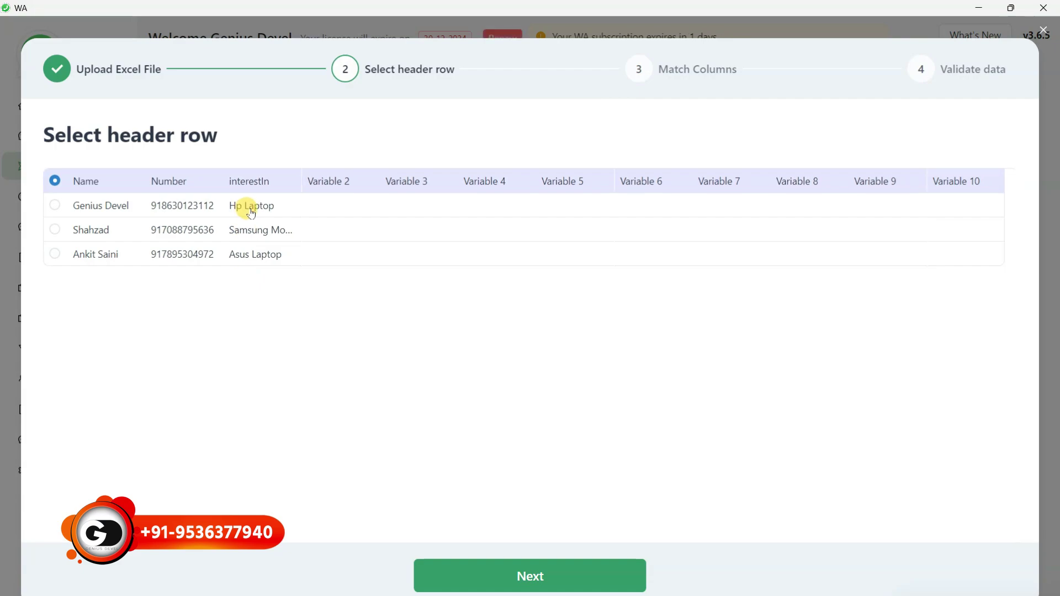
Use the first row as headers, map interestIn to Variable 1, and add the three contacts
left_click(523, 578)
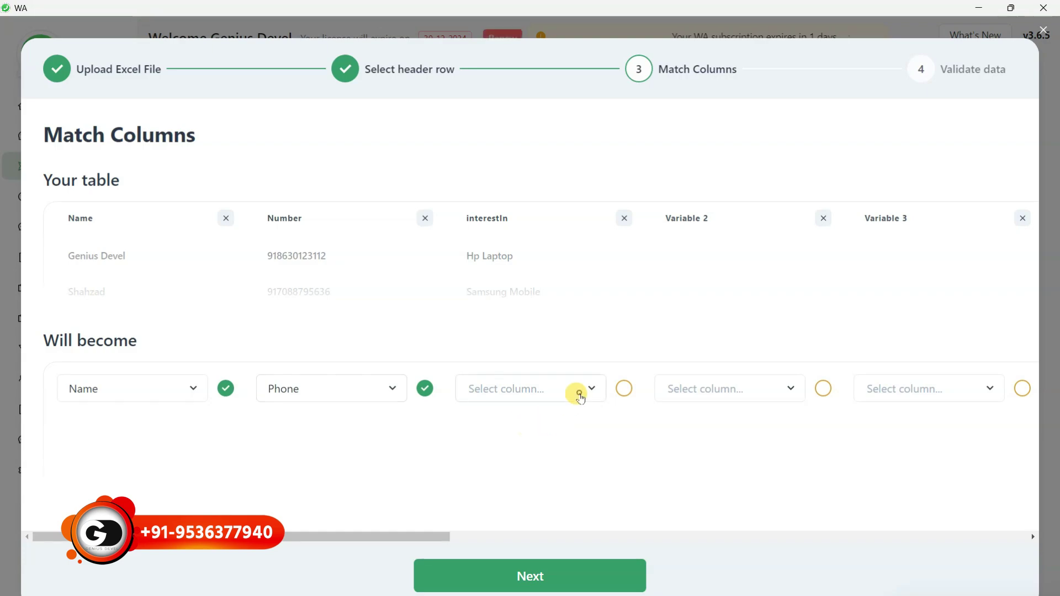
left_click(577, 390)
left_click(490, 253)
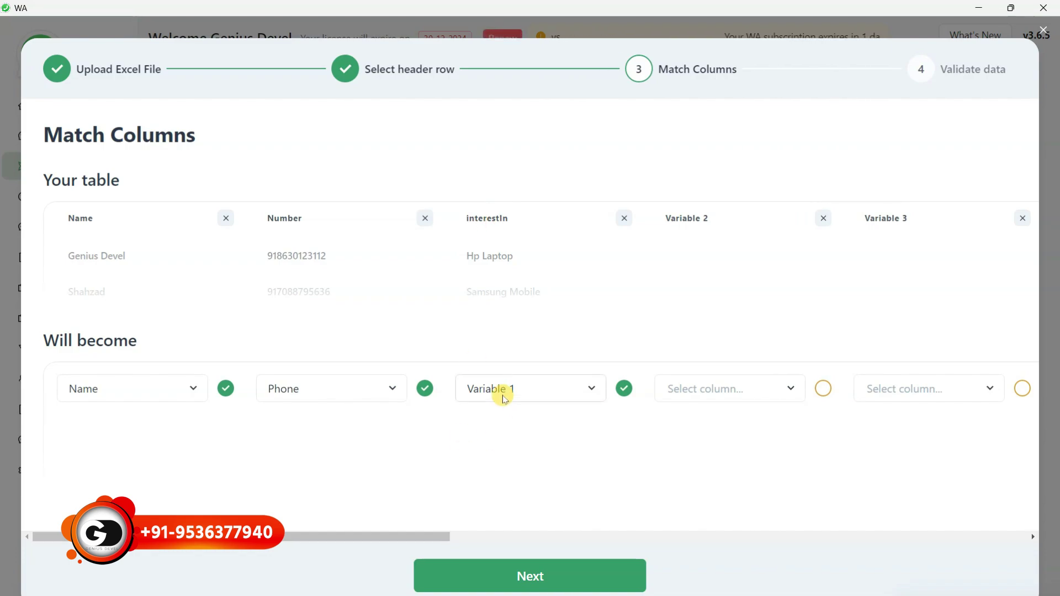
left_click(533, 576)
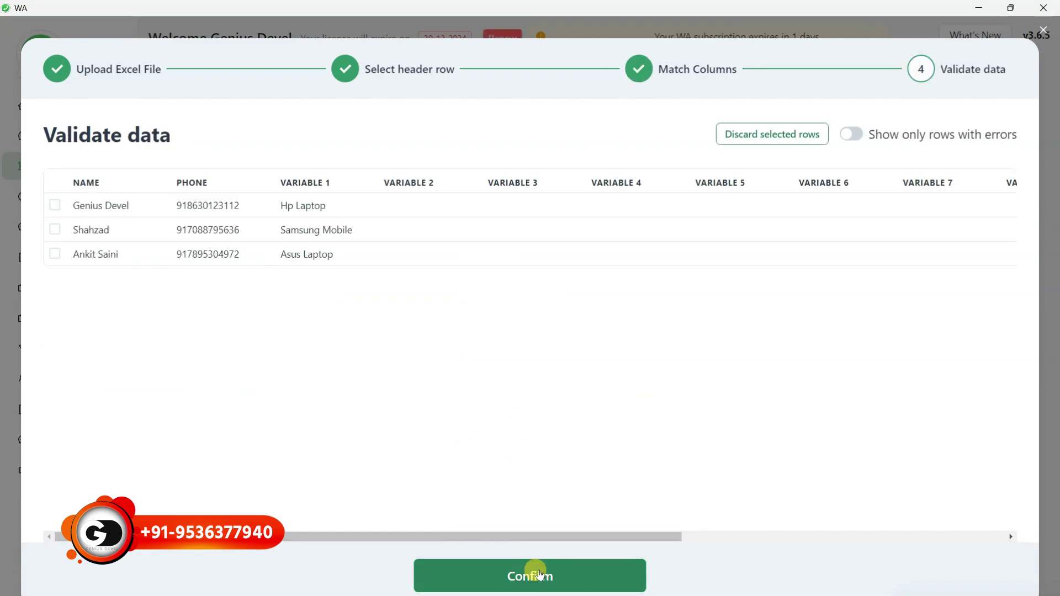
left_click(540, 575)
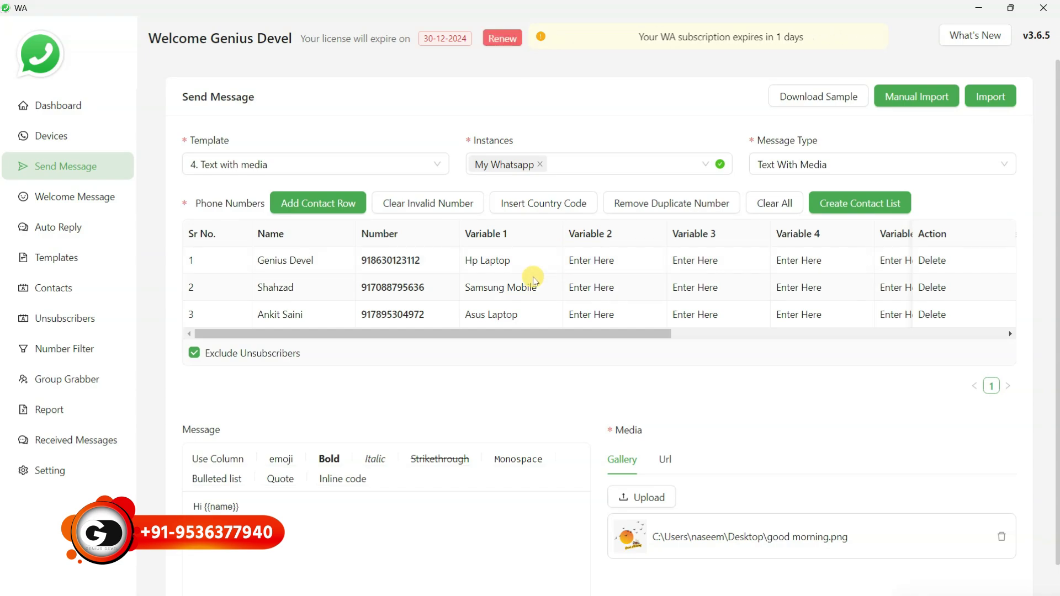
Save the three table contacts as a new contact list named 'test 3'
left_click(911, 97)
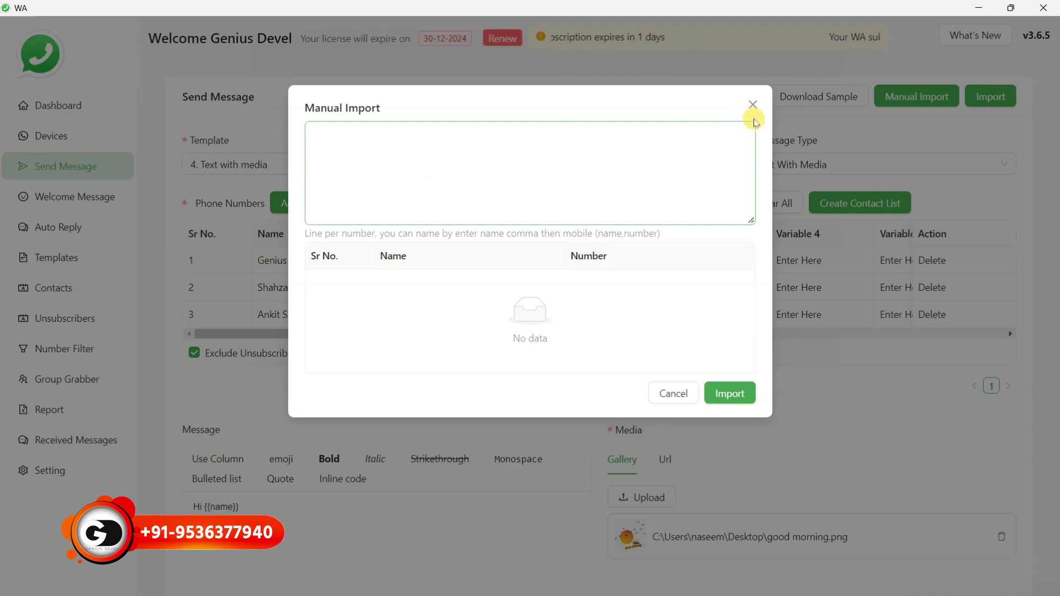
left_click(752, 105)
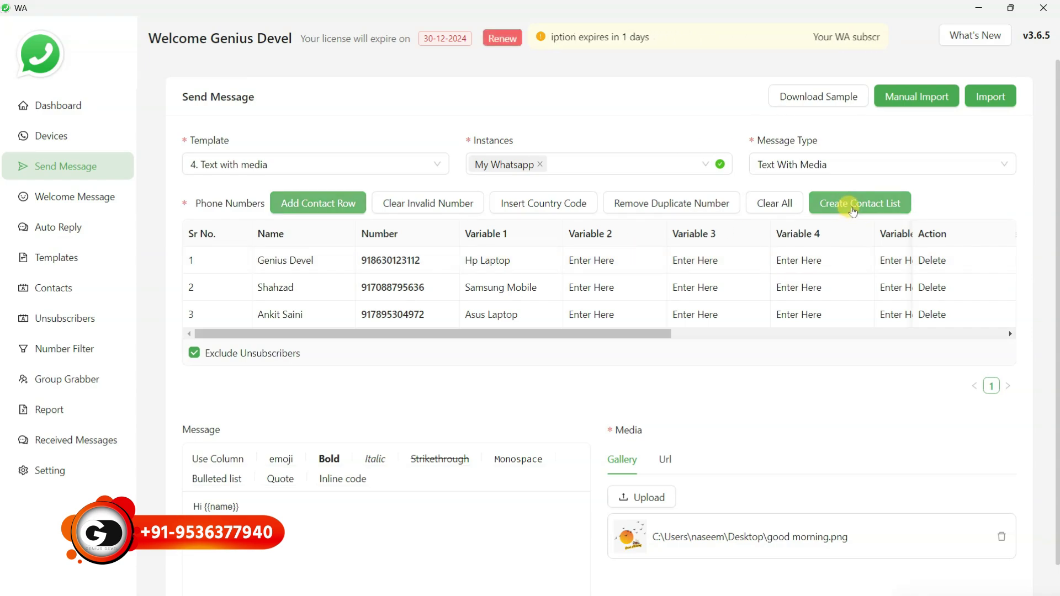
left_click(853, 208)
left_click(505, 133)
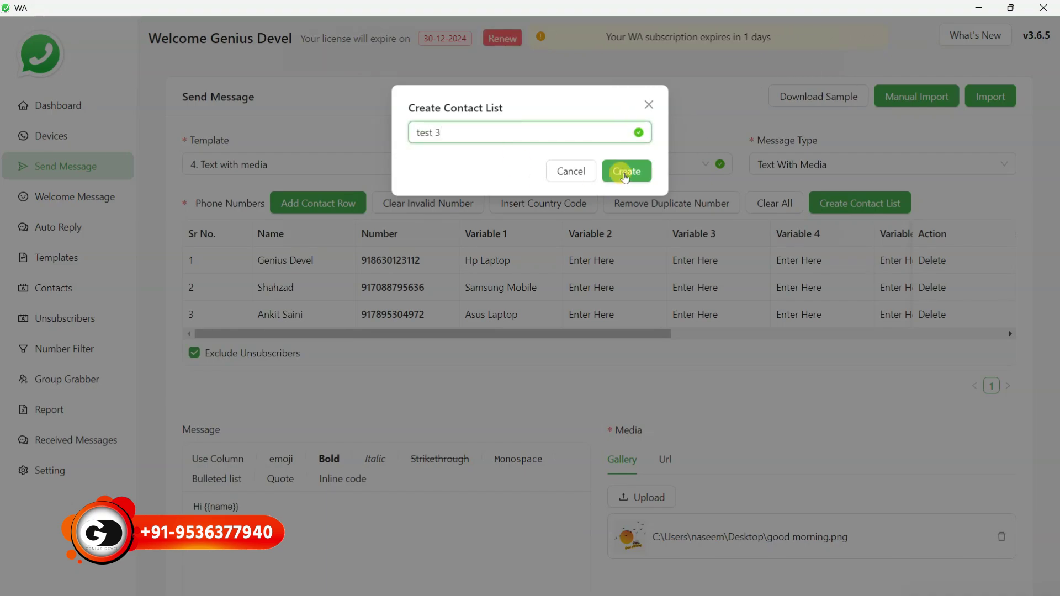
left_click(623, 171)
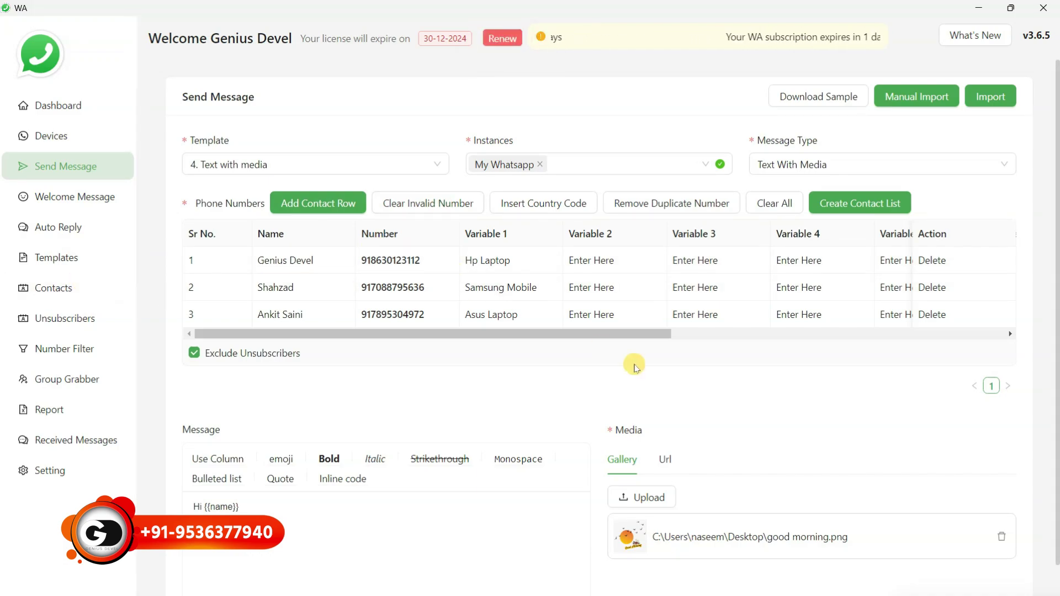
Scroll down to the Hi {{name}} / Good Morning message and select all its text
scroll(635, 367, "down", 2)
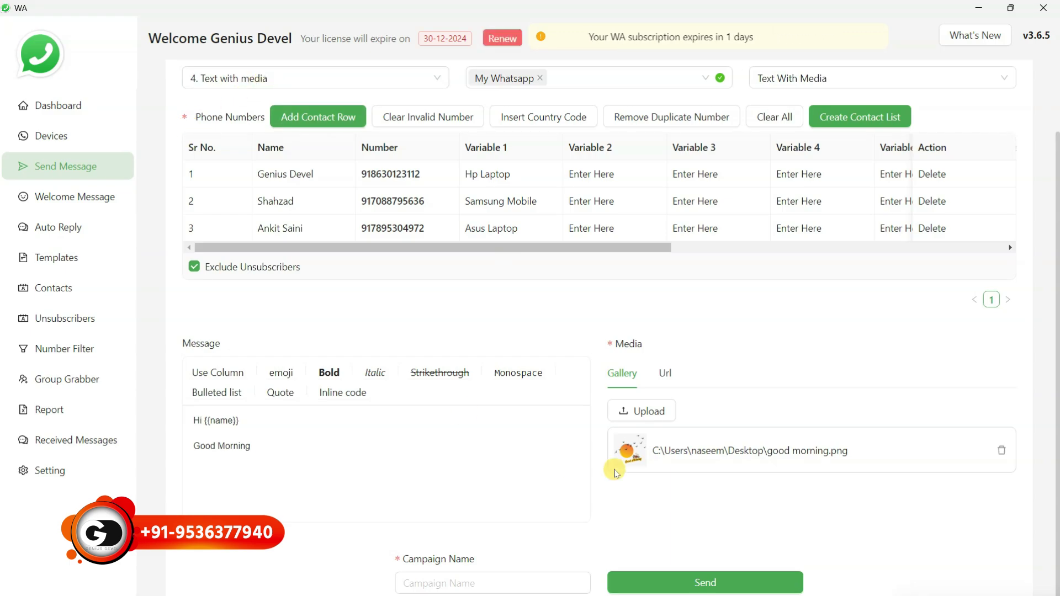
scroll(614, 467, "down", 1)
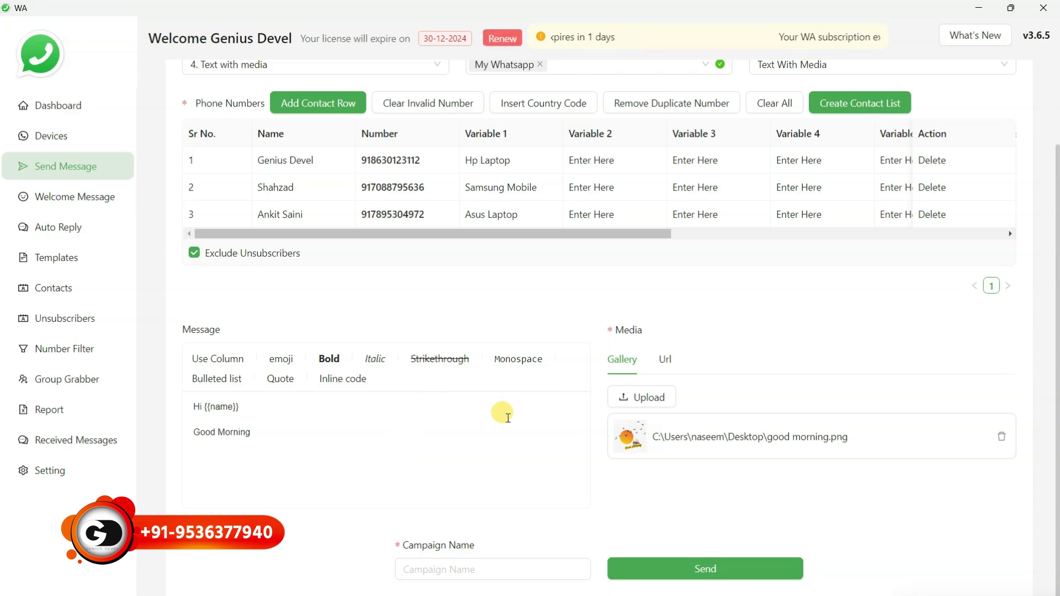
left_click_drag(289, 442, 178, 398)
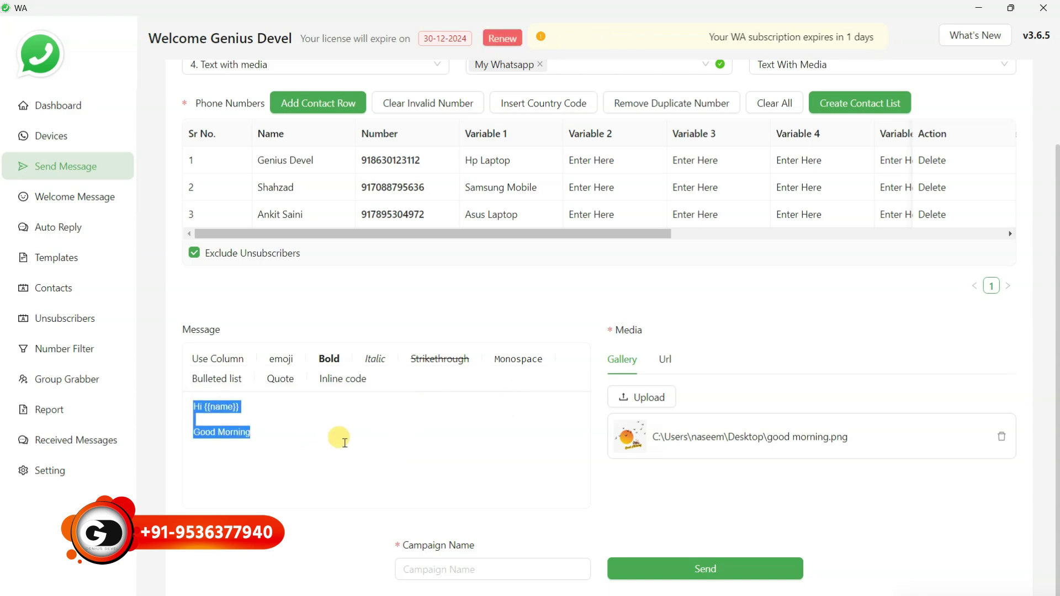
mouse_move(691, 443)
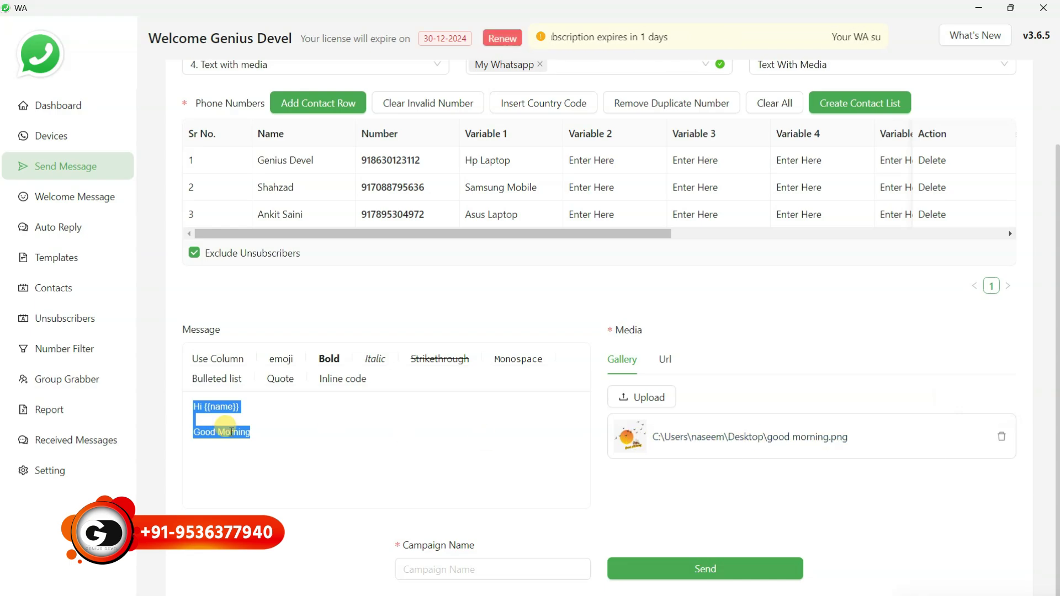
left_click(264, 441)
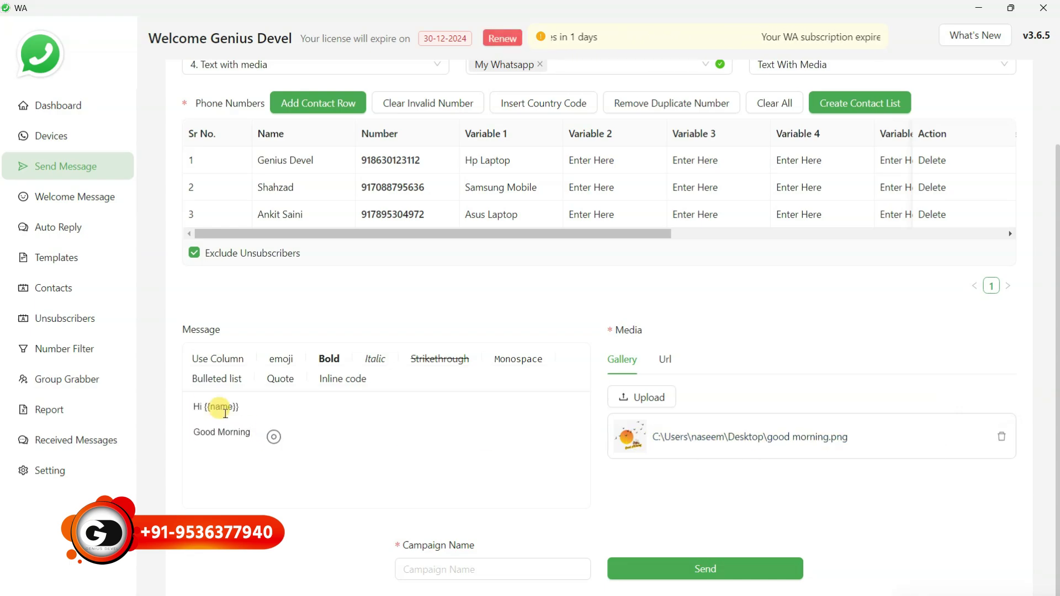
key("ctrl+a")
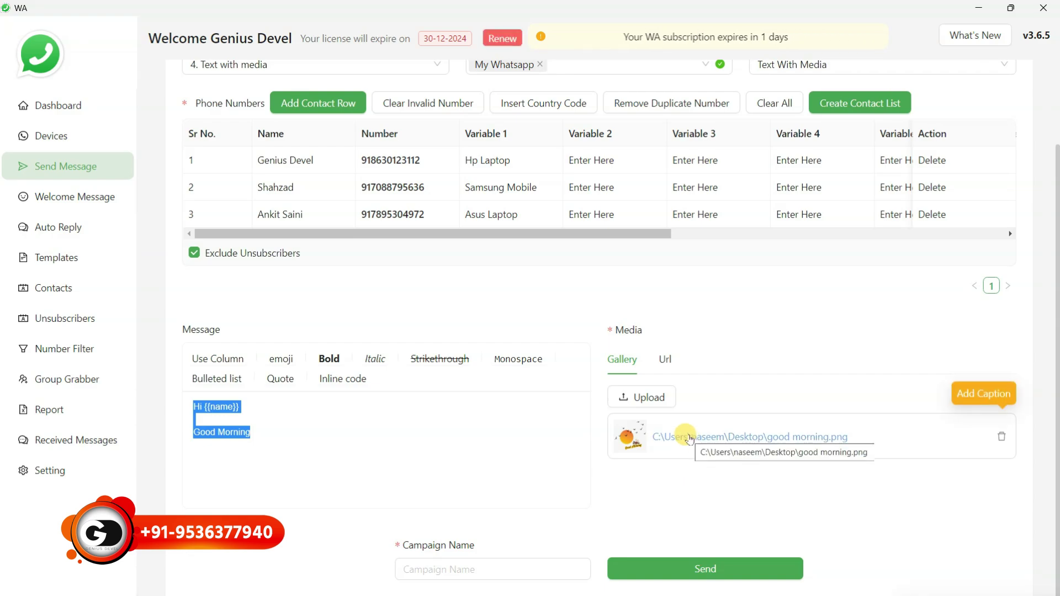
Caption good morning.png with 'This is caption', leaving caption buttons off, and save it
left_click(688, 437)
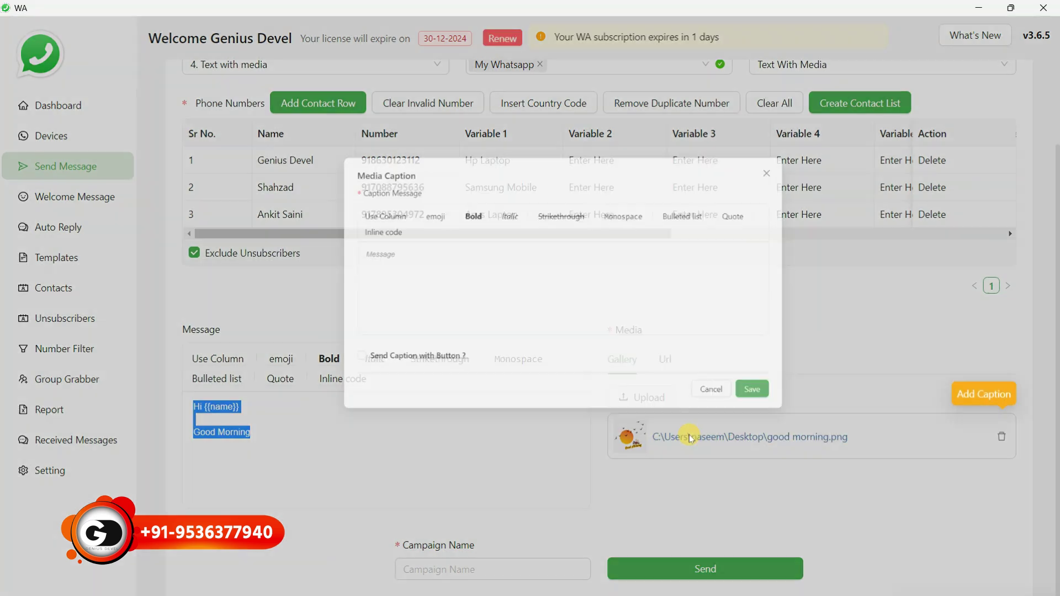
left_click(300, 210)
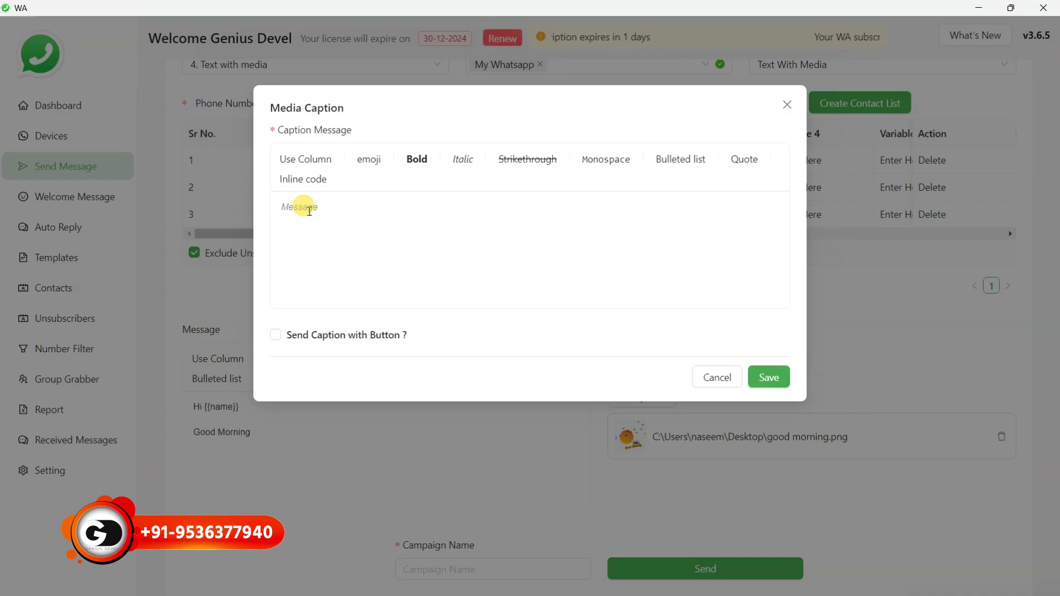
type("This is caption")
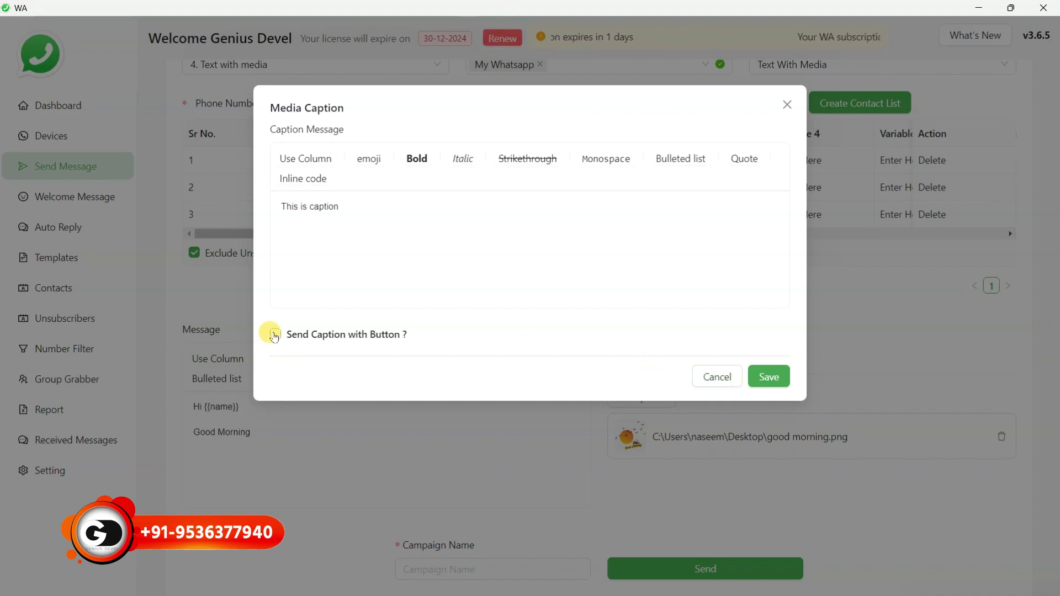
left_click(273, 335)
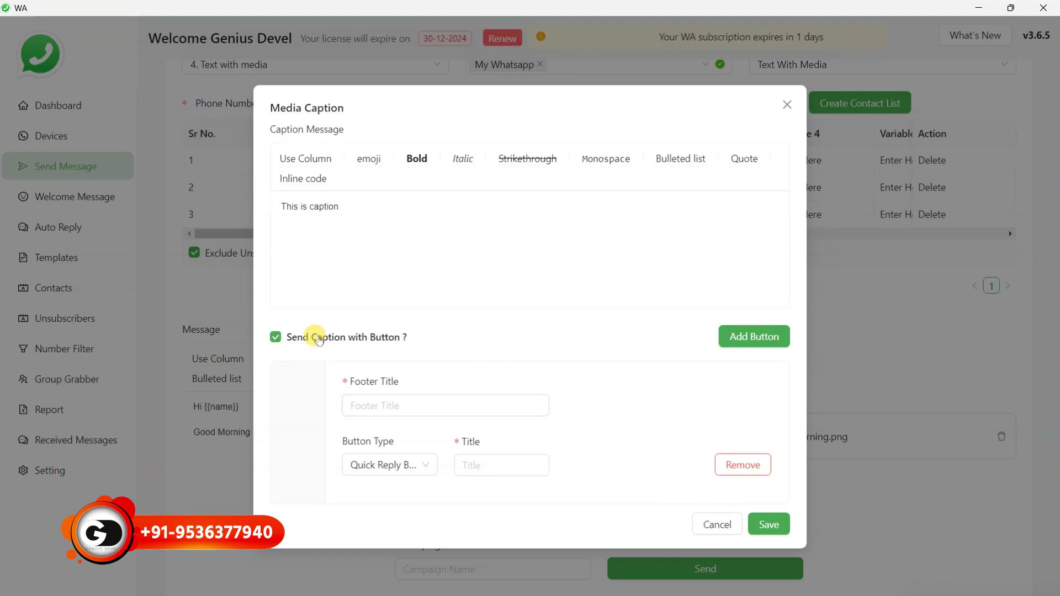
left_click(275, 336)
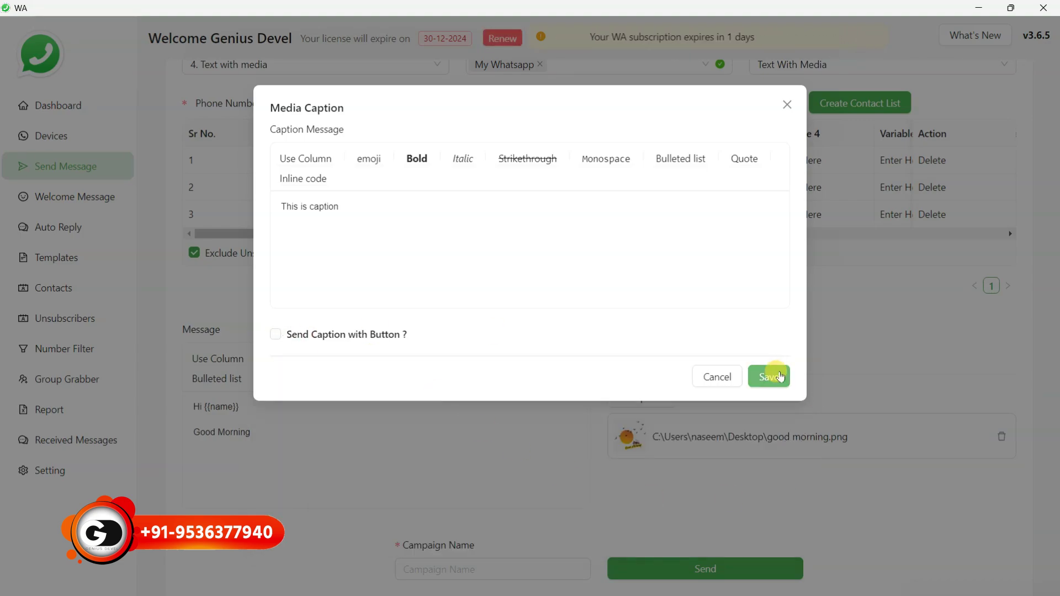
left_click(781, 377)
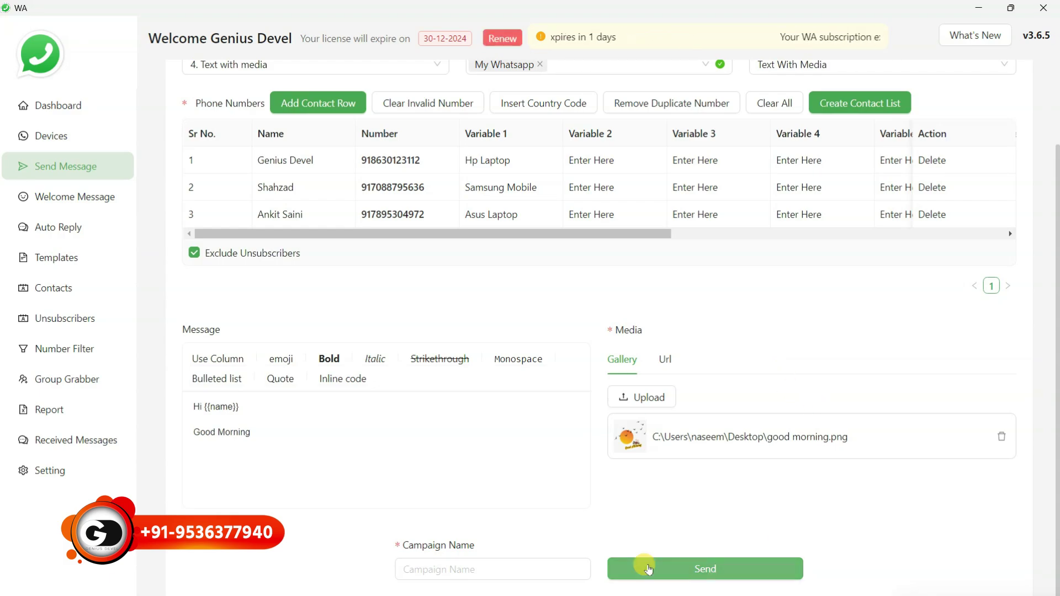
Name the campaign 'test 4', send it, and acknowledge the sending-started notice
left_click(491, 564)
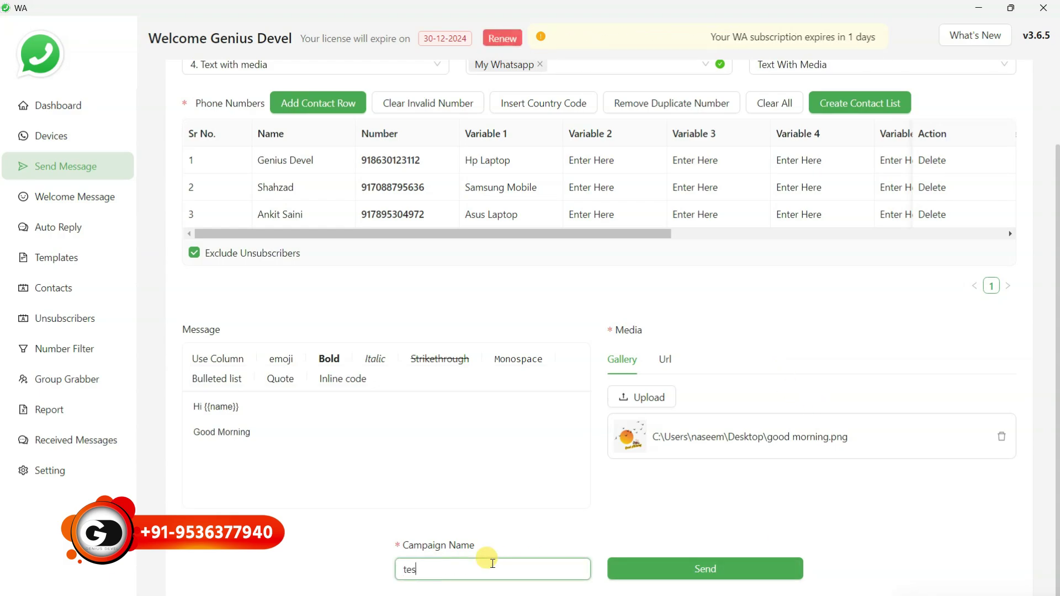
type("test 4")
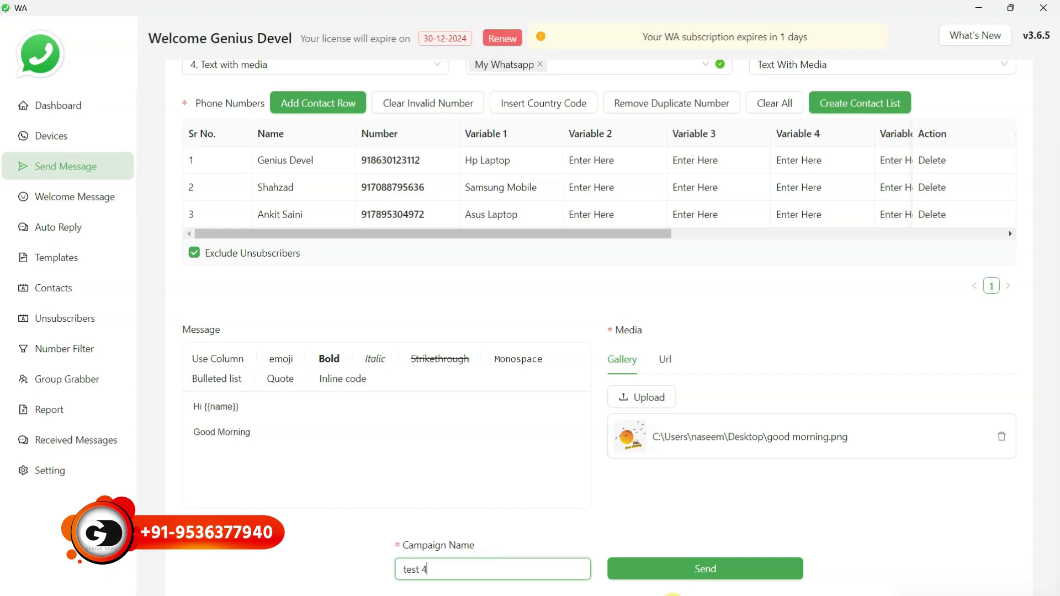
left_click(711, 568)
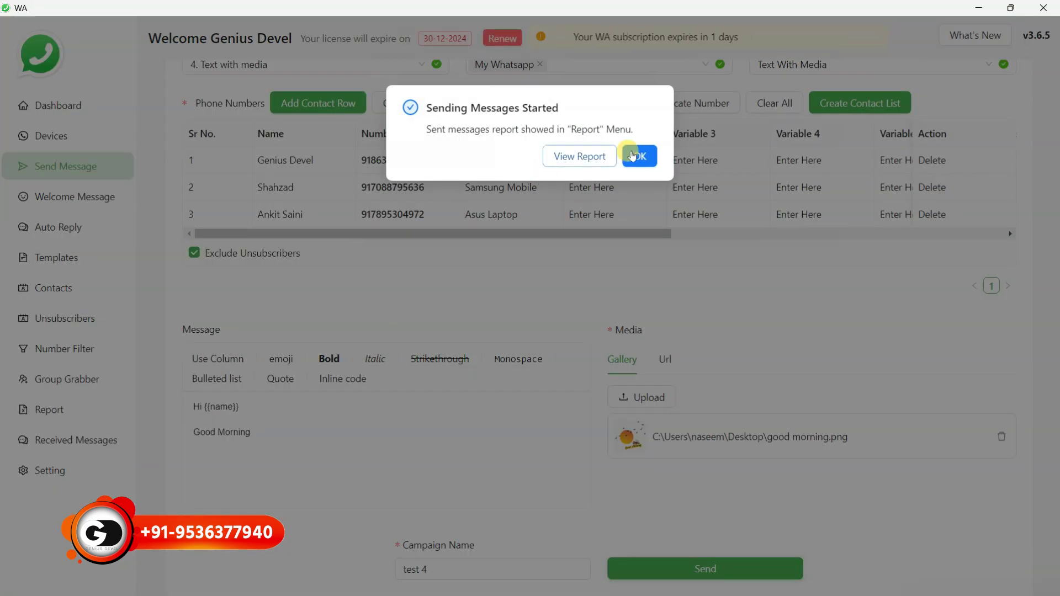
left_click(639, 155)
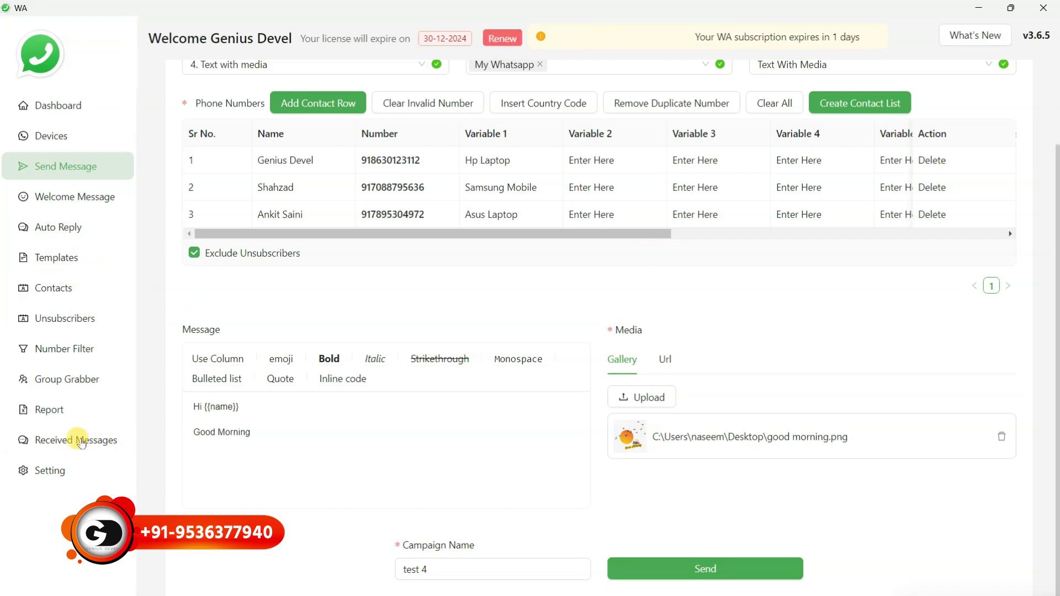
Open the Message Report and check the test 4 row until it shows Completed
left_click(51, 409)
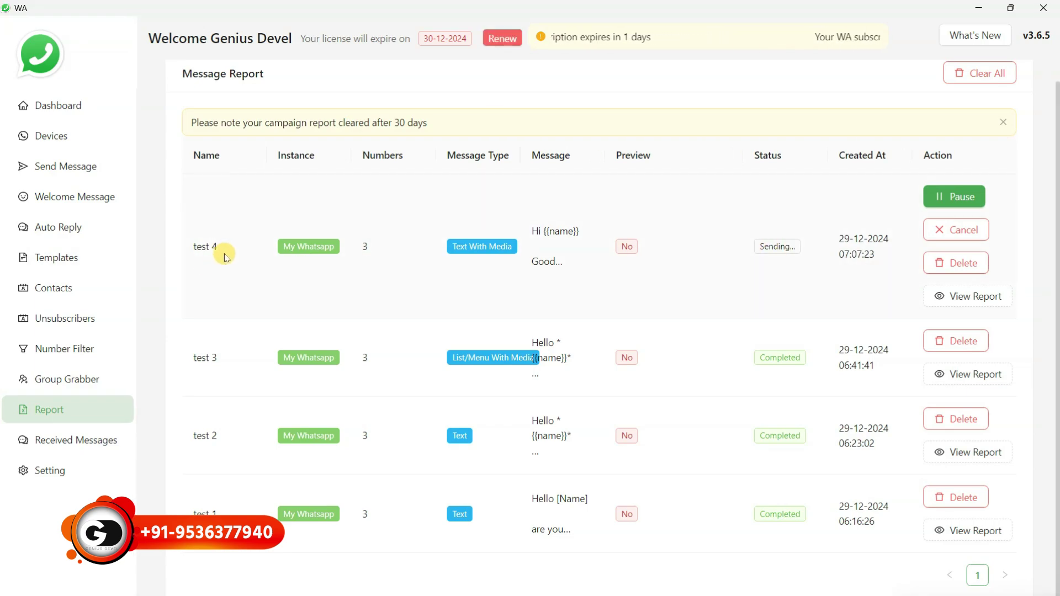
left_click_drag(343, 268, 262, 239)
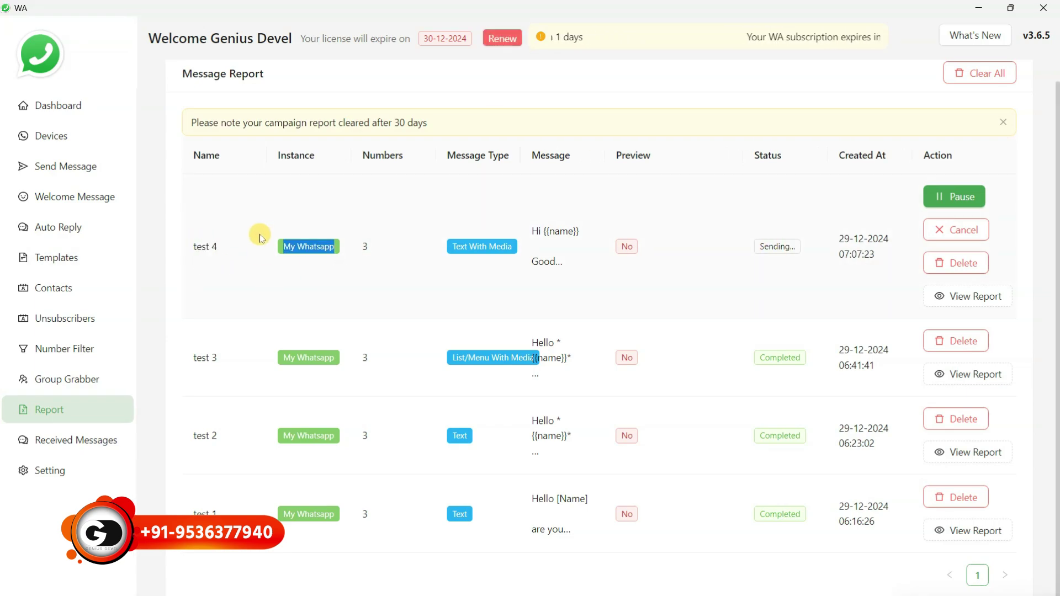
left_click(287, 283)
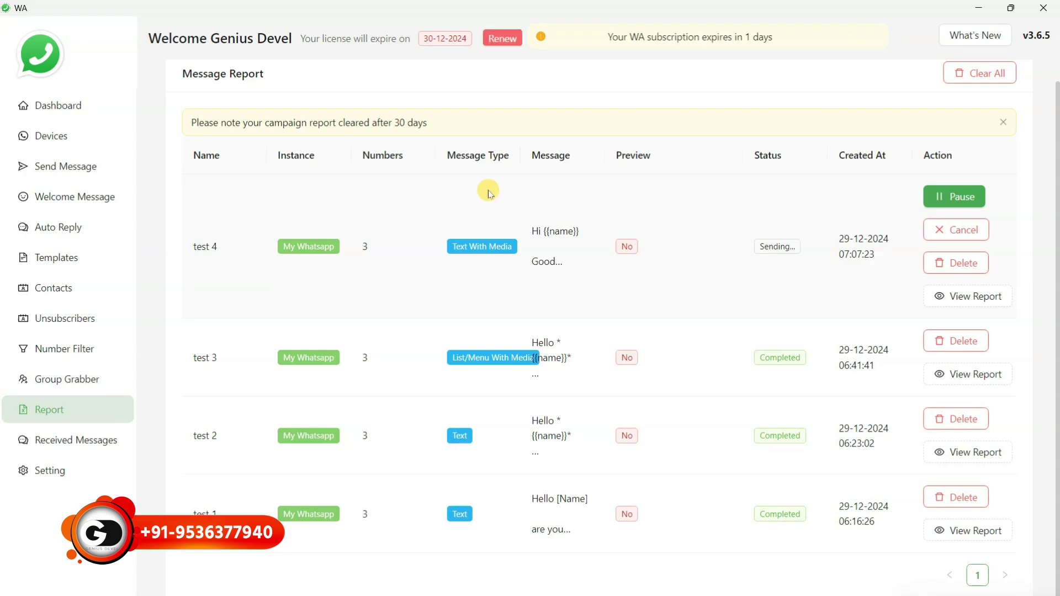
left_click_drag(487, 190, 487, 278)
left_click_drag(551, 204, 556, 244)
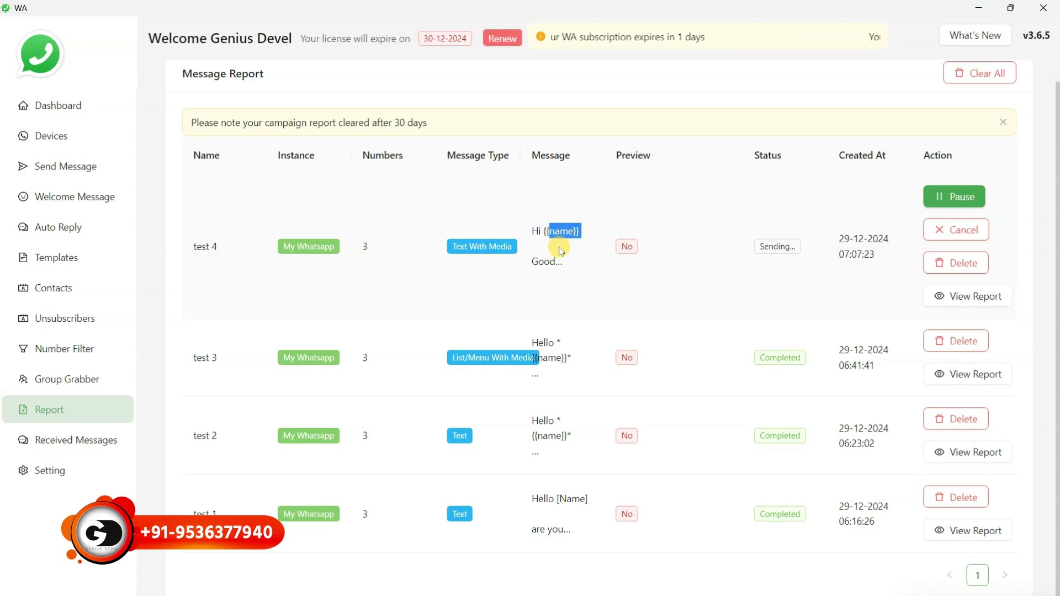
left_click_drag(634, 209, 638, 260)
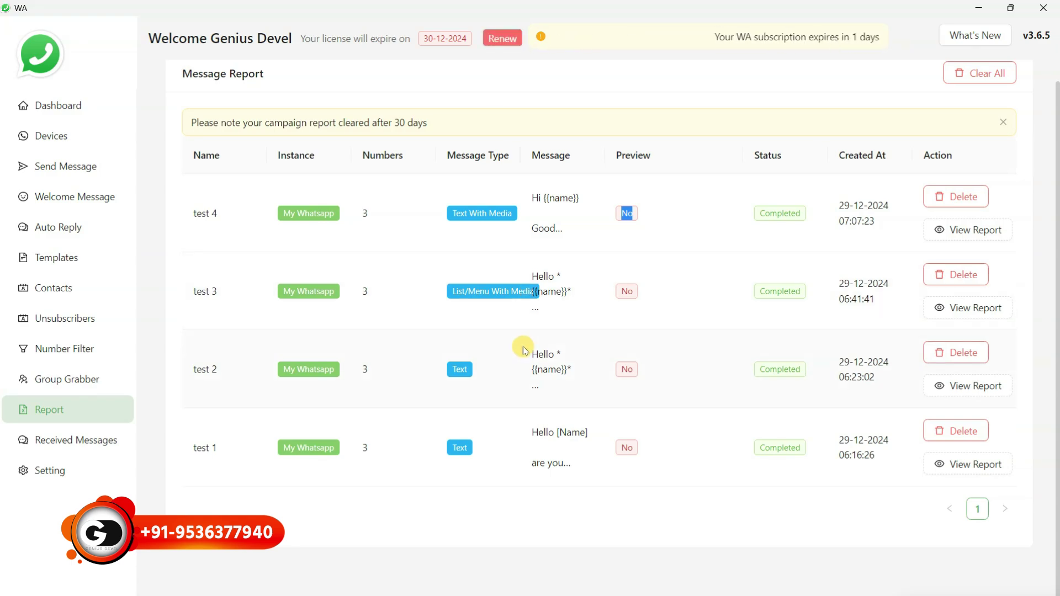
Go to the Contacts page listing Test Contact Group - 1 and test 3, 3 contacts each
left_click(72, 165)
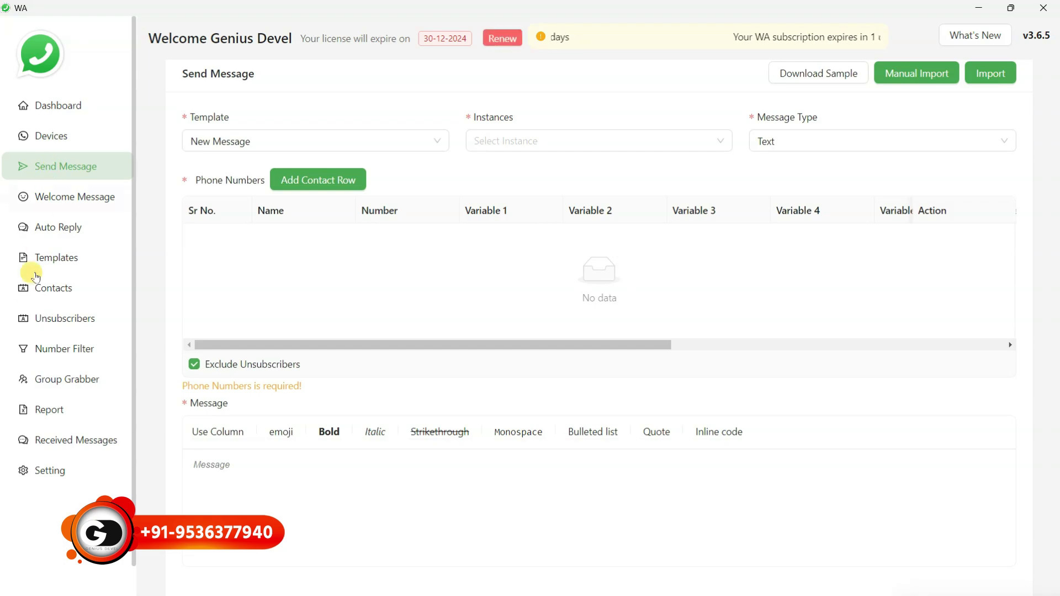
left_click(53, 291)
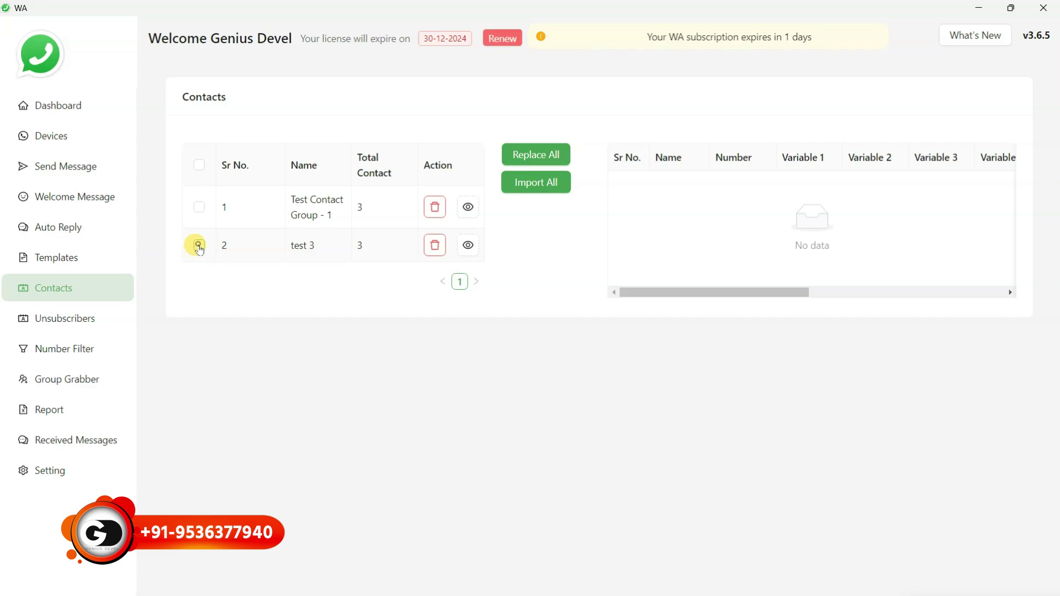
Select the test 3 group and add its three contacts to the sender list
left_click(199, 245)
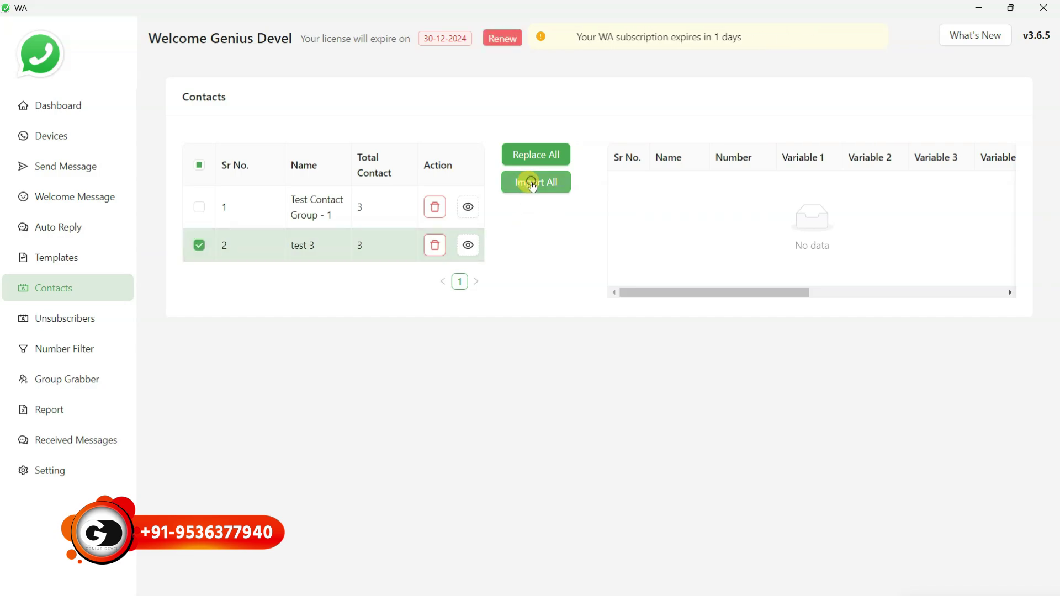
left_click(530, 182)
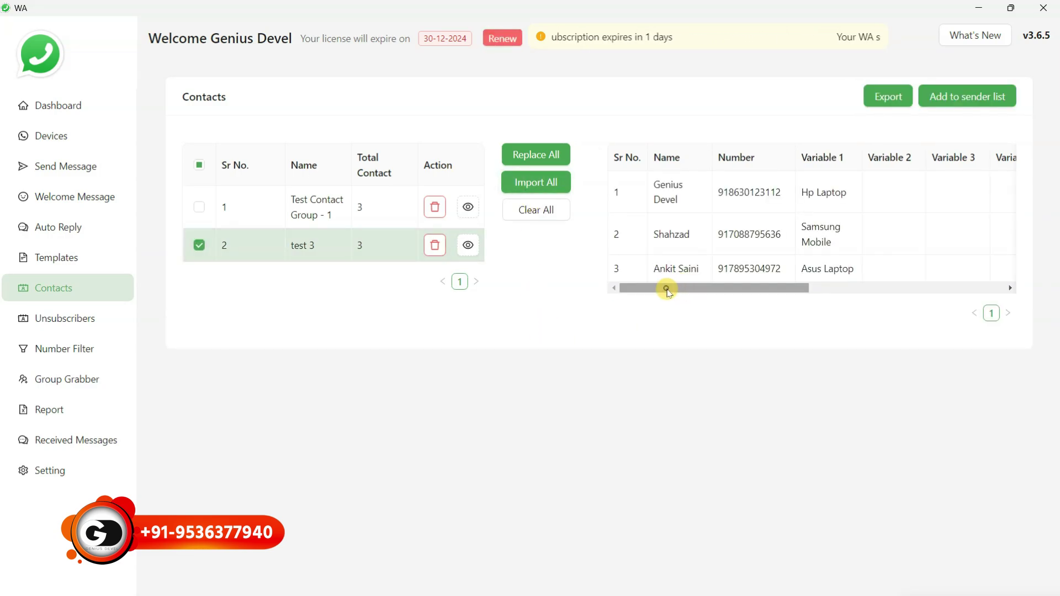
left_click_drag(670, 287, 610, 292)
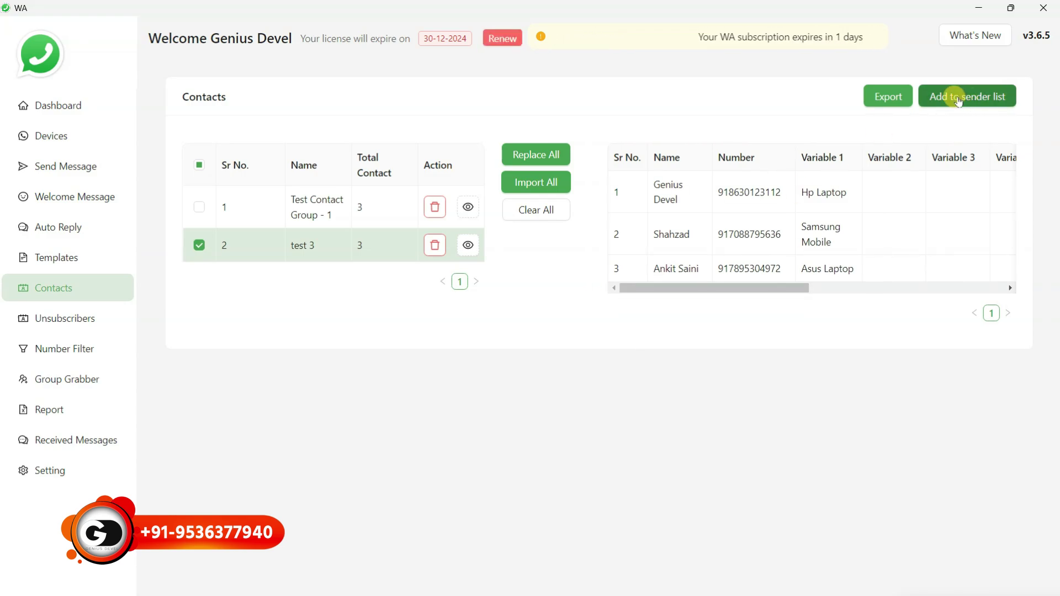
left_click(959, 102)
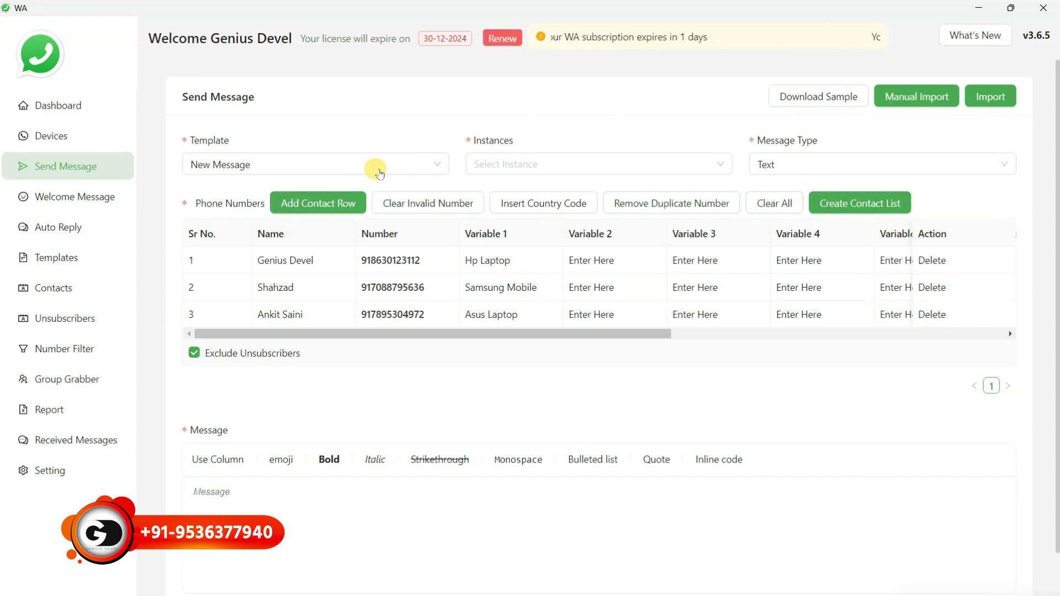
Set Template to New Message, Instance to My Whatsapp, and Message Type to Button With Media
left_click(428, 163)
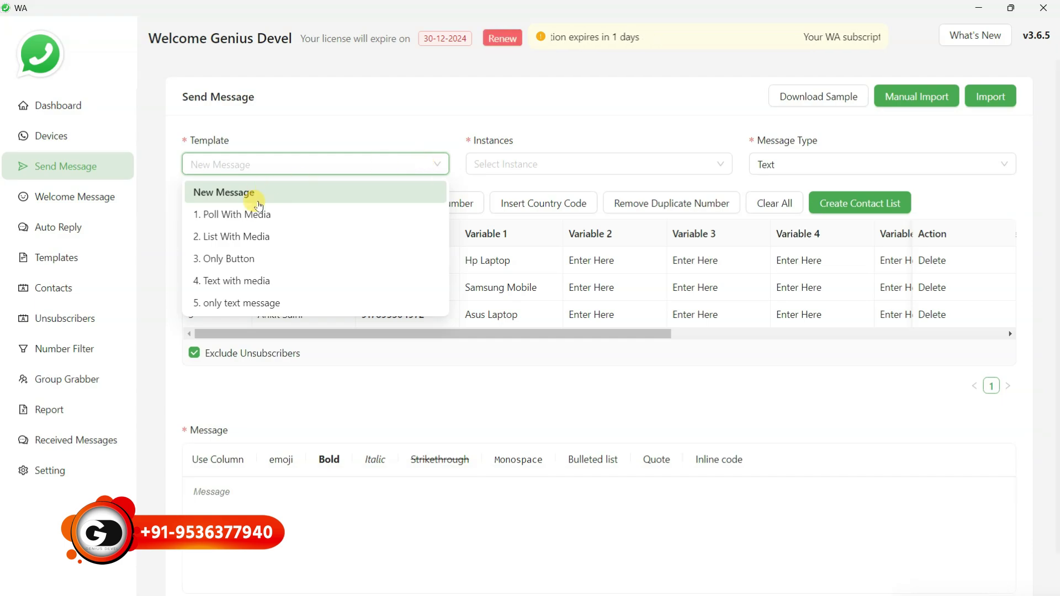
left_click(296, 141)
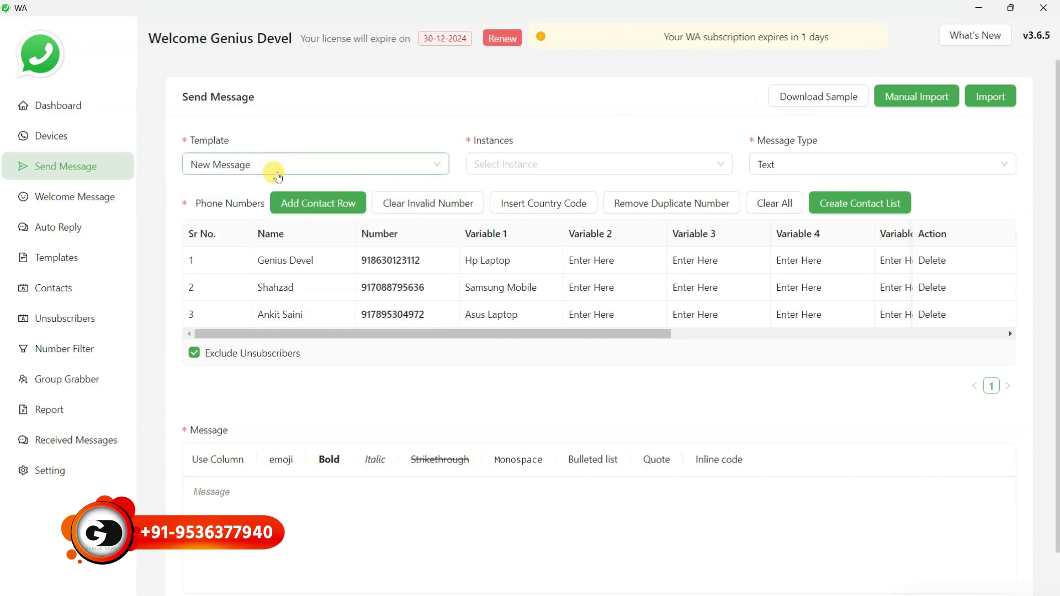
left_click(544, 160)
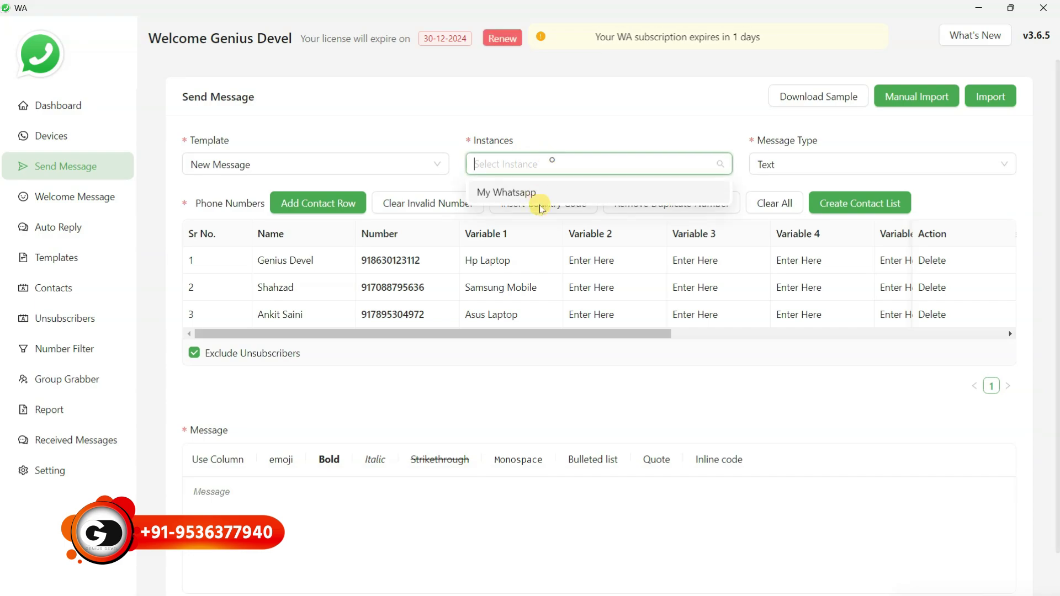
left_click(615, 190)
left_click(885, 158)
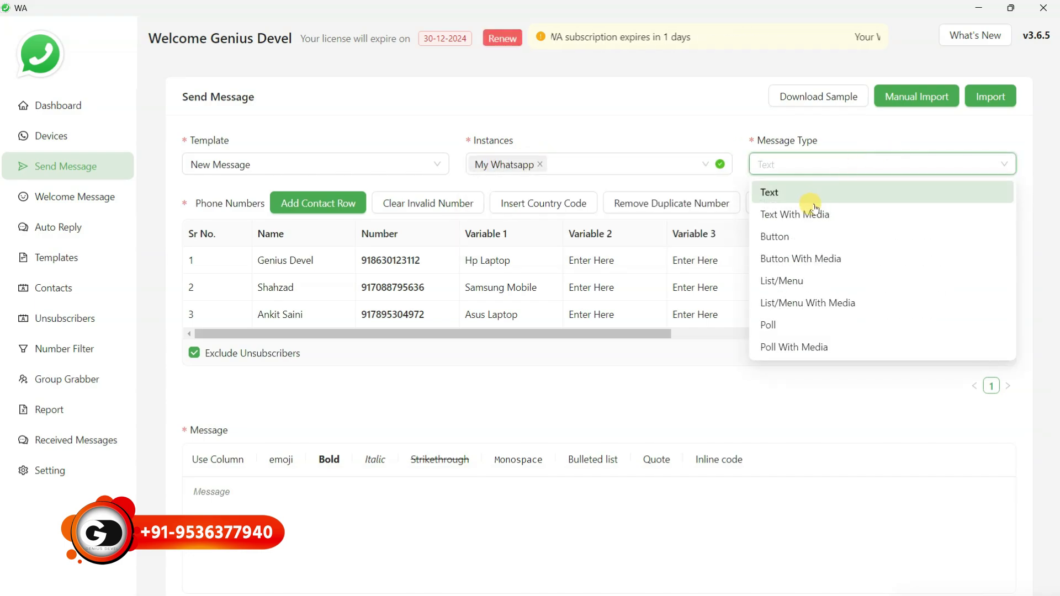
left_click(781, 263)
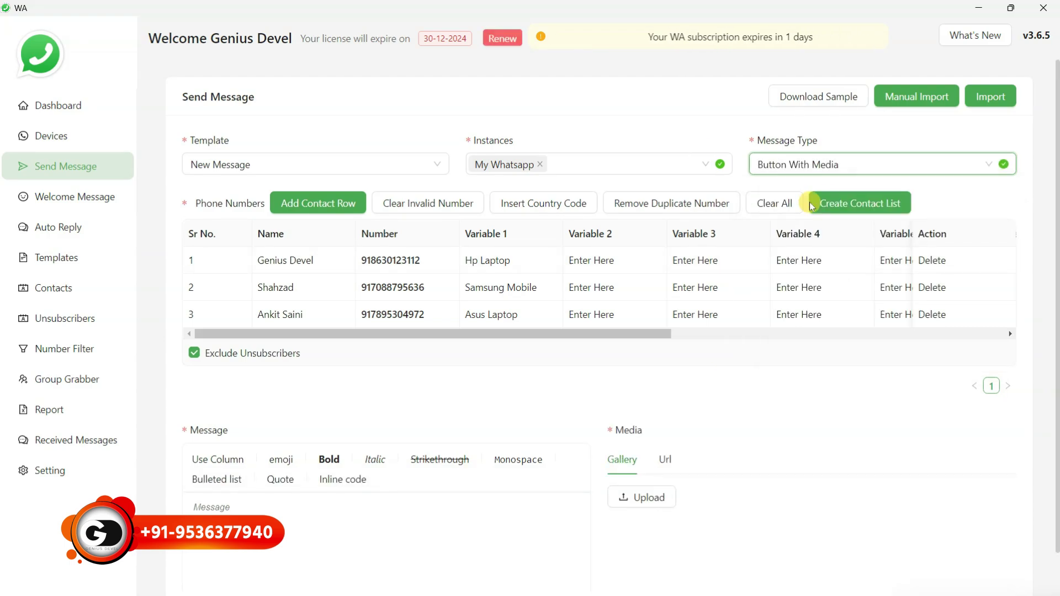
Upload good morning.png as the message's media image
scroll(371, 383, "down", 5)
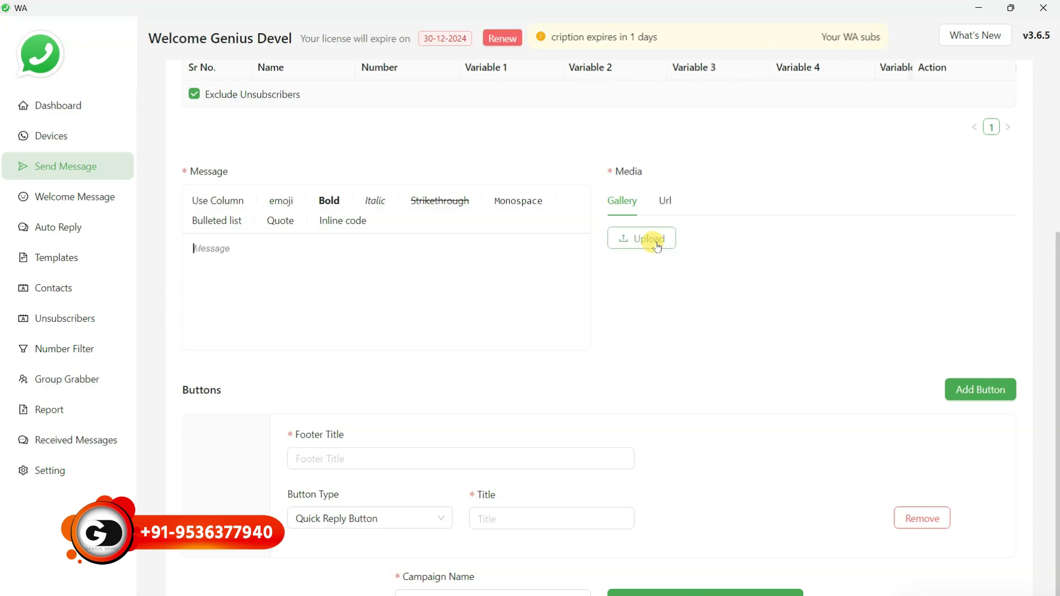
left_click(657, 246)
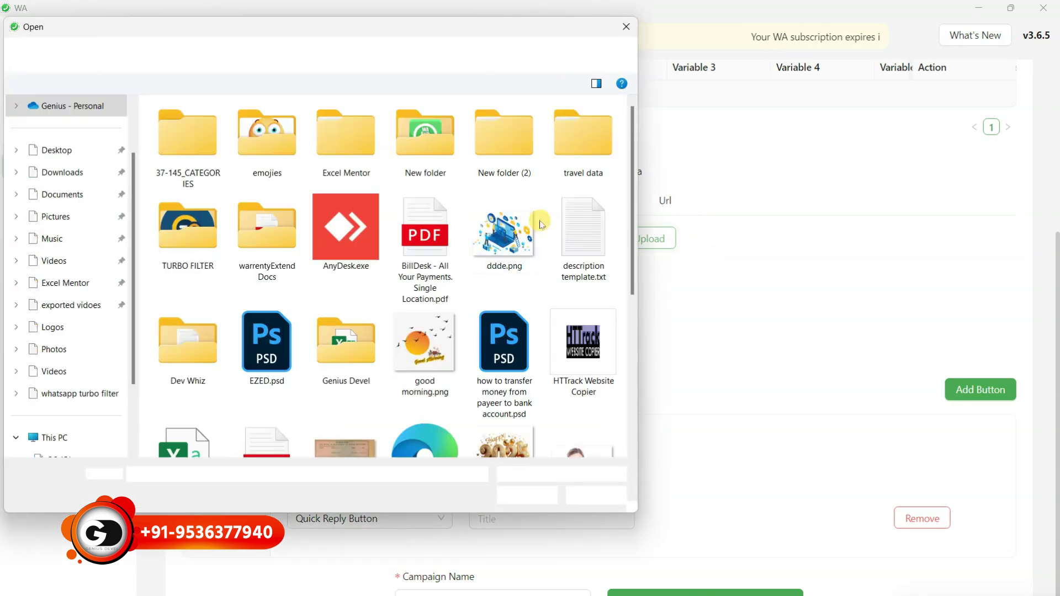
scroll(460, 247, "down", 4)
scroll(460, 247, "up", 3)
double_click(419, 237)
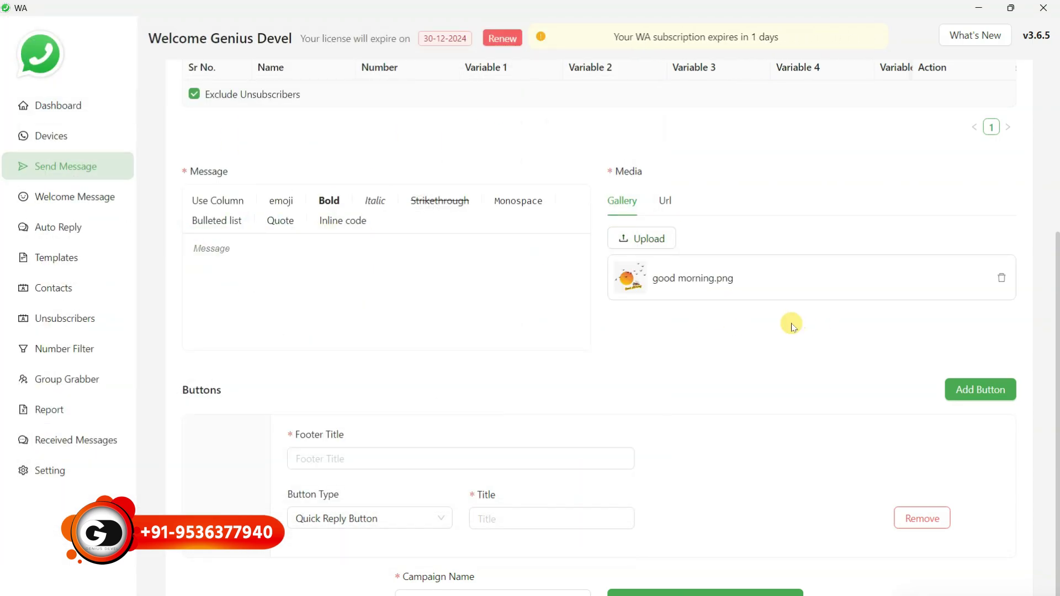
scroll(792, 326, "down", 1)
mouse_move(687, 237)
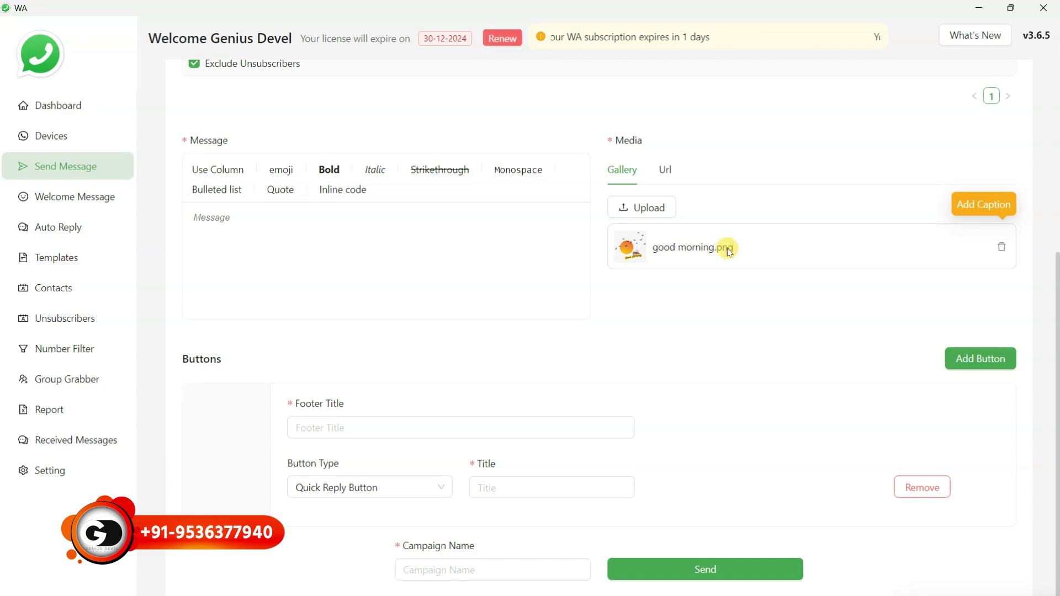
left_click(680, 248)
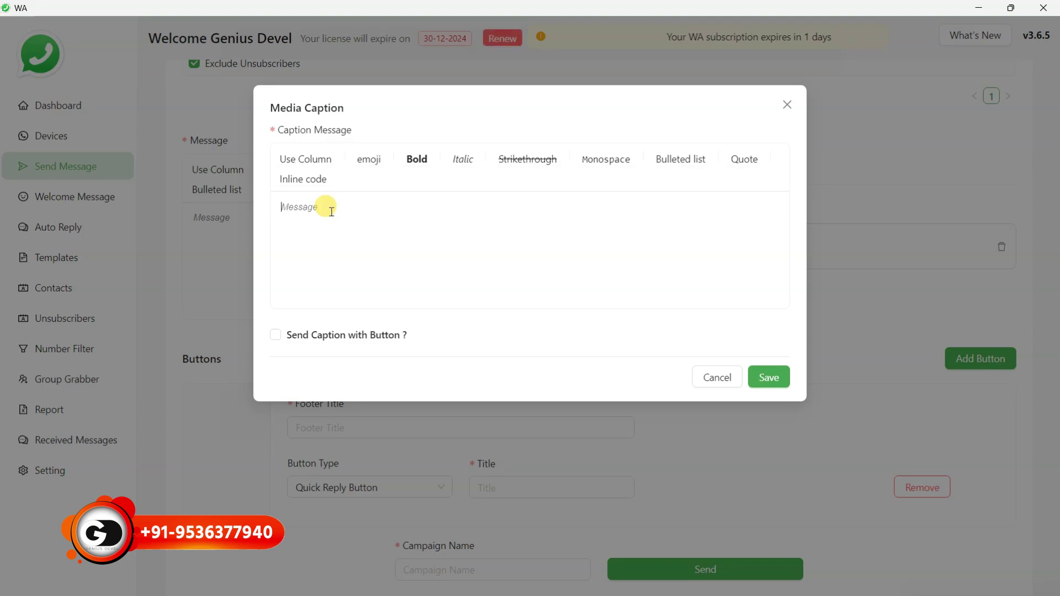
Write 'hello' followed by a bold {{name}} placeholder as the caption's first line
type("hello")
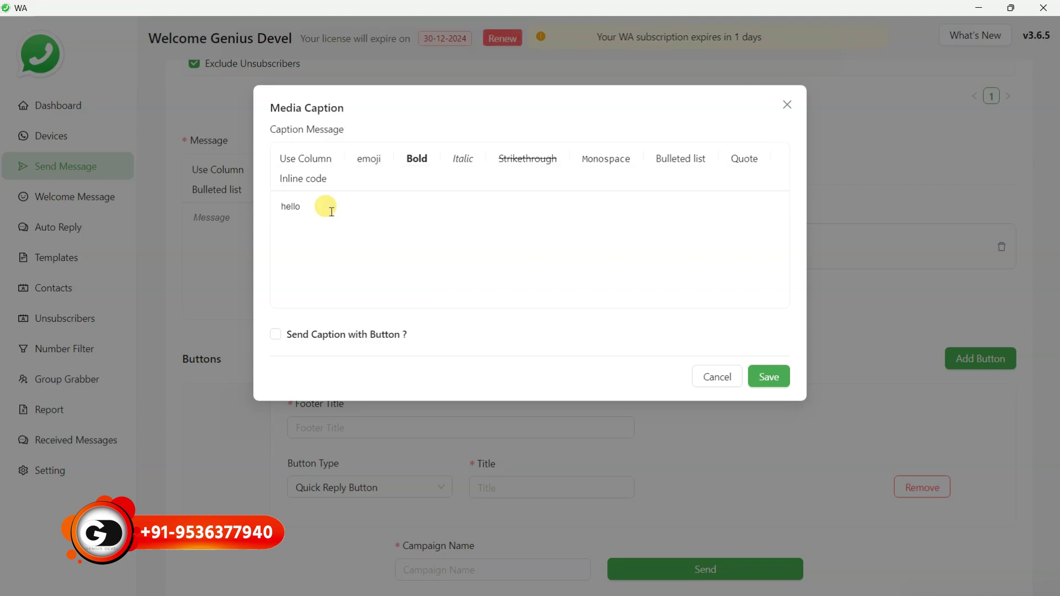
left_click(309, 159)
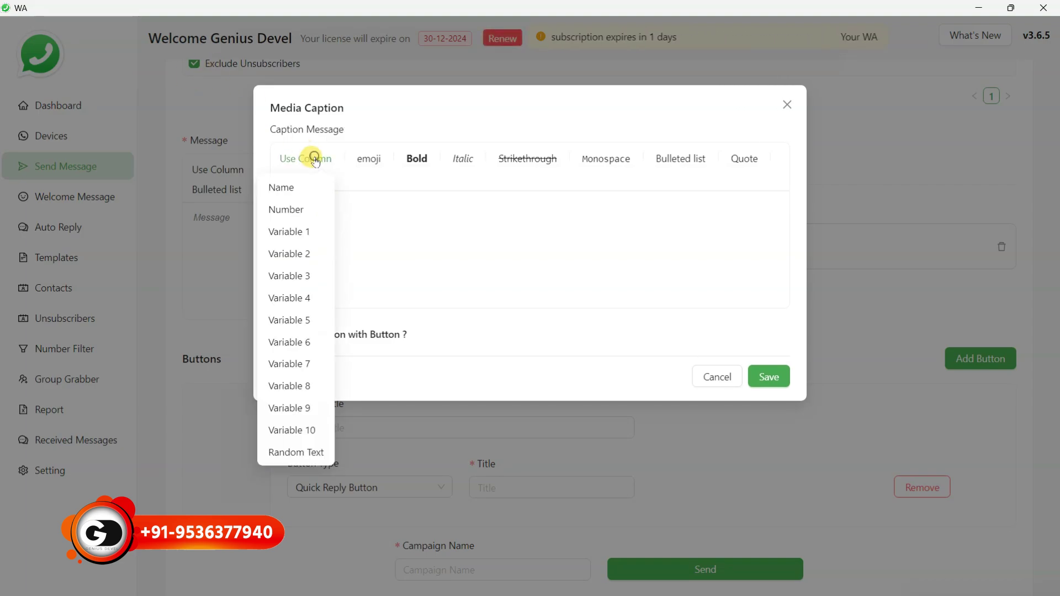
left_click(299, 190)
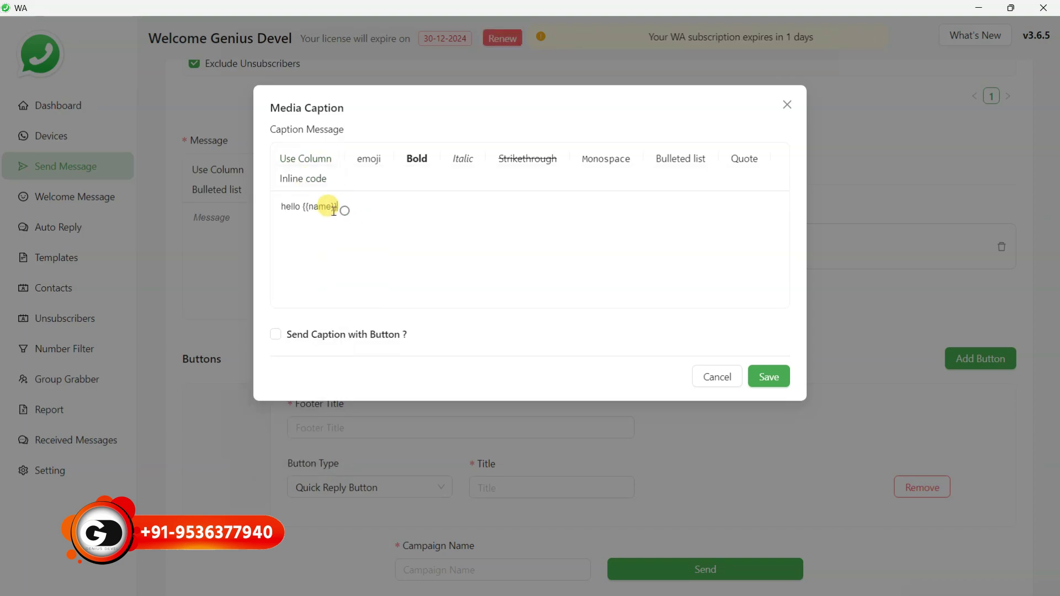
left_click_drag(342, 208, 302, 207)
left_click(417, 159)
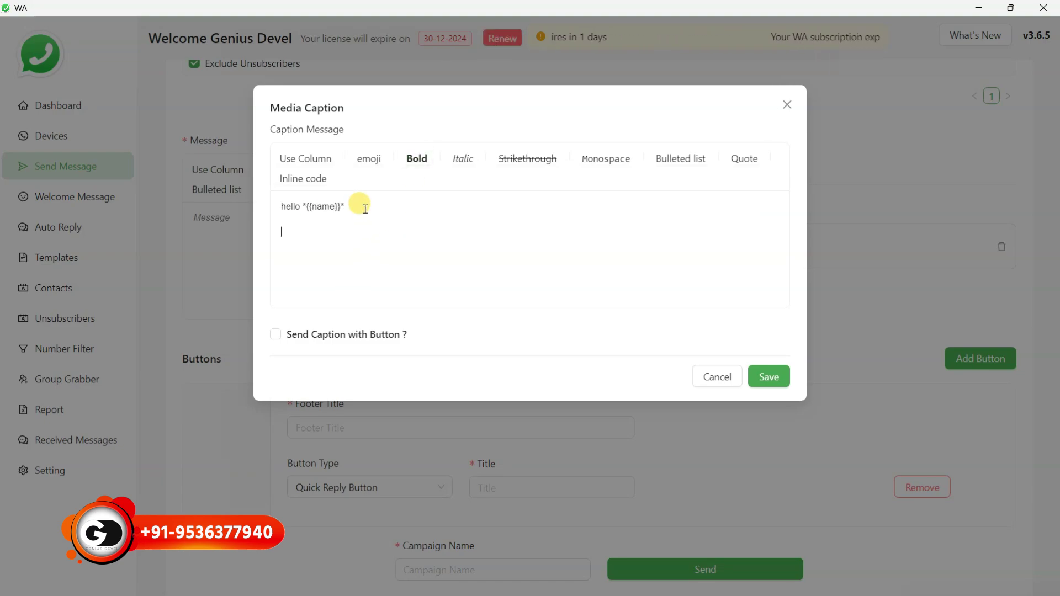
Add a second caption line reading 'are you interested in'
key("Return")
key("Return")
type("Re you")
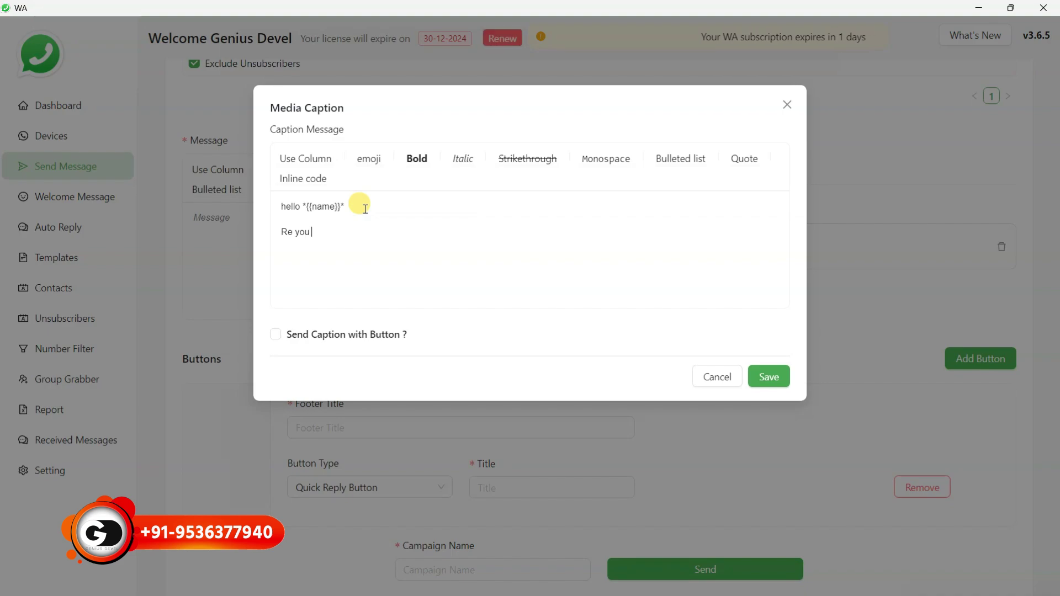
key("BackSpace")
key("BackSpace")
key("BackSpace")
key("BackSpace")
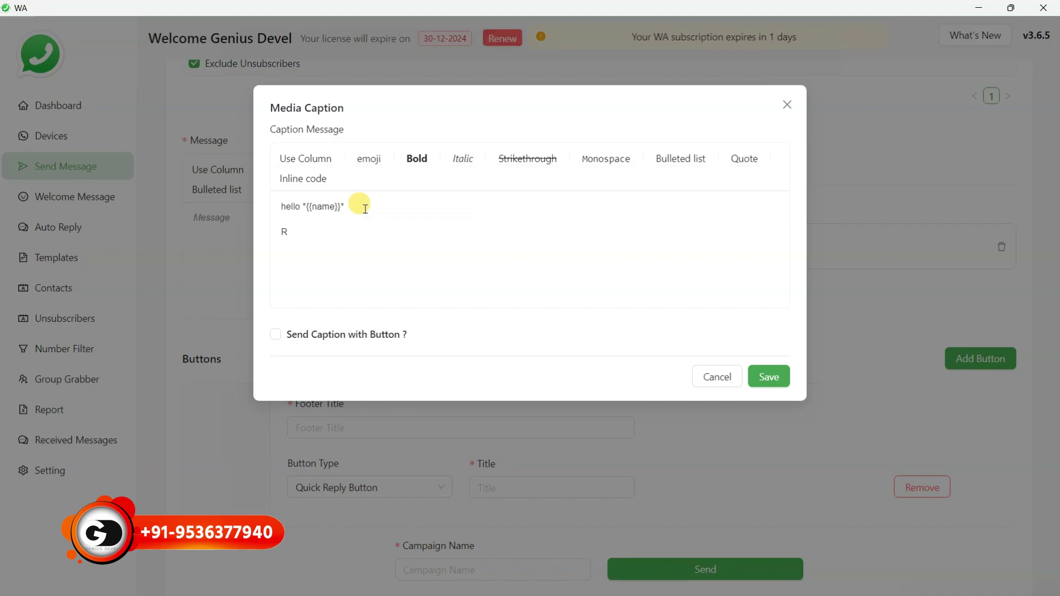
key("BackSpace")
type("areyou")
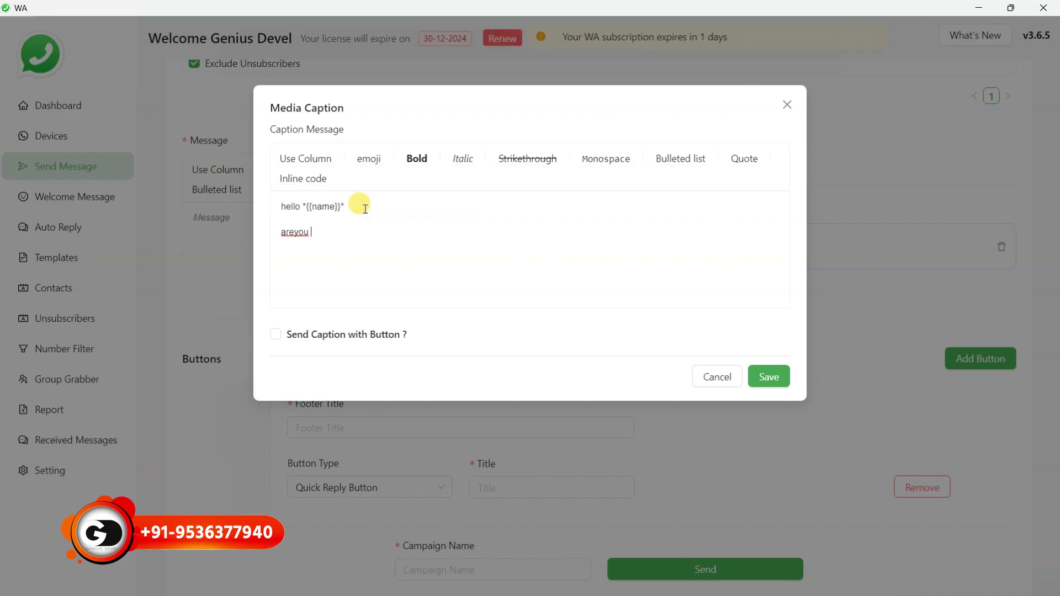
key("BackSpace")
key("BackSpace")
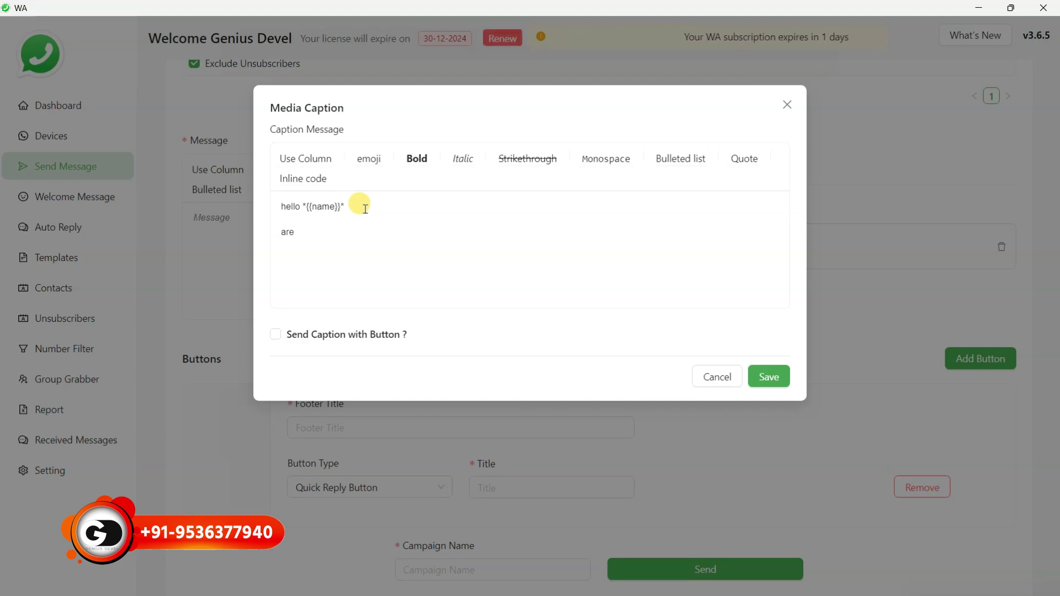
type("you interested")
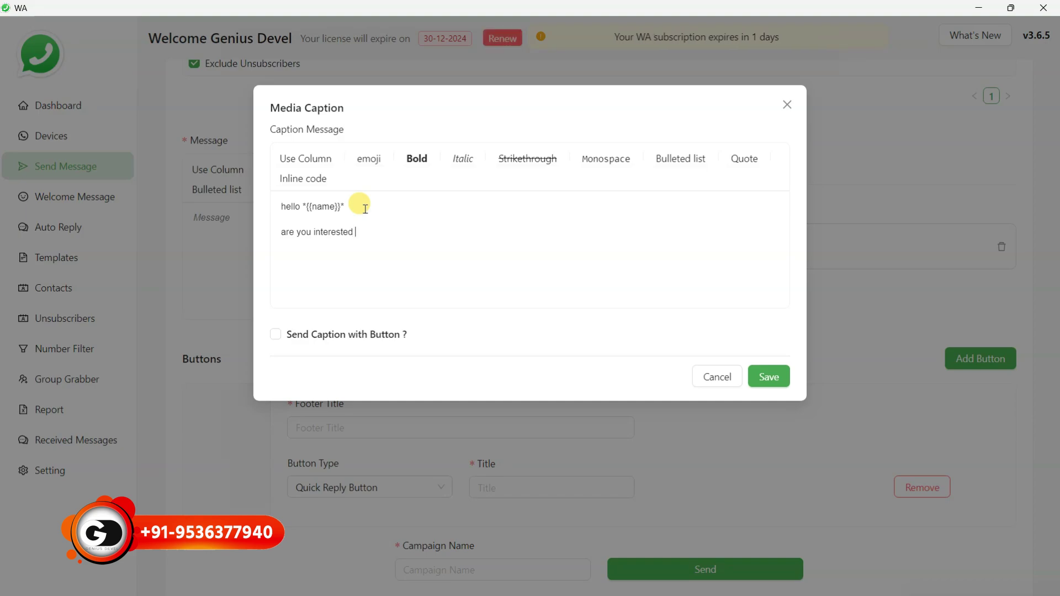
type(" in")
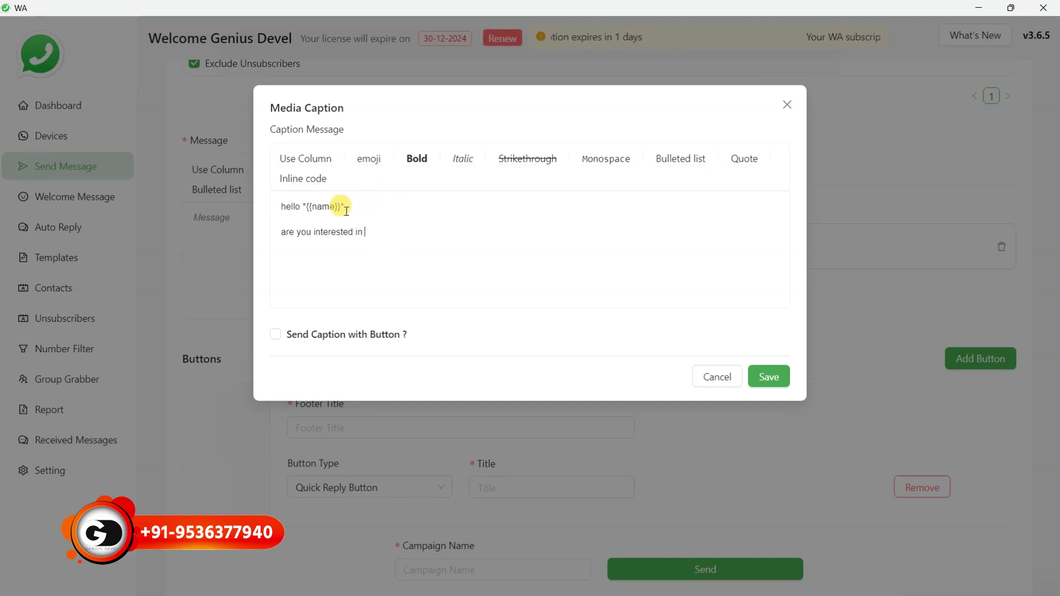
Append a bold {{var1}} placeholder to that line and start a new empty line
left_click(304, 161)
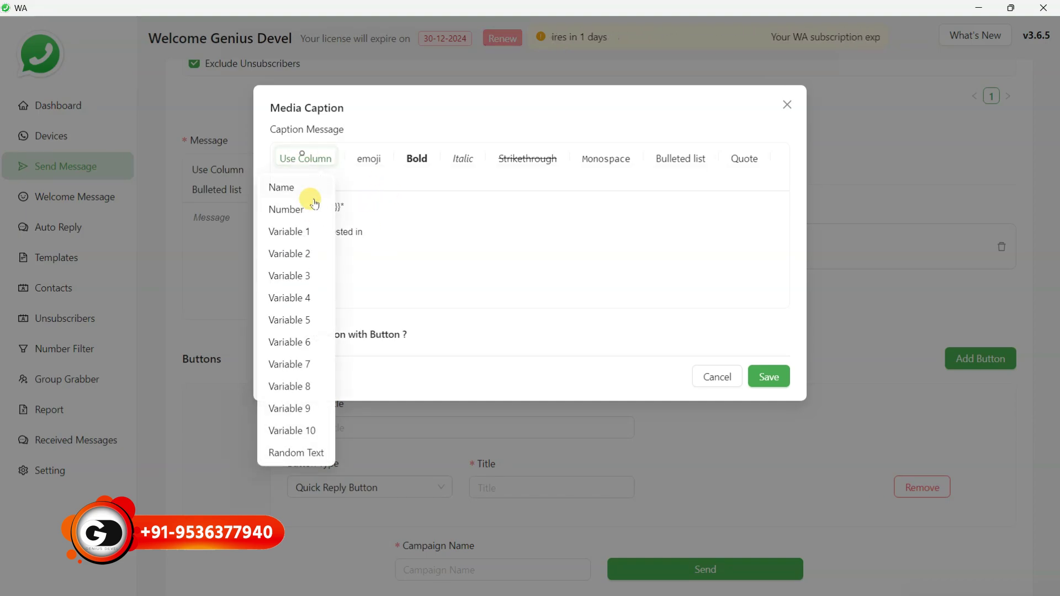
left_click(289, 232)
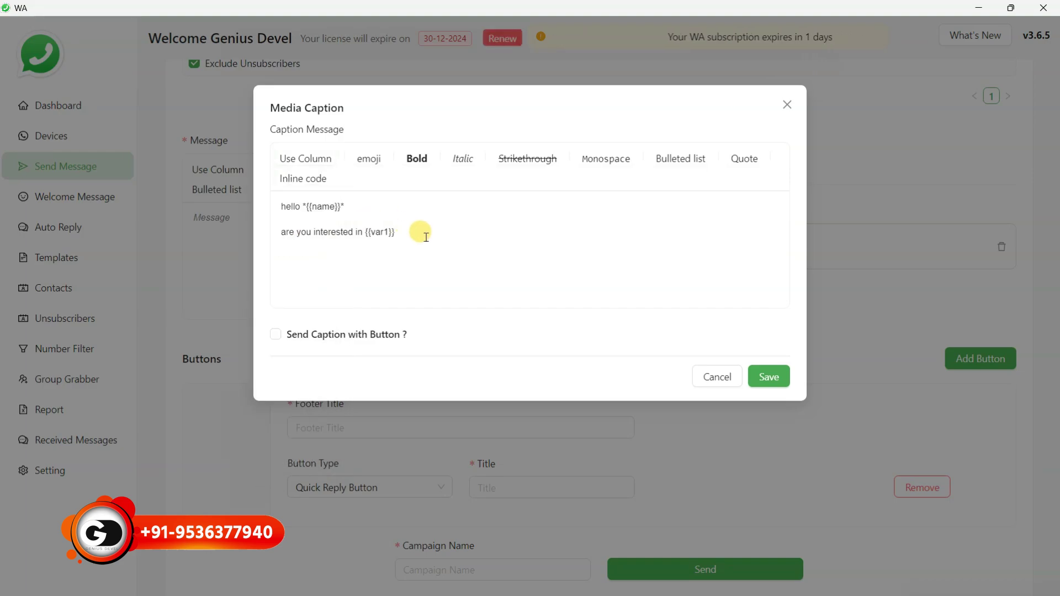
left_click_drag(402, 232, 365, 232)
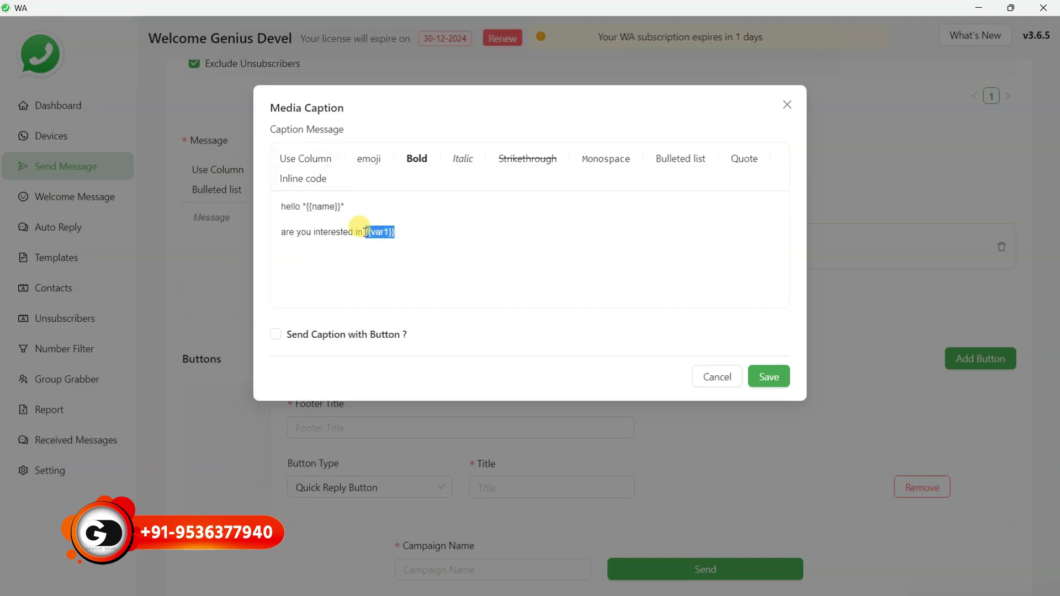
left_click(415, 160)
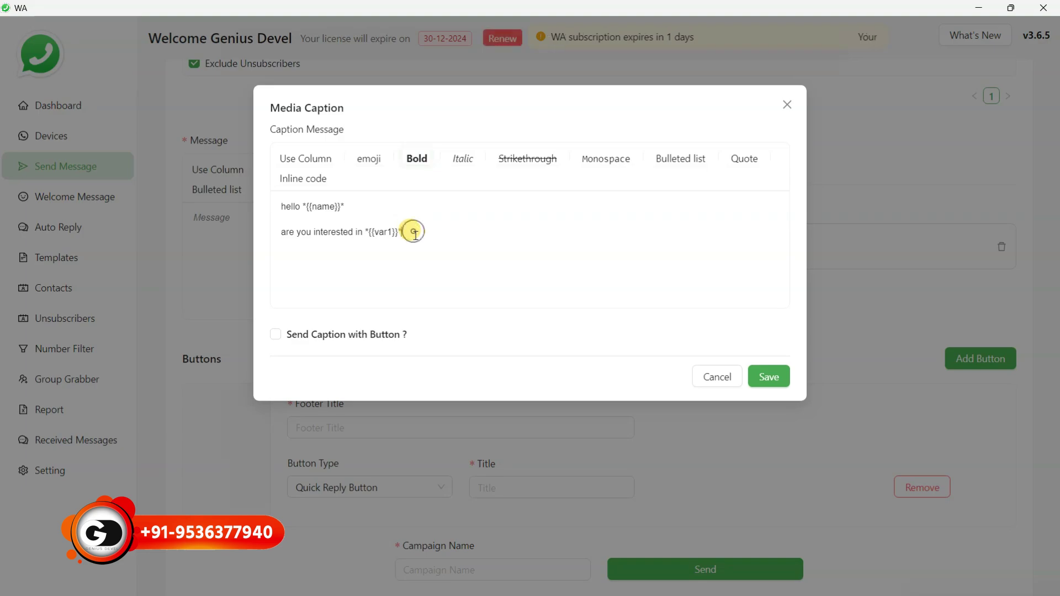
key("Return")
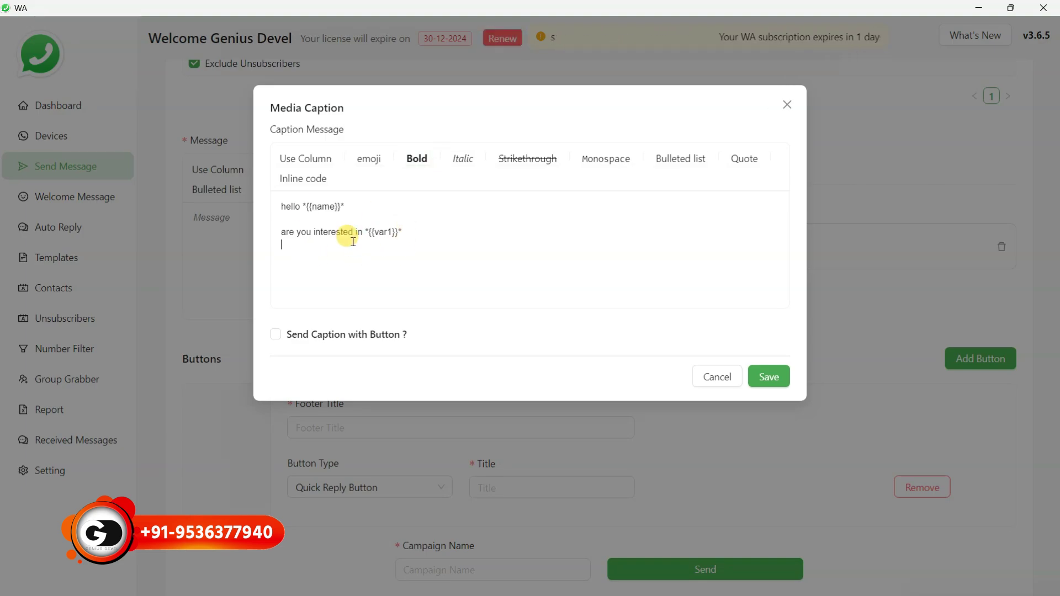
Enable buttons on the media caption and enter 'Goto Store' as the footer title
left_click(275, 335)
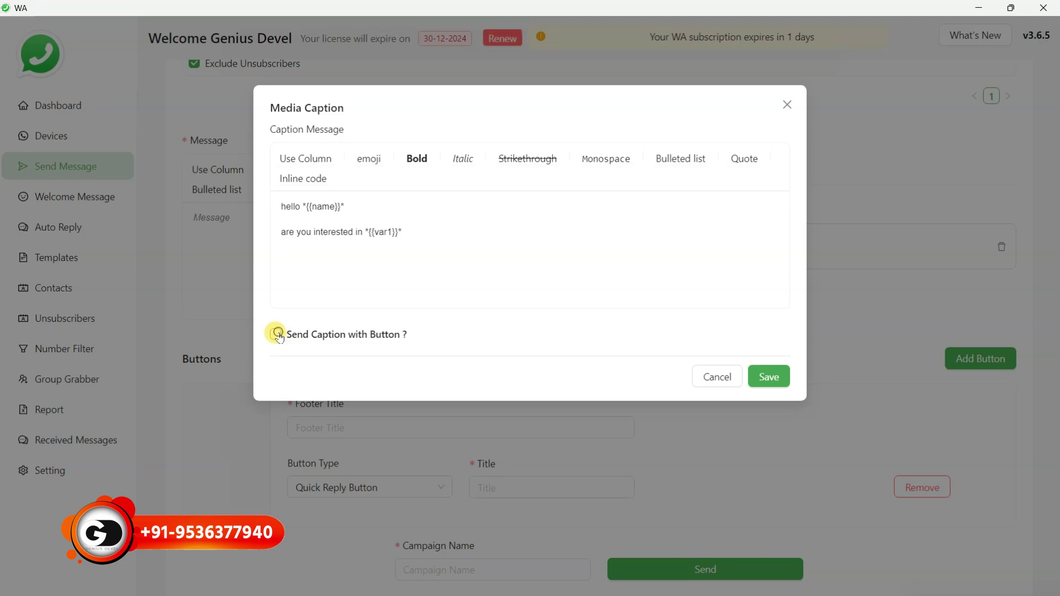
left_click(379, 405)
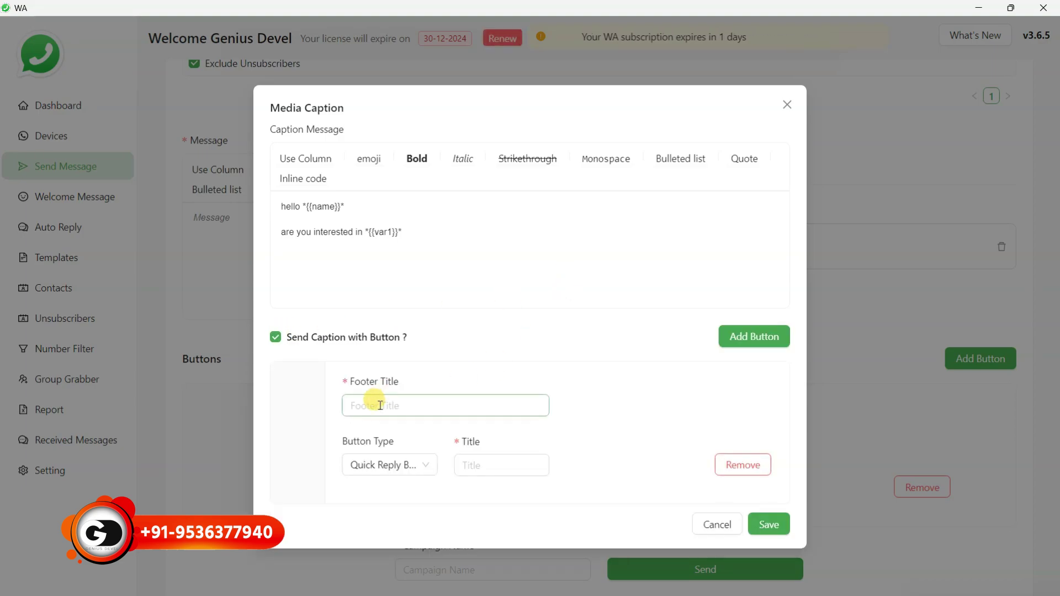
left_click(362, 407)
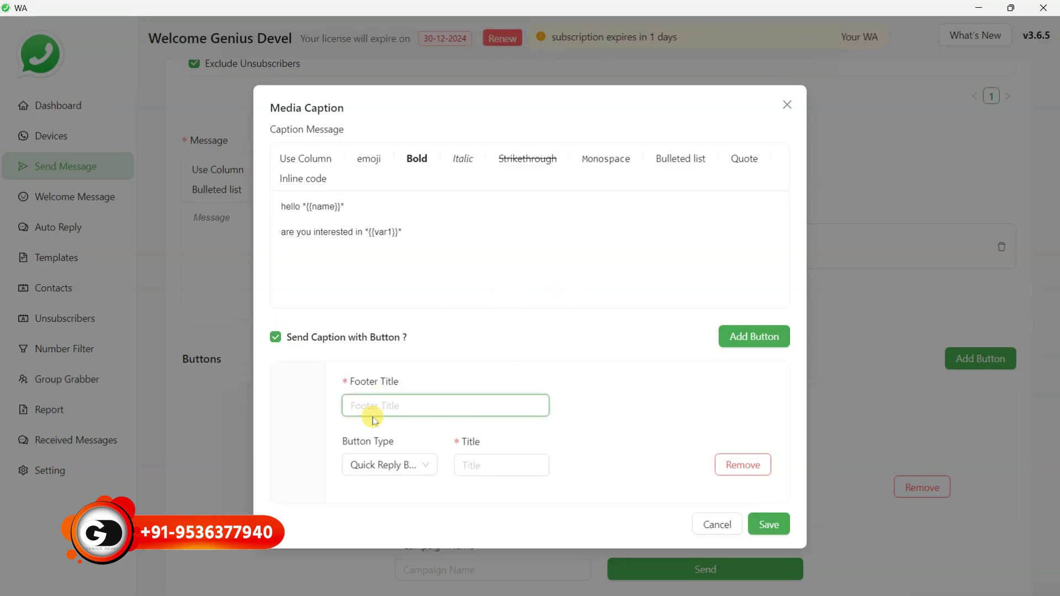
type("Goo")
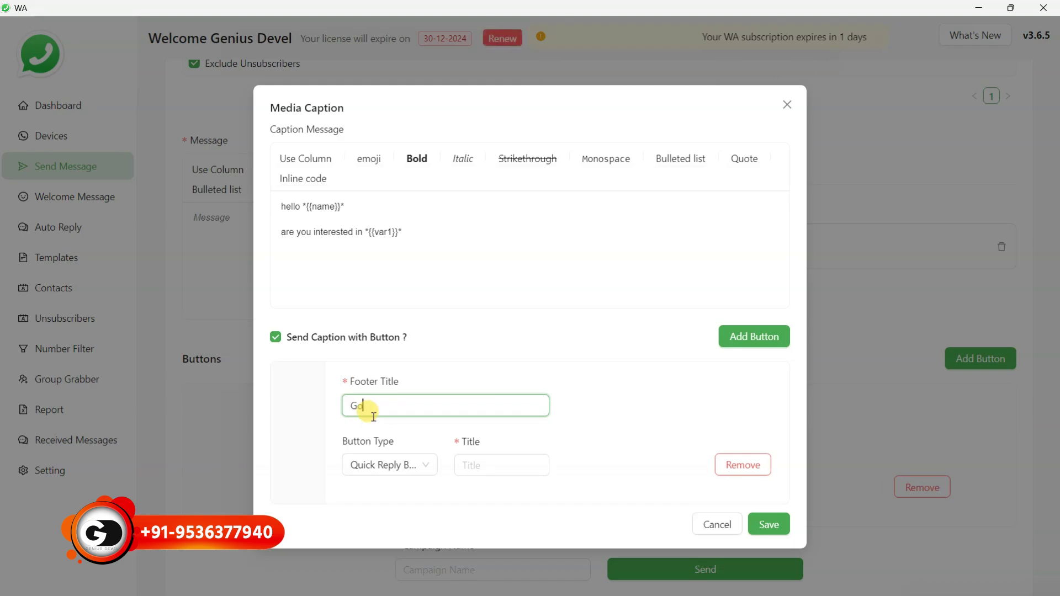
type("to Store")
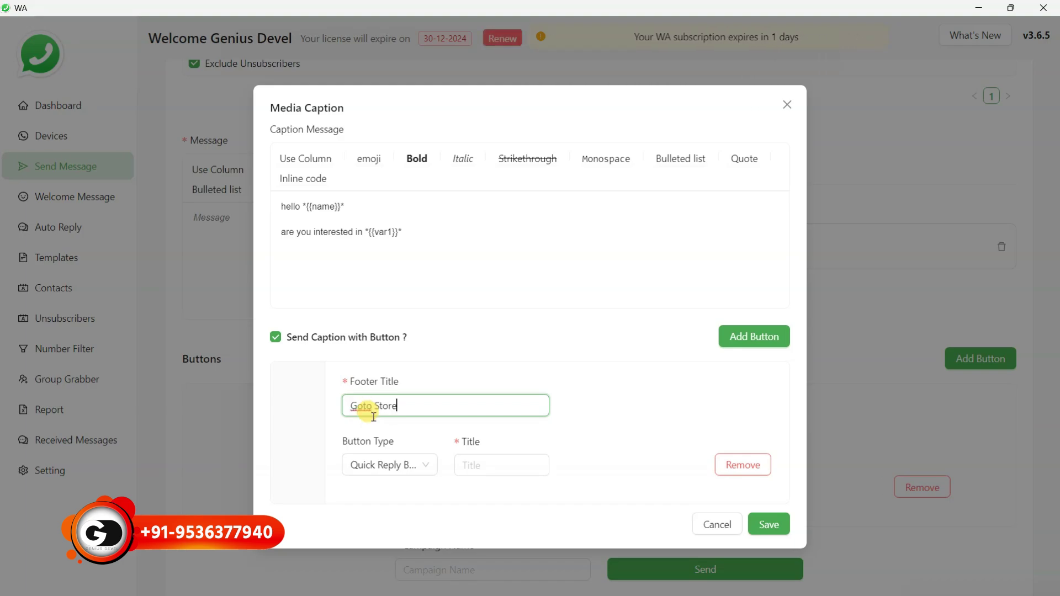
left_click(397, 465)
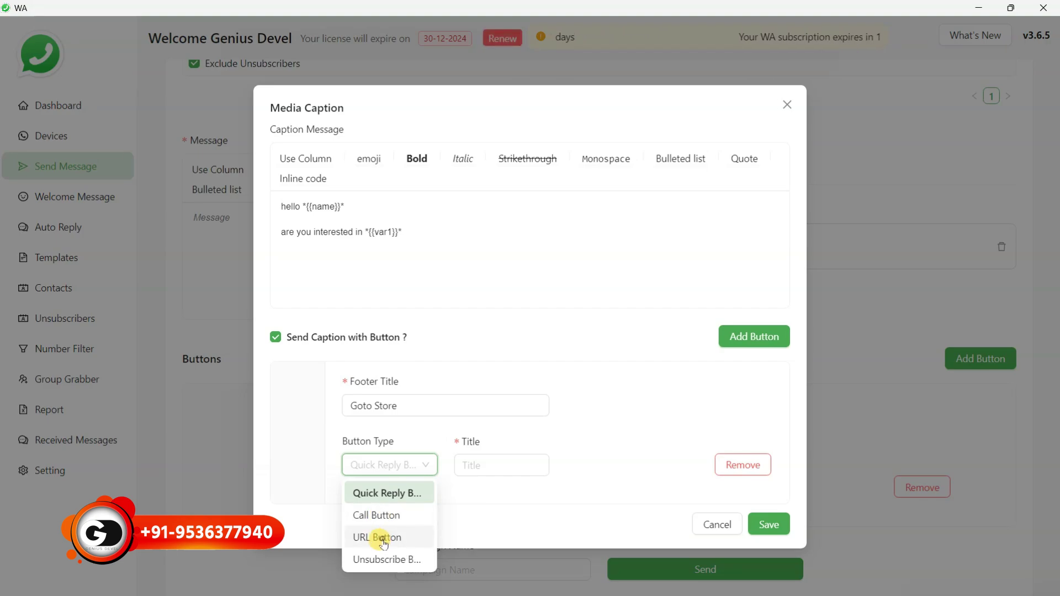
left_click(383, 540)
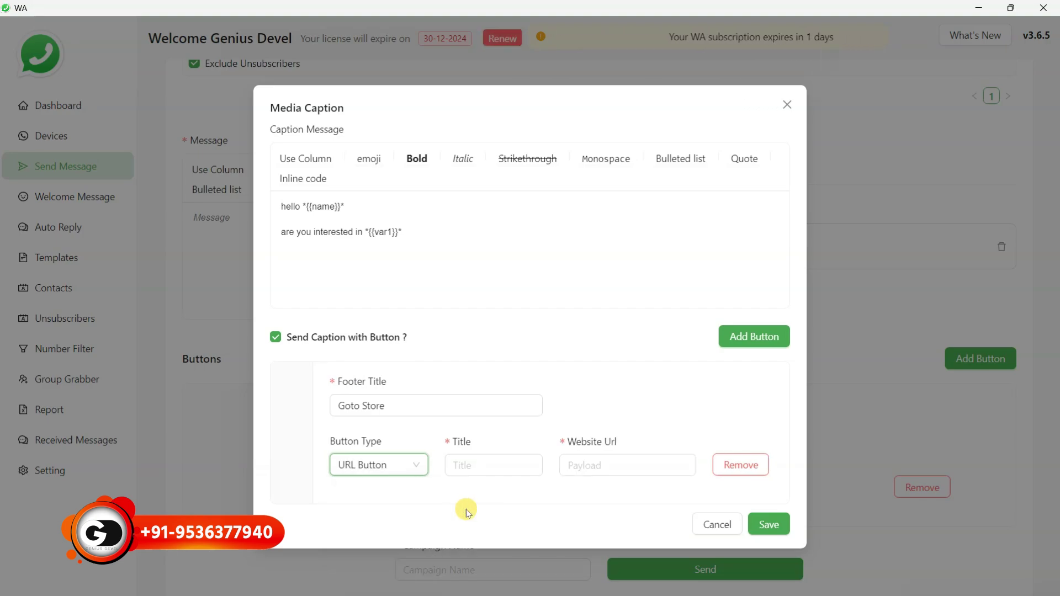
left_click(478, 459)
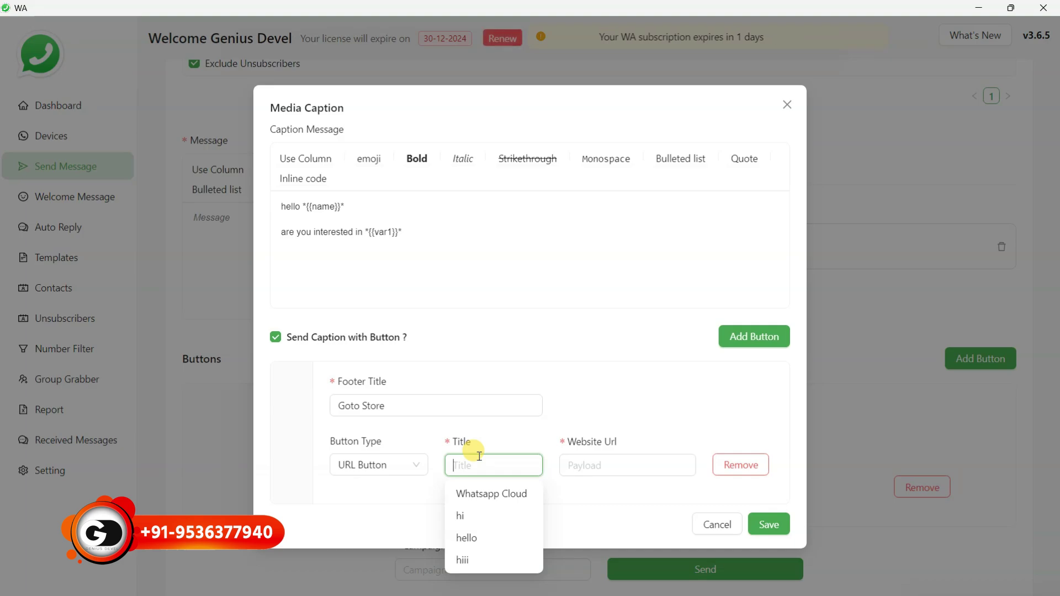
type("vis")
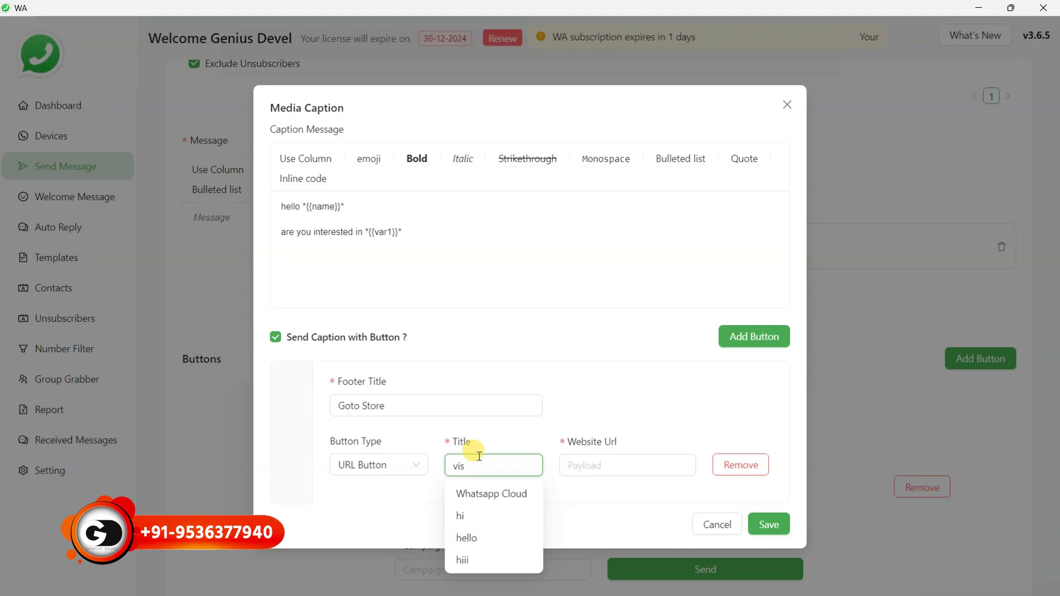
type("it")
key("Tab")
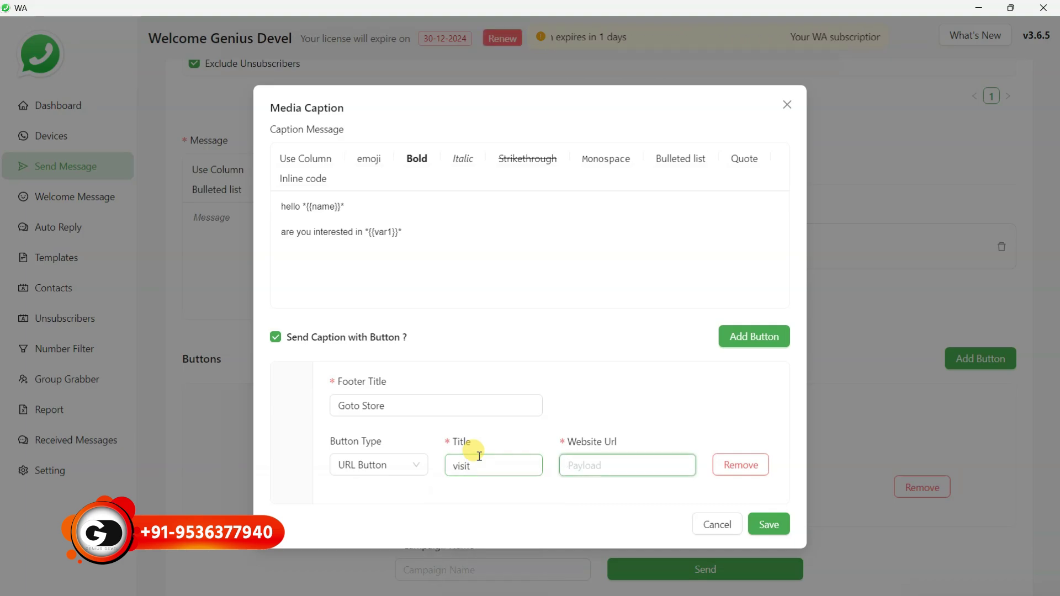
type("https")
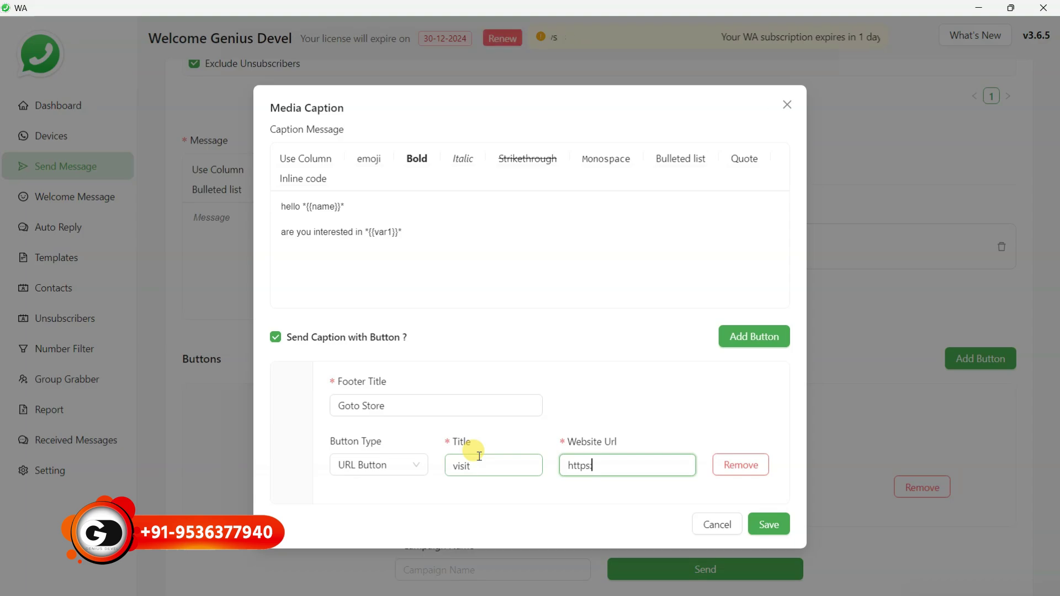
type("://")
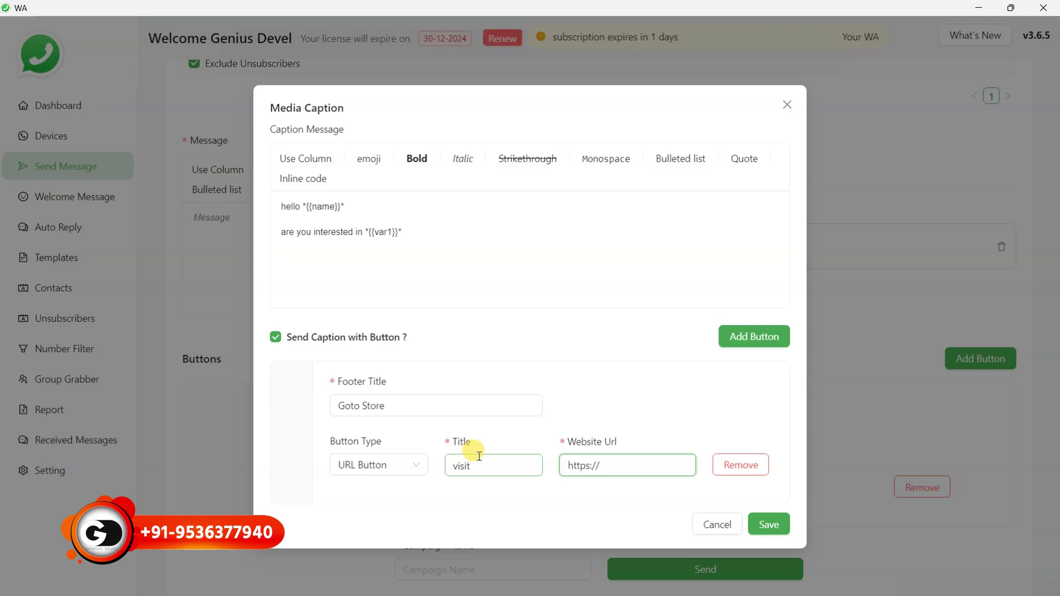
type("store.geniusdevel.com")
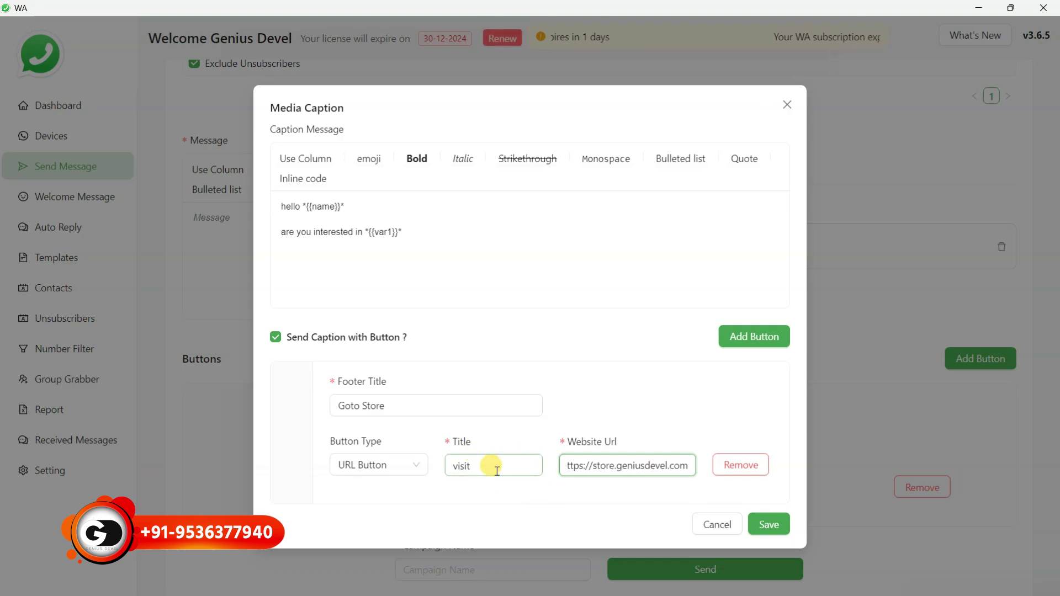
left_click(479, 462)
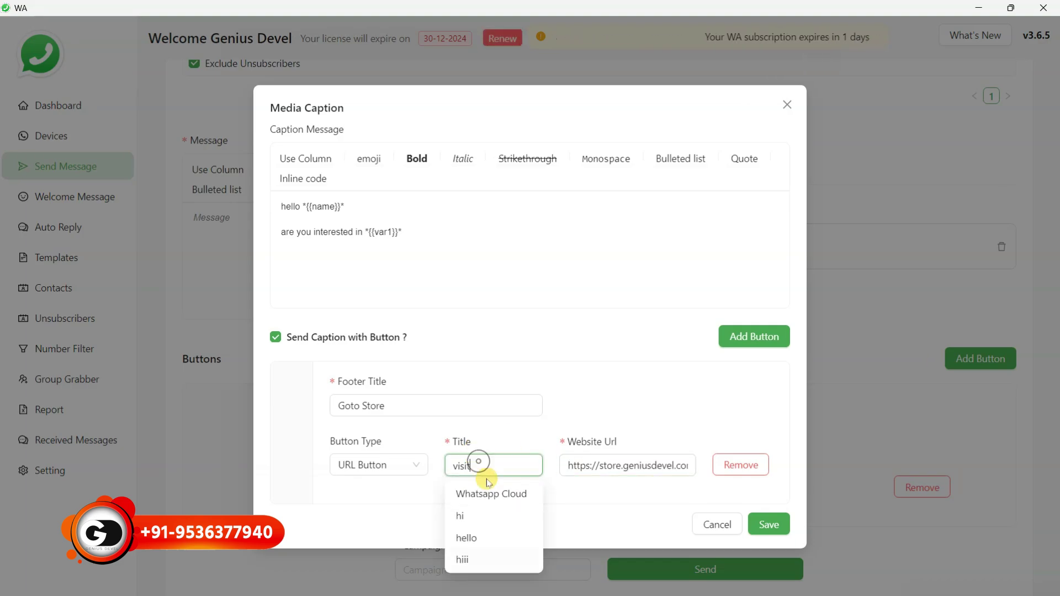
left_click(593, 413)
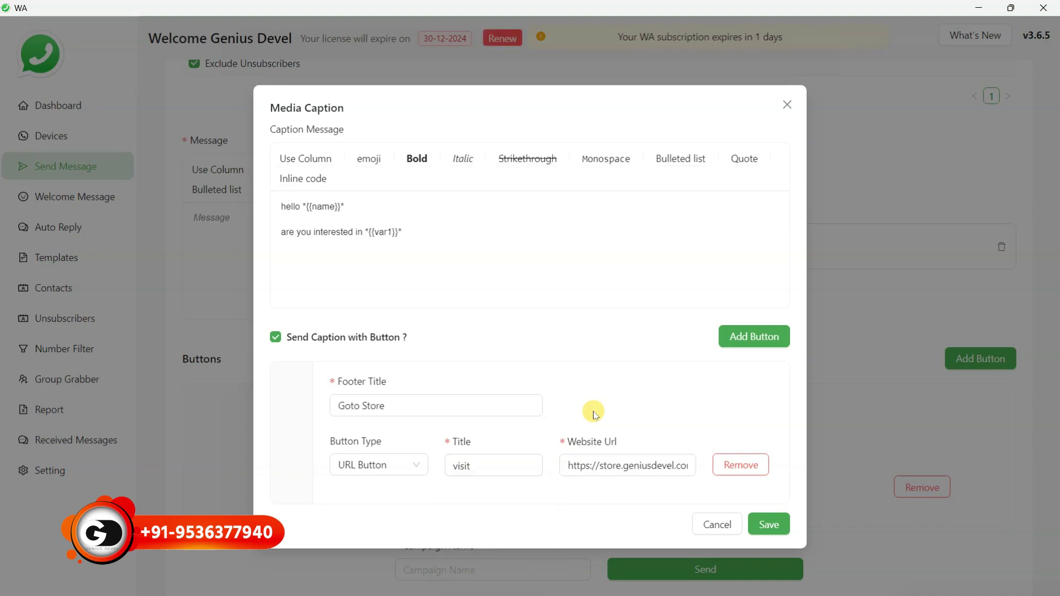
Add an Unsubscribe Button as the second caption button and save the two-button caption
left_click(754, 351)
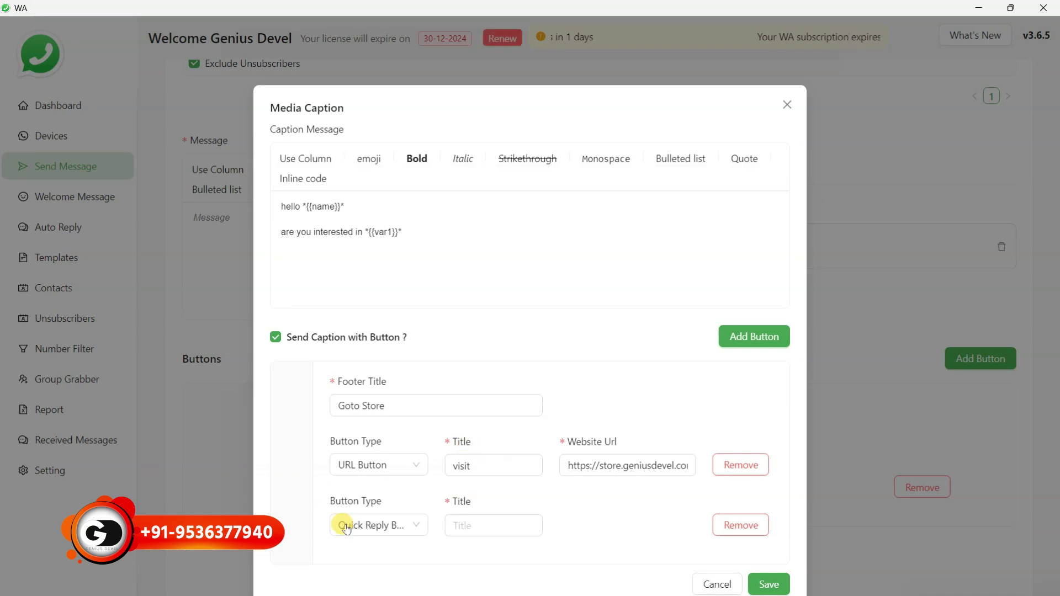
left_click(394, 525)
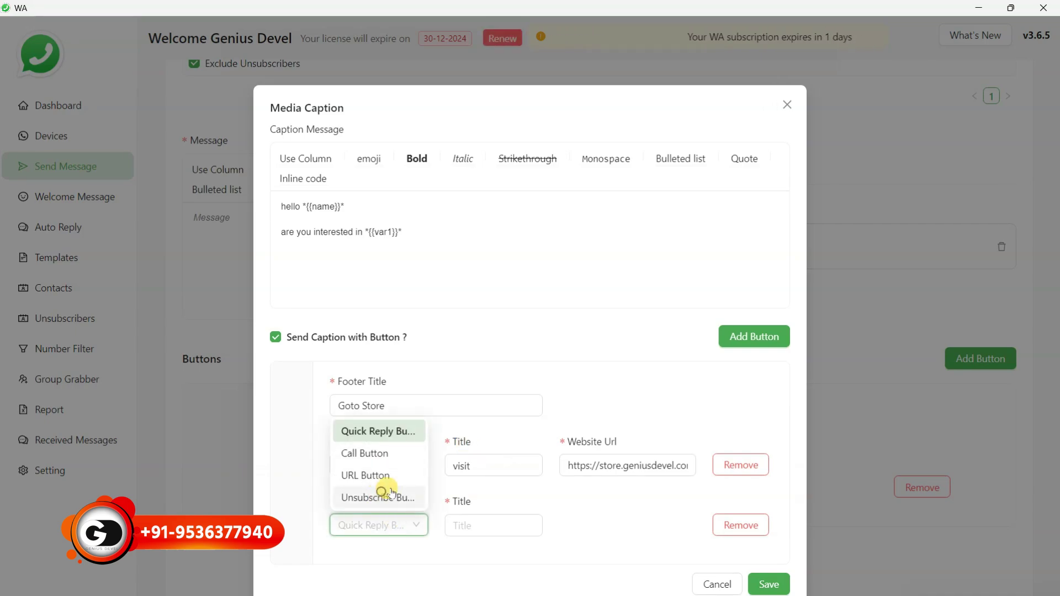
left_click(385, 498)
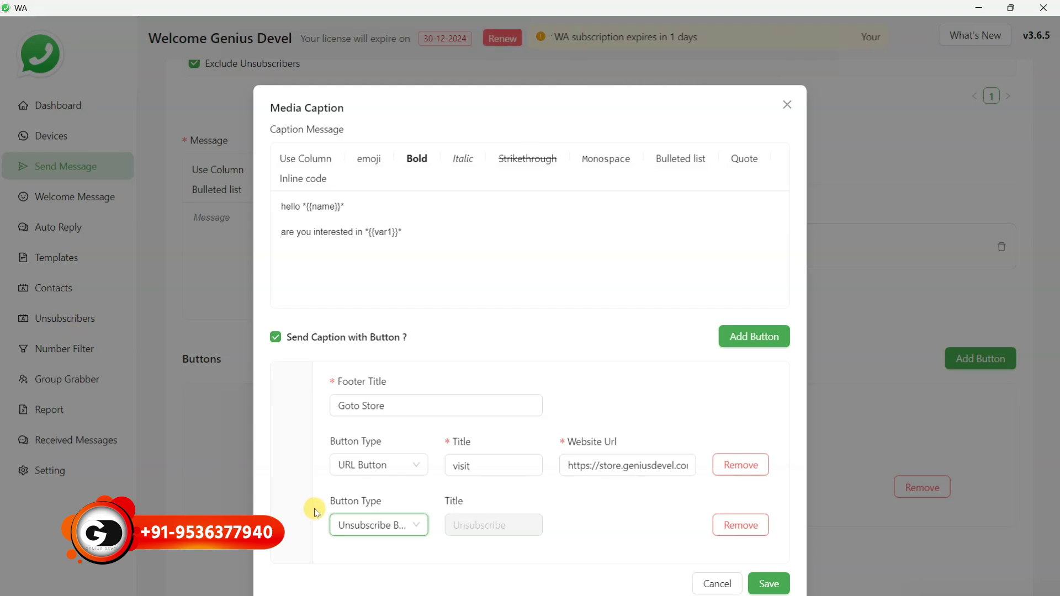
left_click(761, 576)
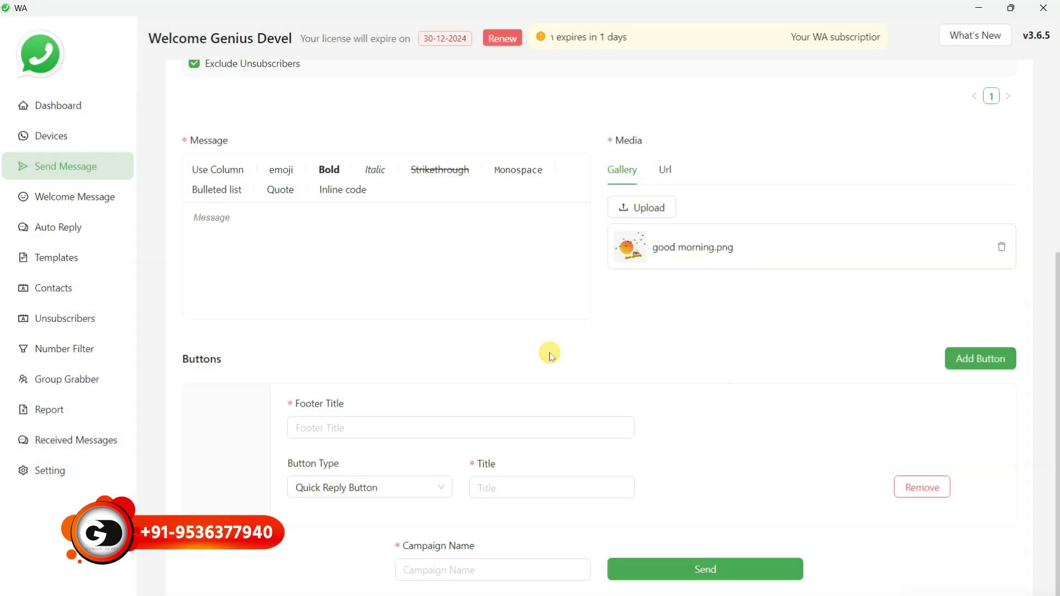
Enter 'test 5' as the campaign name and attempt to send, which WA rejects for missing message and button
left_click(285, 242)
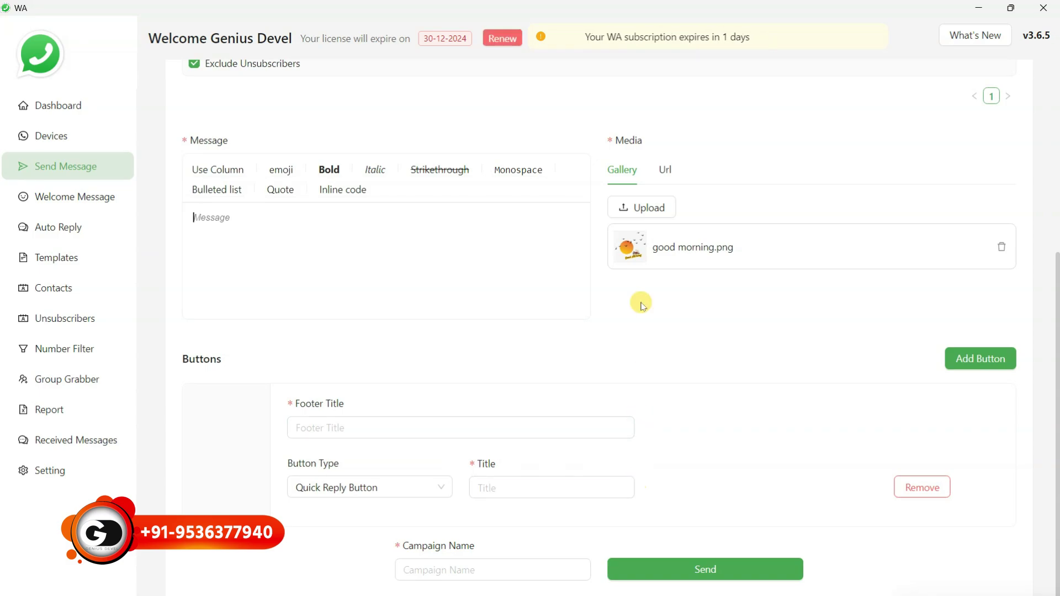
mouse_move(696, 245)
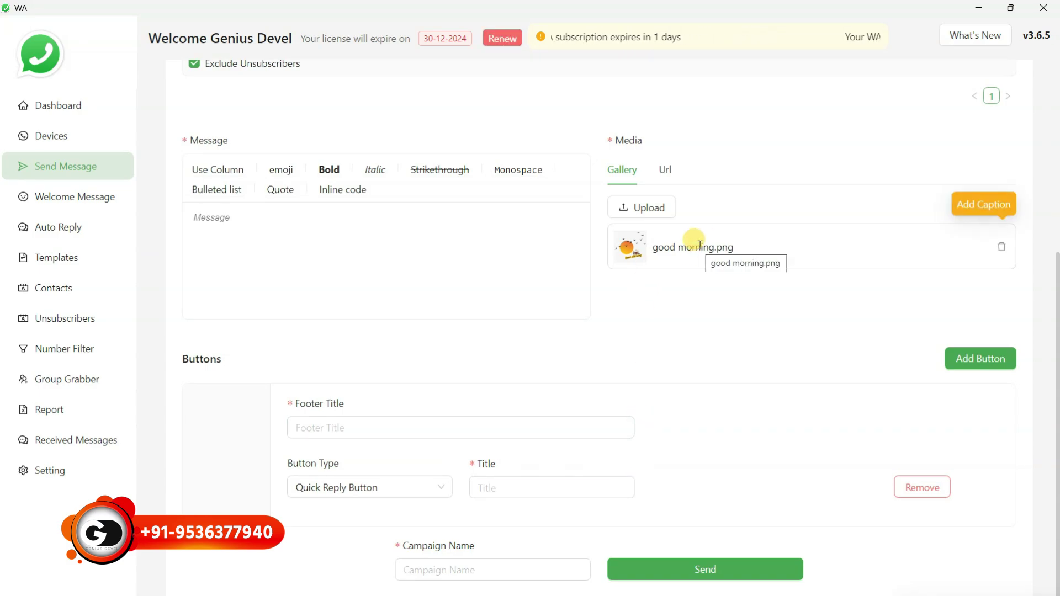
left_click(530, 564)
type("te")
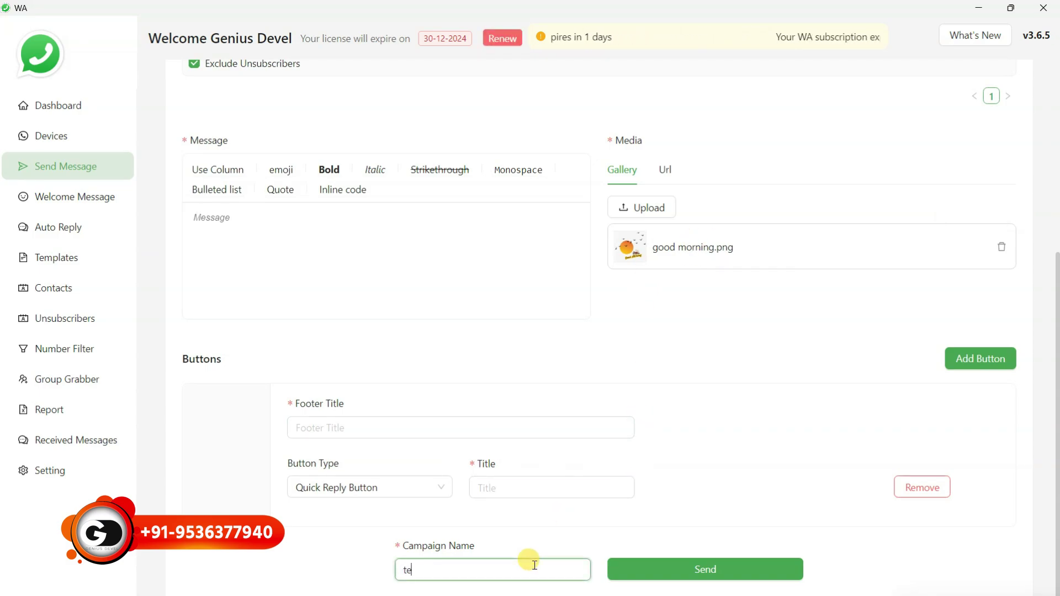
type("st 5")
left_click(722, 569)
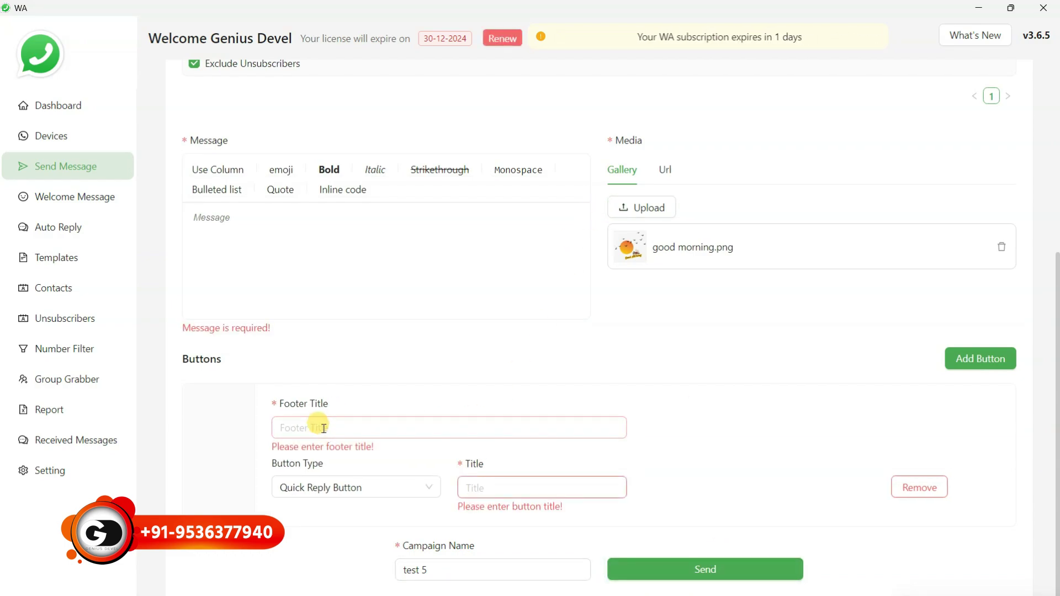
left_click(921, 489)
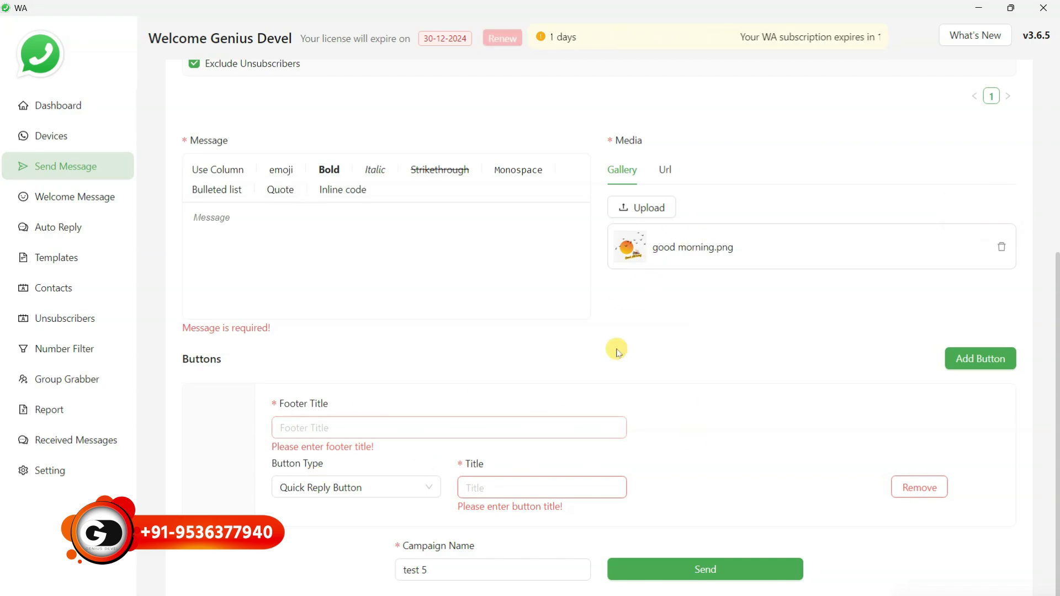
Reopen the media caption editor and cancel it without changes
mouse_move(673, 248)
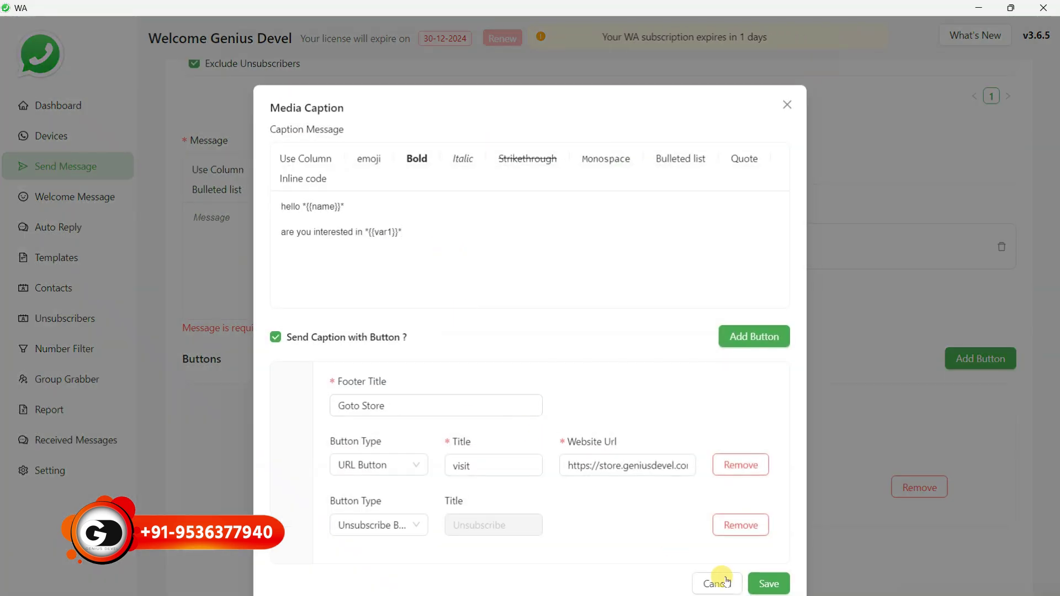
left_click(715, 580)
mouse_move(674, 271)
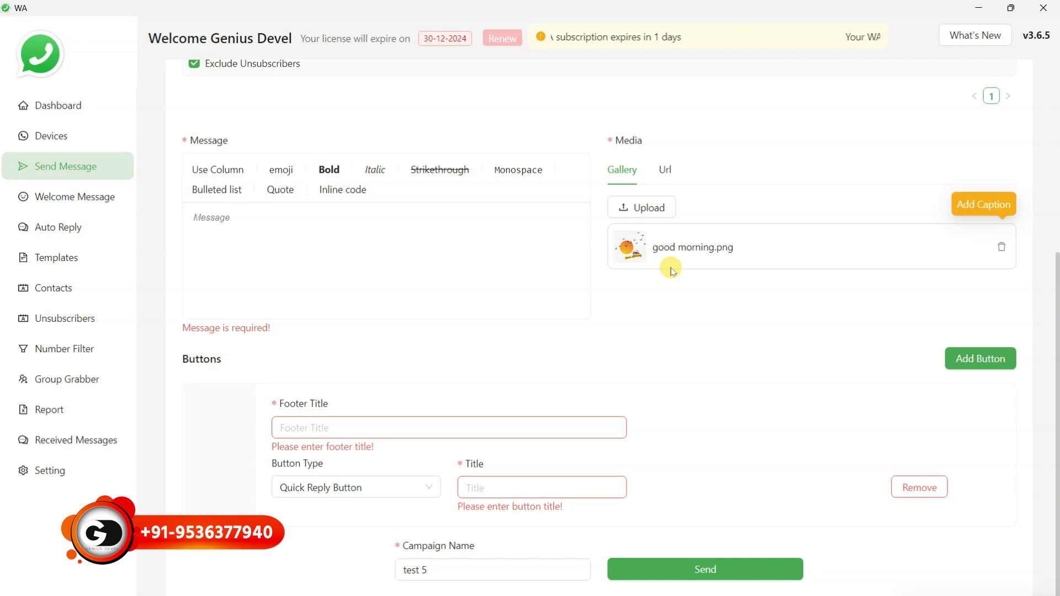
Fill the main form with footer title 'no', button title 'dd' and message 'ff'
left_click(385, 426)
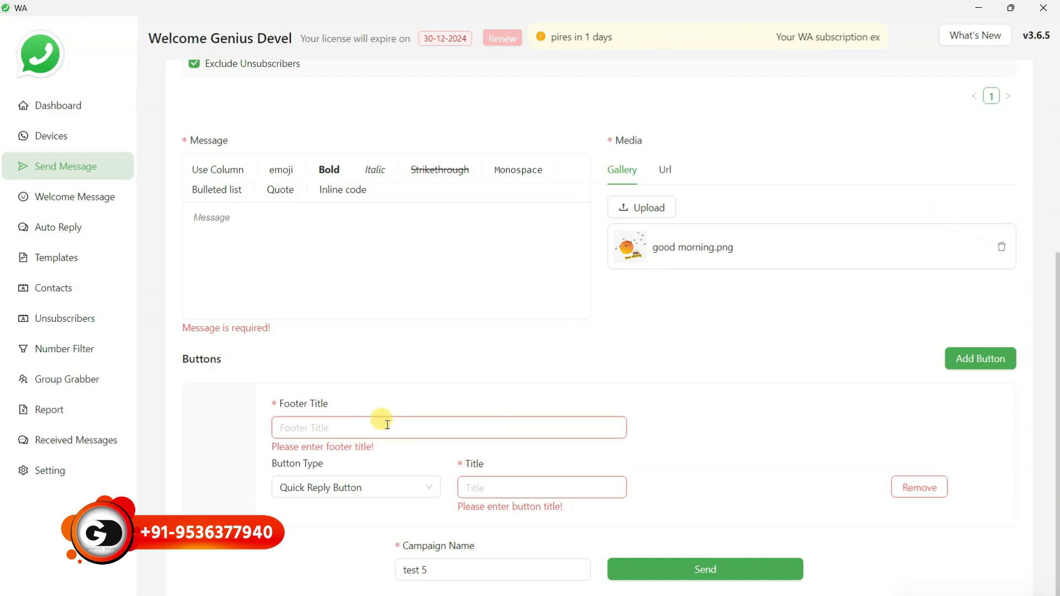
type("no")
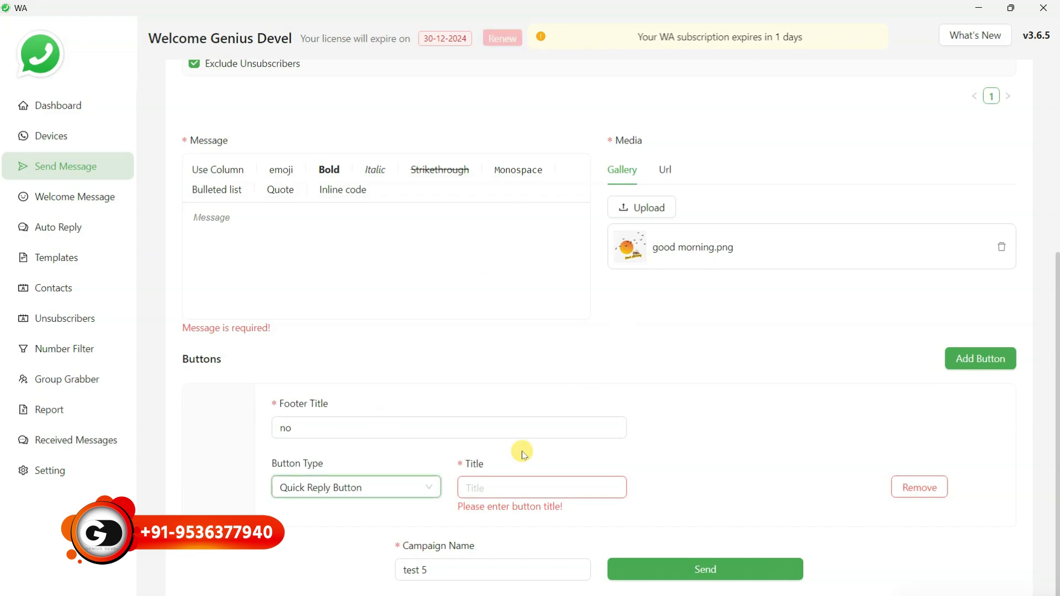
left_click(499, 486)
type("dd")
left_click(286, 232)
type("ff")
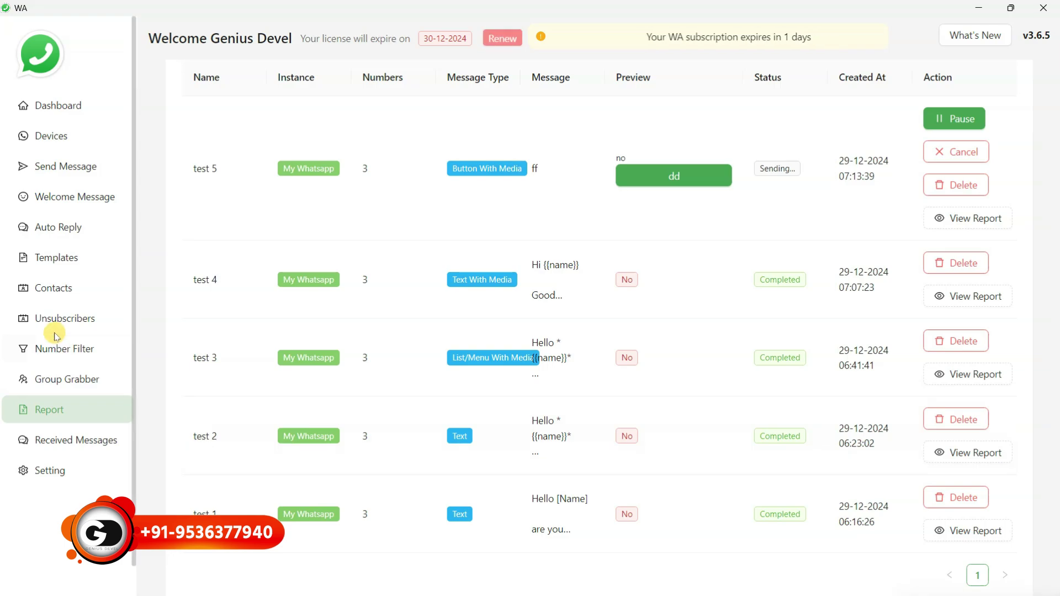
Refresh the Unsubscribers list via the Dashboard and select the new contact's phone number
left_click(80, 317)
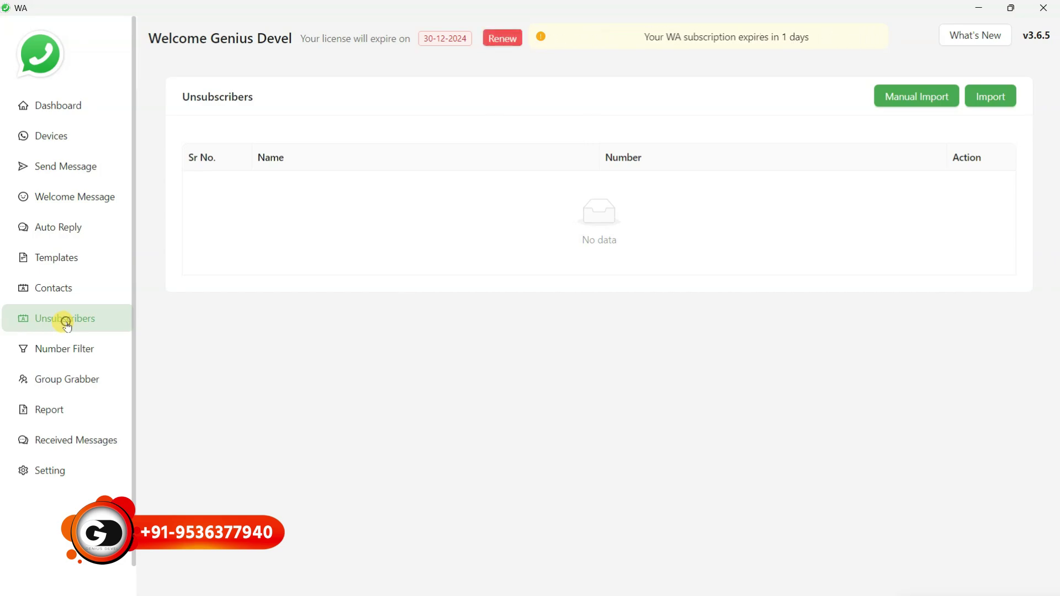
left_click(61, 109)
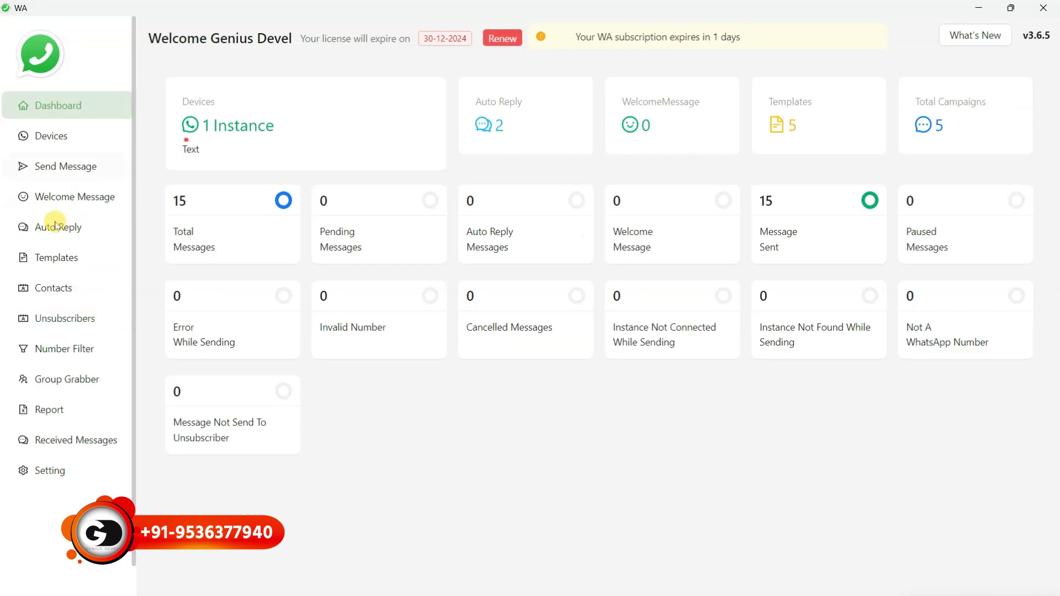
left_click(71, 316)
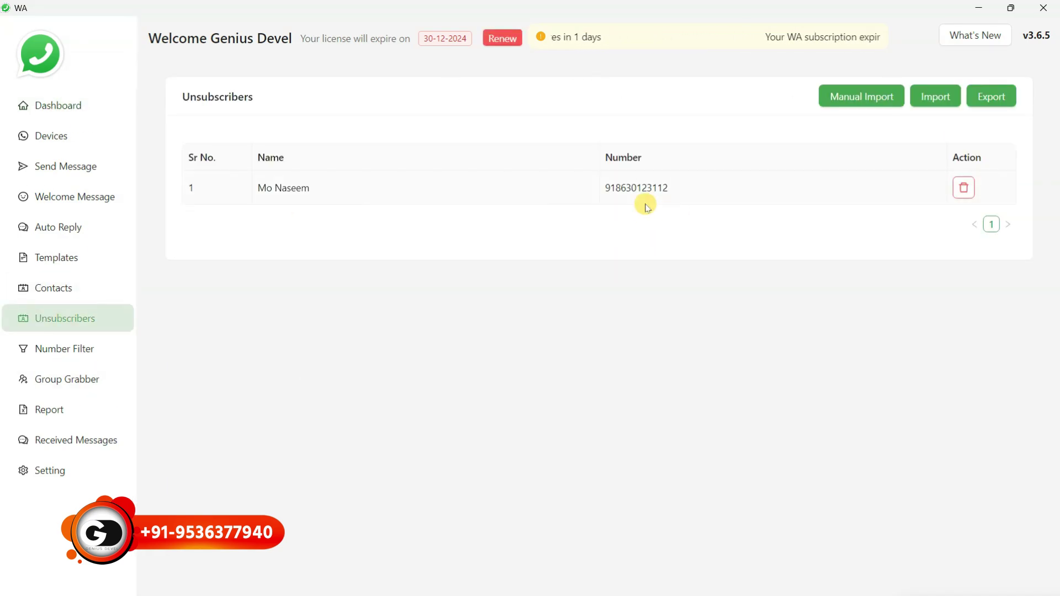
left_click_drag(671, 188, 611, 209)
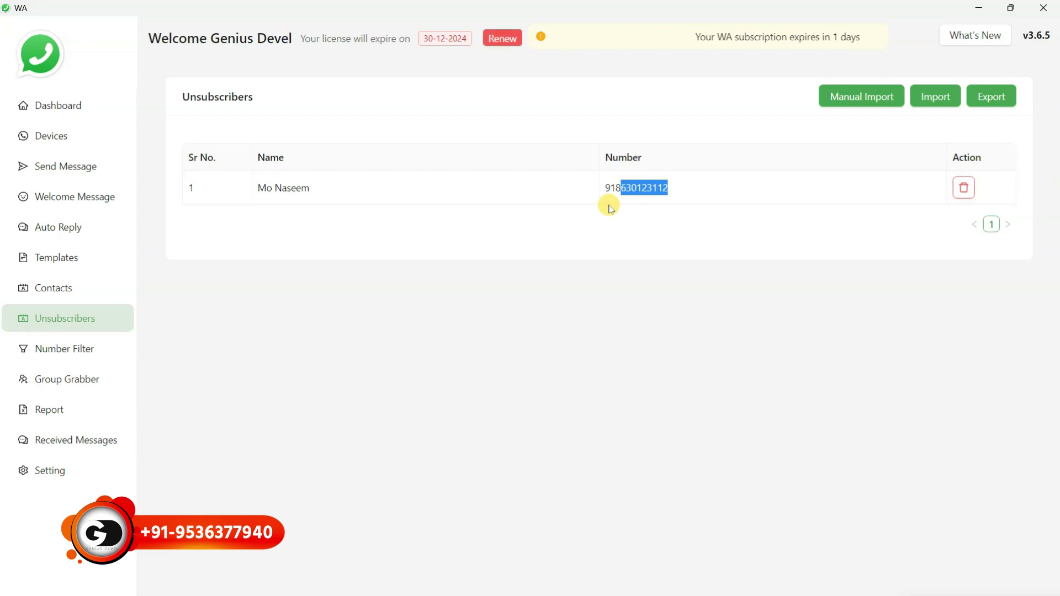